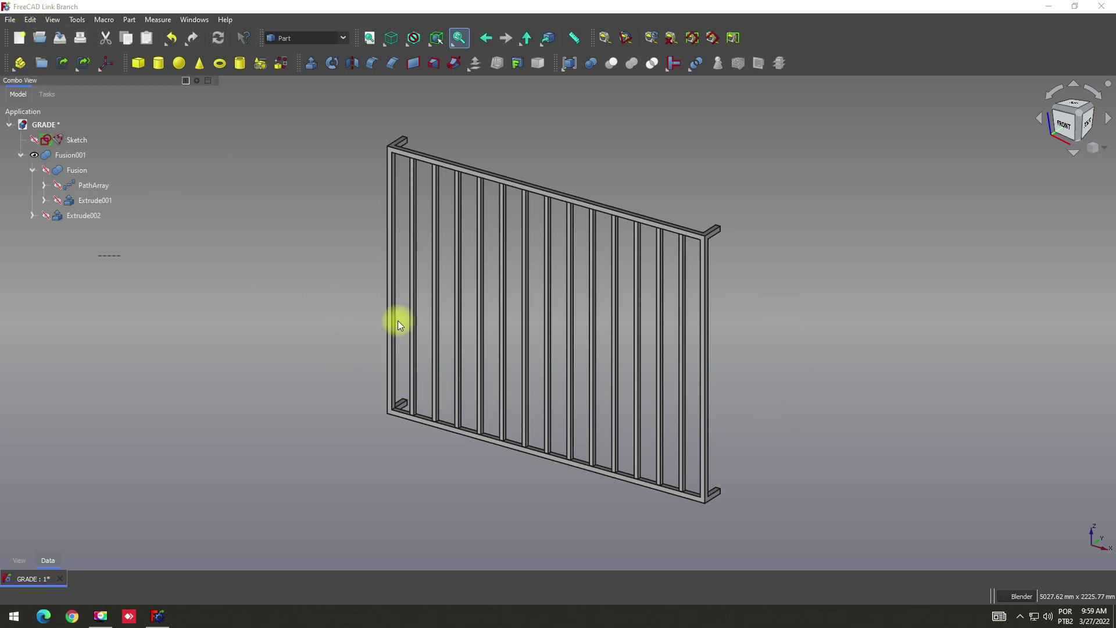
# Switch to the Sketcher workbench and start a new sketch on the XY plane
pyautogui.moveTo(471, 416)
pyautogui.mouseDown(button='middle')
pyautogui.moveTo(776, 348)
pyautogui.moveTo(638, 326)
pyautogui.moveTo(533, 326)
pyautogui.moveTo(728, 326)
pyautogui.moveTo(745, 341)
pyautogui.moveTo(814, 314)
pyautogui.mouseUp(button='middle')
pyautogui.scroll(2, 775, 369)
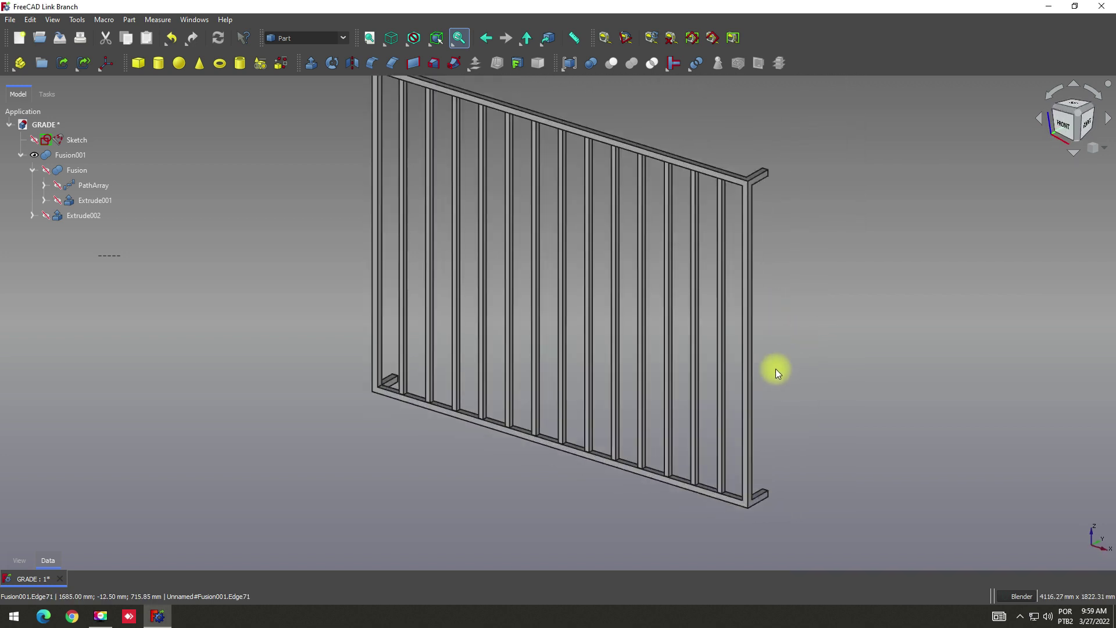
pyautogui.scroll(-1, 780, 369)
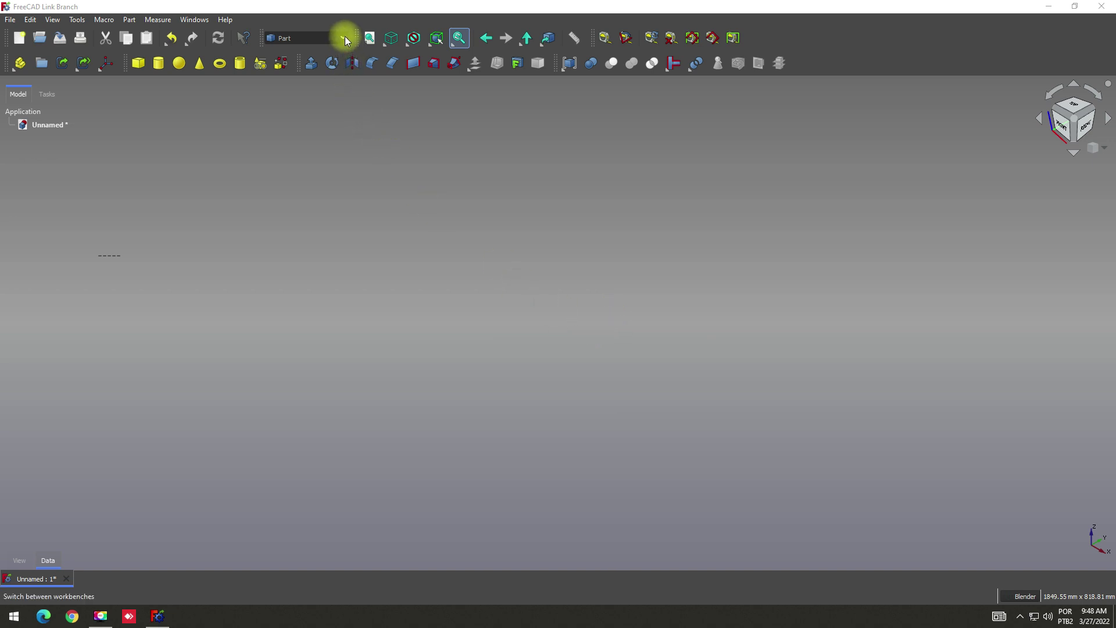
pyautogui.click(347, 40)
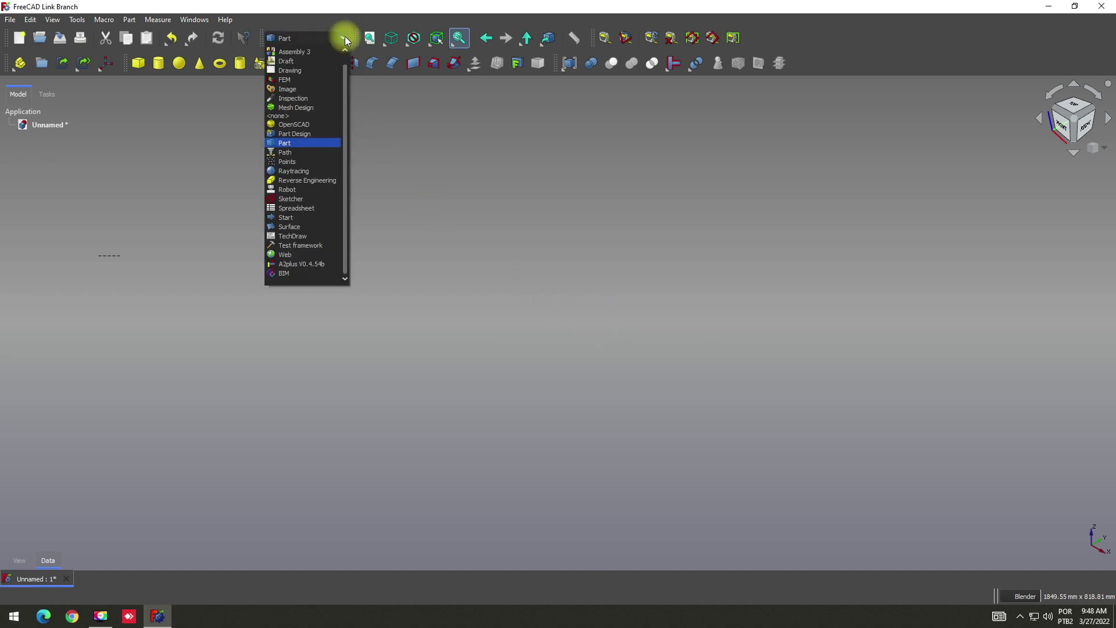
pyautogui.click(297, 208)
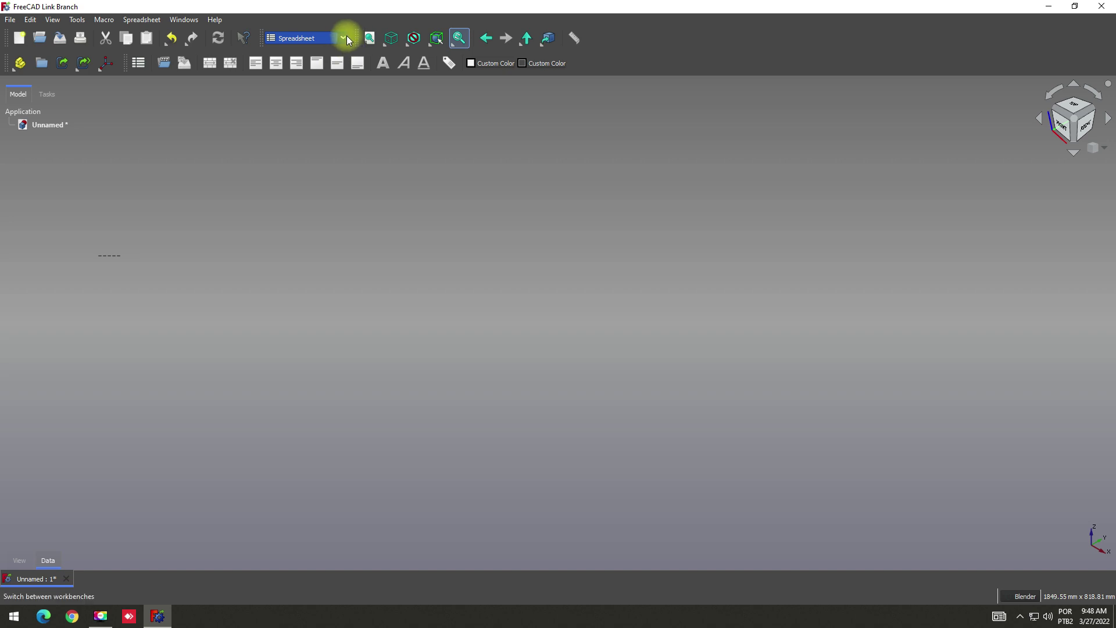
pyautogui.click(347, 37)
pyautogui.click(297, 200)
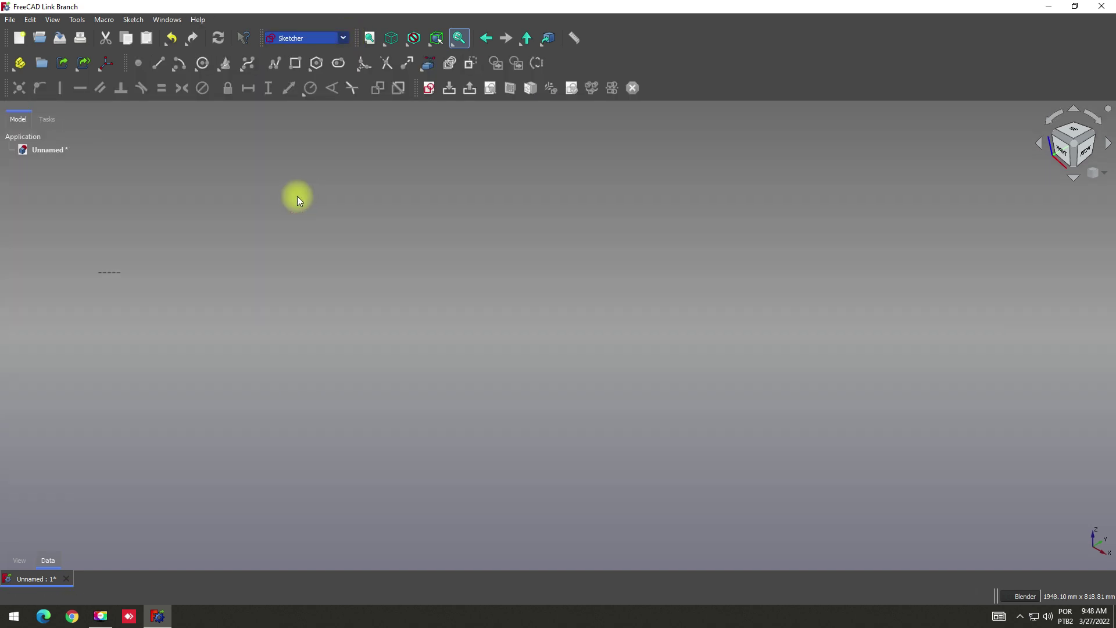
pyautogui.click(428, 88)
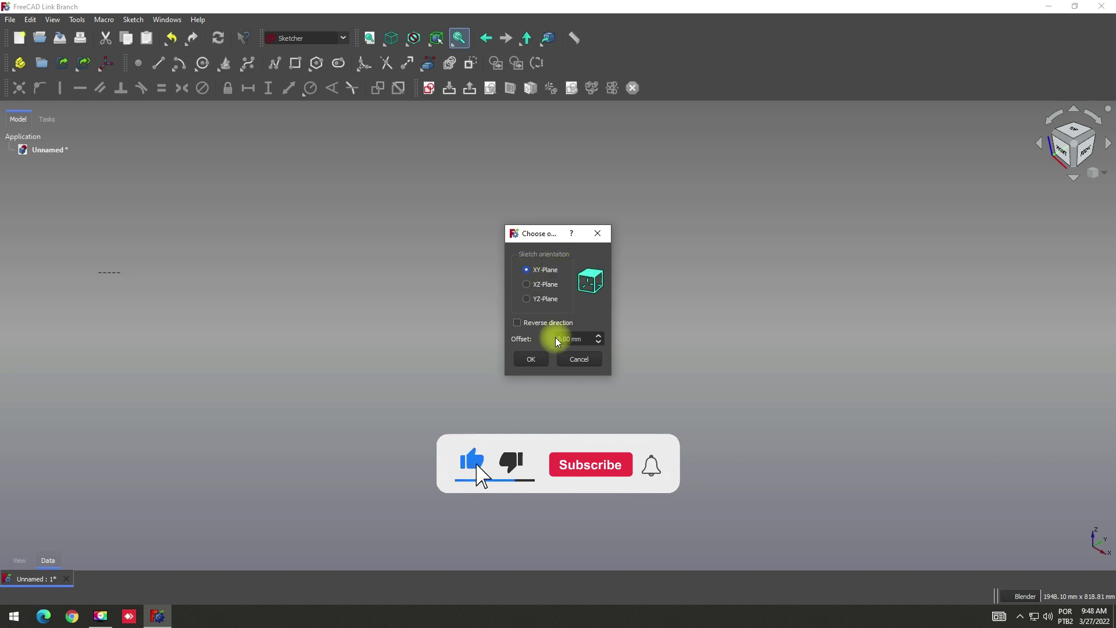
pyautogui.click(532, 359)
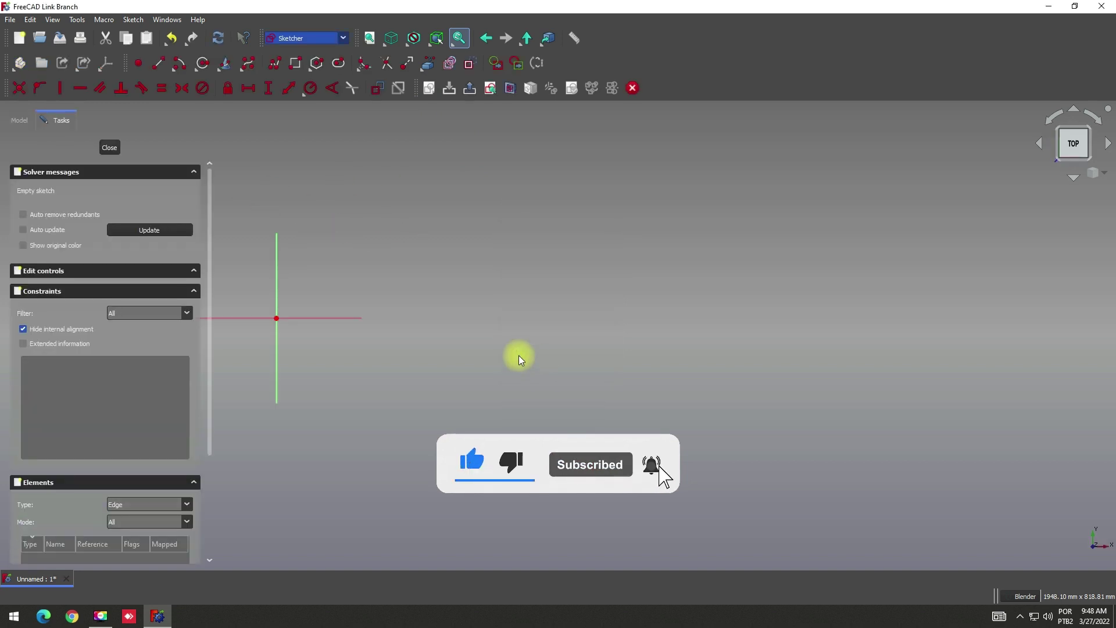
# Draw a horizontal line from the sketch origin along the X axis
pyautogui.click(157, 63)
pyautogui.click(276, 318)
pyautogui.click(589, 318)
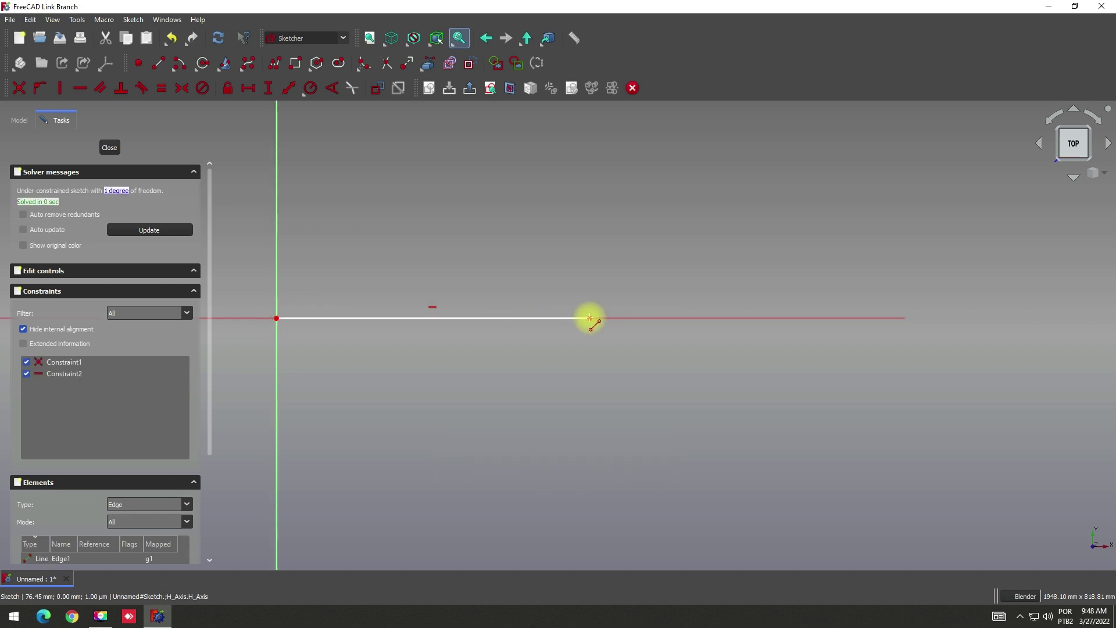
pyautogui.press('Escape')
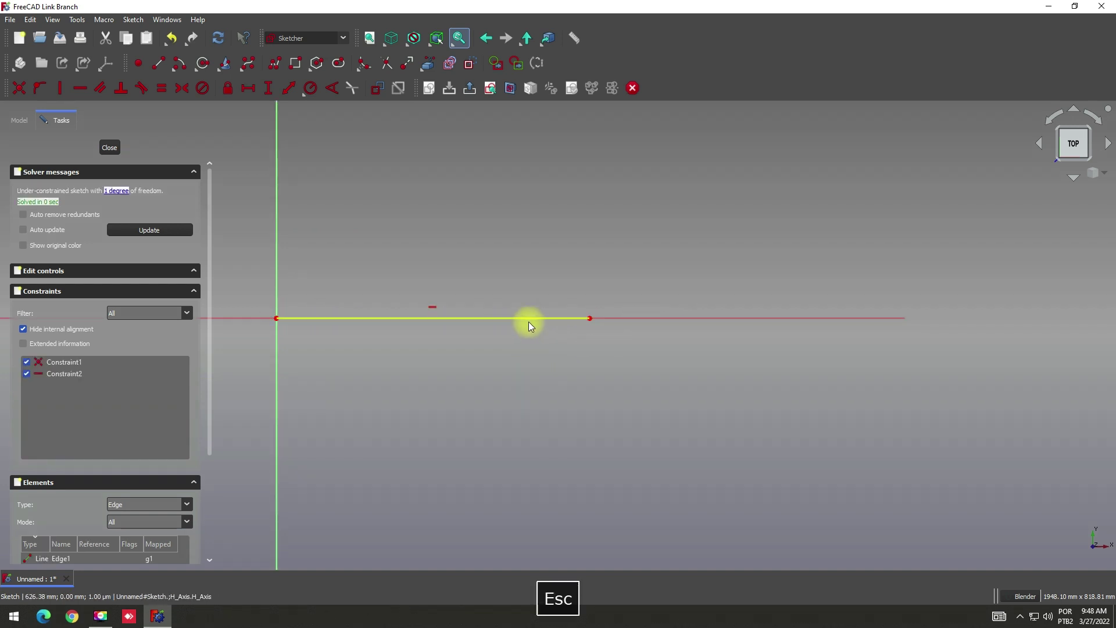
# Constrain the line's horizontal length to 1700 mm and close the sketch
pyautogui.click(529, 318)
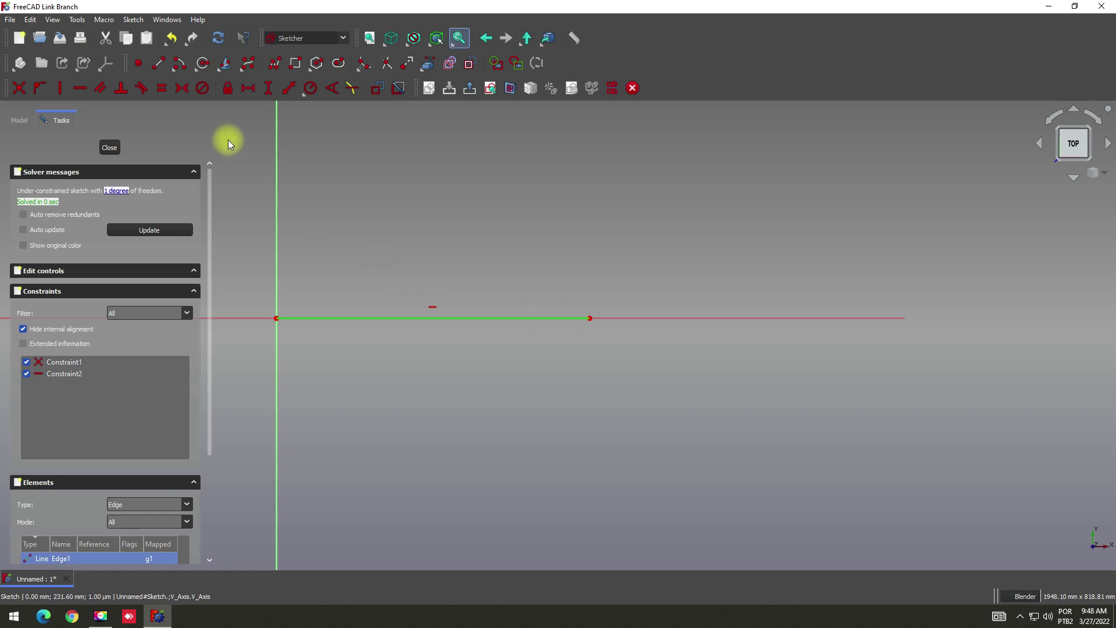
pyautogui.click(247, 88)
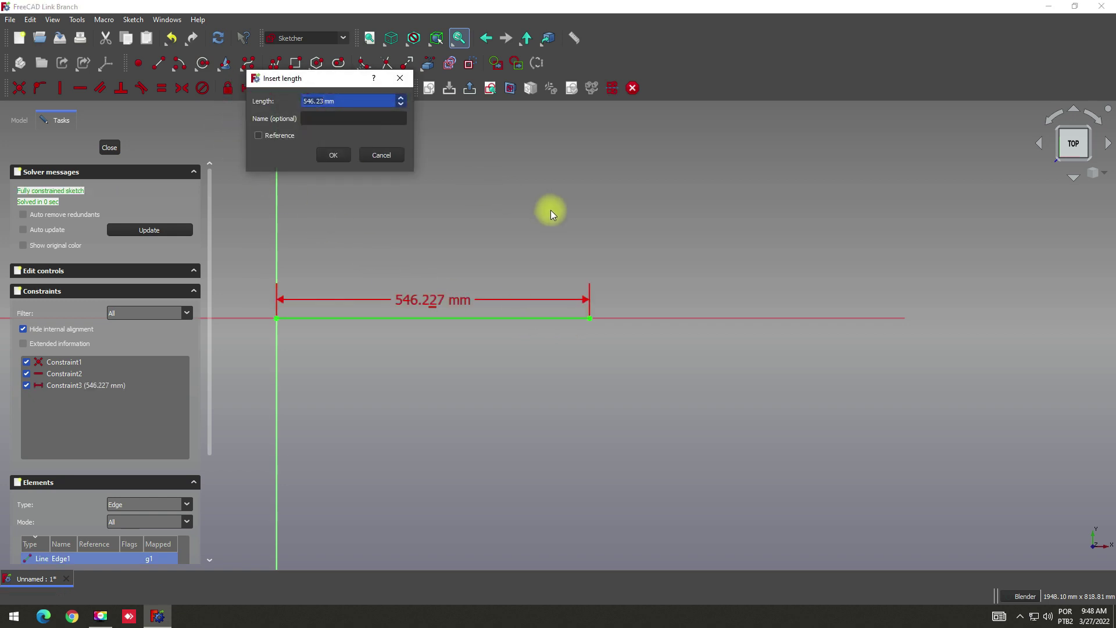
pyautogui.write('1700')
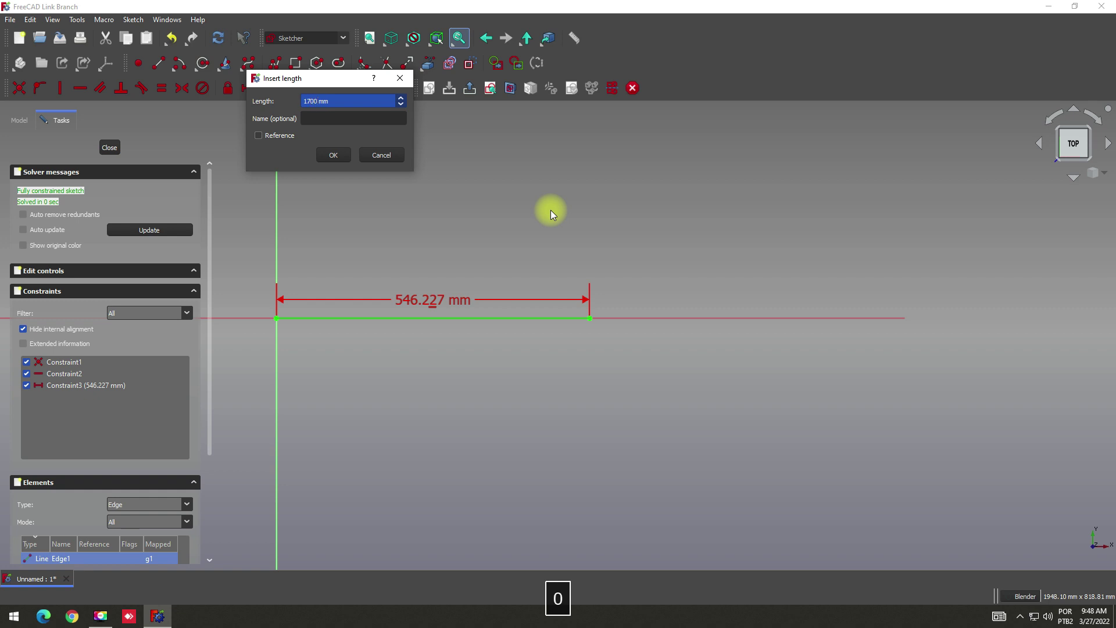
pyautogui.press('Return')
pyautogui.moveTo(753, 301); pyautogui.dragTo(751, 258)
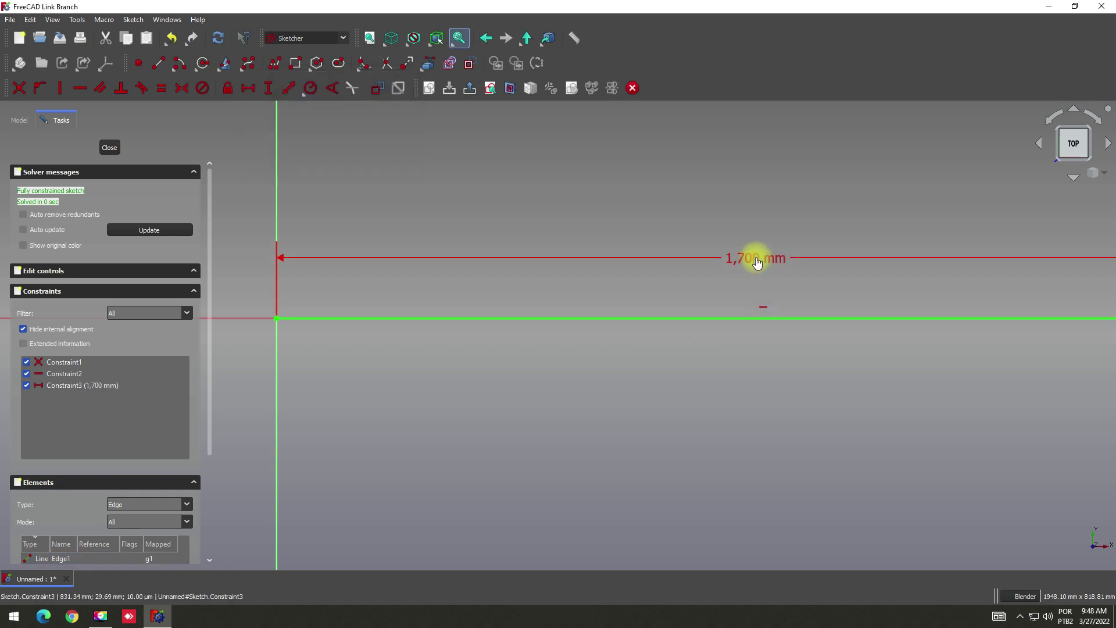
pyautogui.click(109, 148)
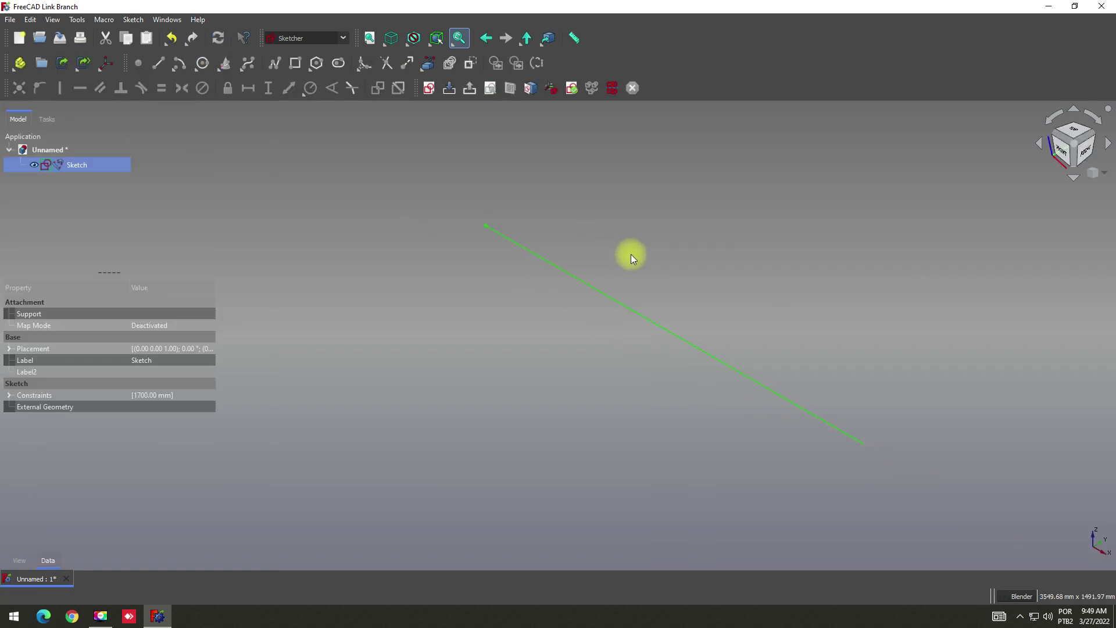
# Save the document to the Desktop with the file name GRADE
pyautogui.scroll(-2, 629, 238)
pyautogui.scroll(1, 697, 267)
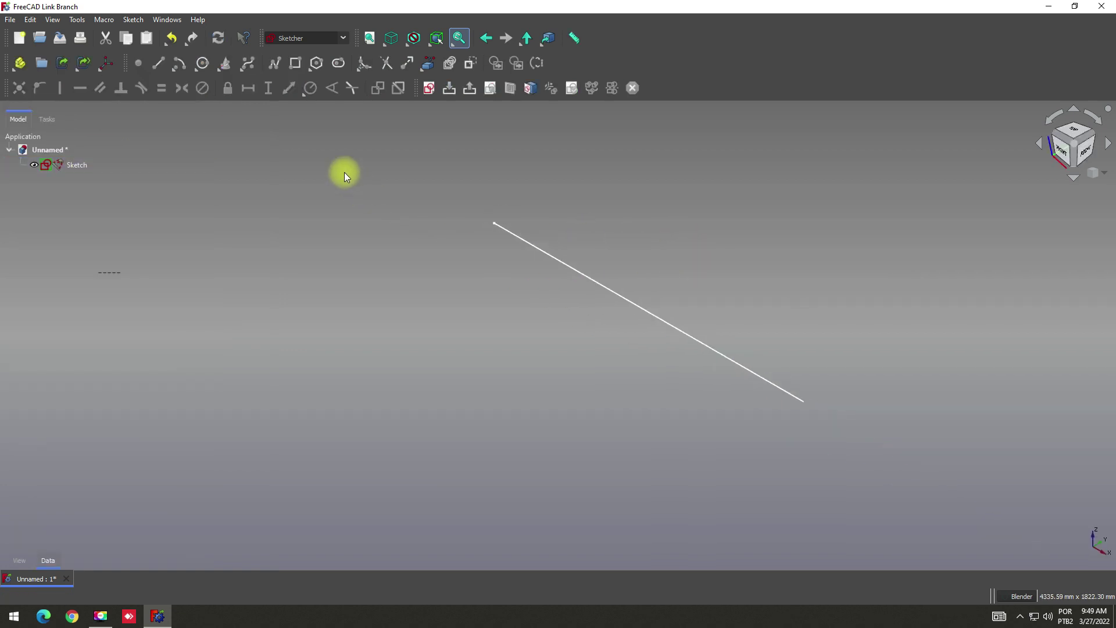
pyautogui.click(61, 38)
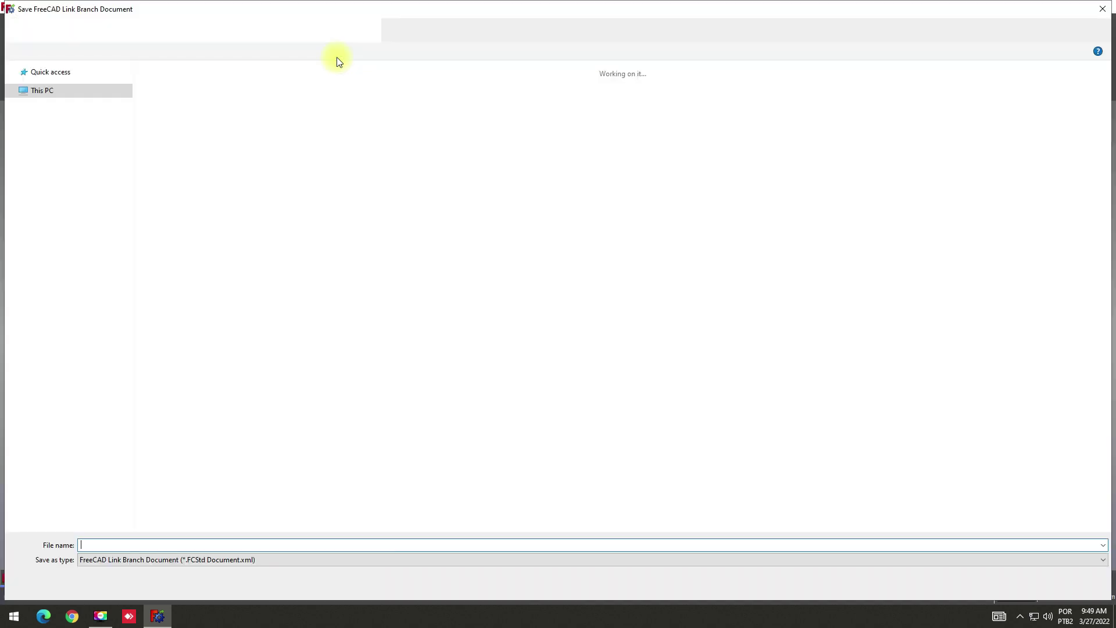
pyautogui.click(43, 91)
pyautogui.click(97, 542)
pyautogui.write('GRA')
pyautogui.press('BackSpace')
pyautogui.write('ADE')
pyautogui.press('Return')
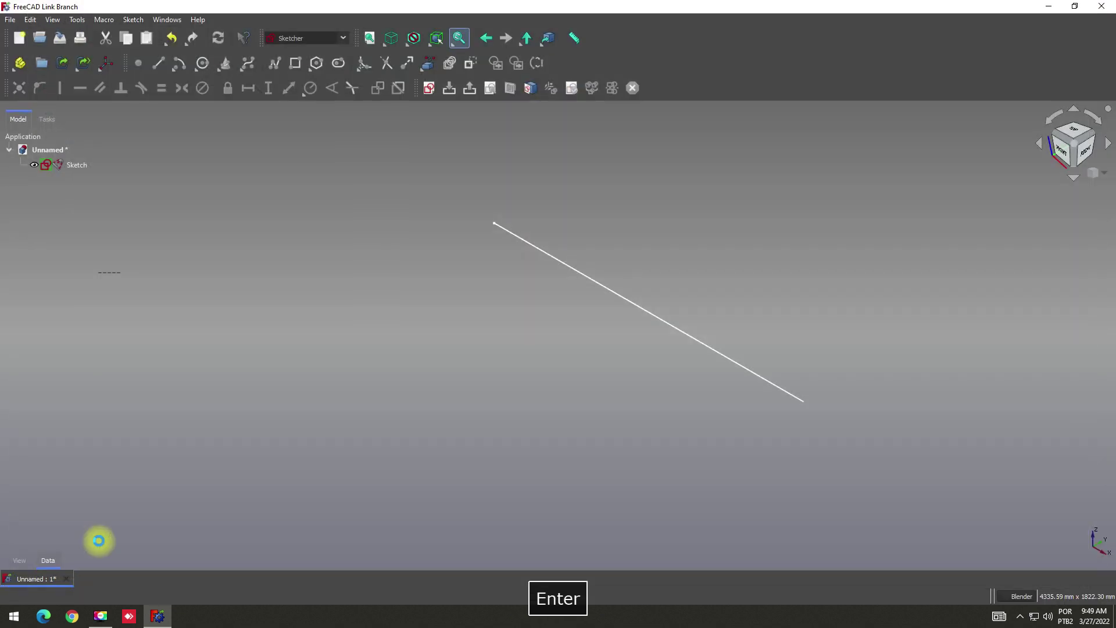
pyautogui.scroll(1, 789, 234)
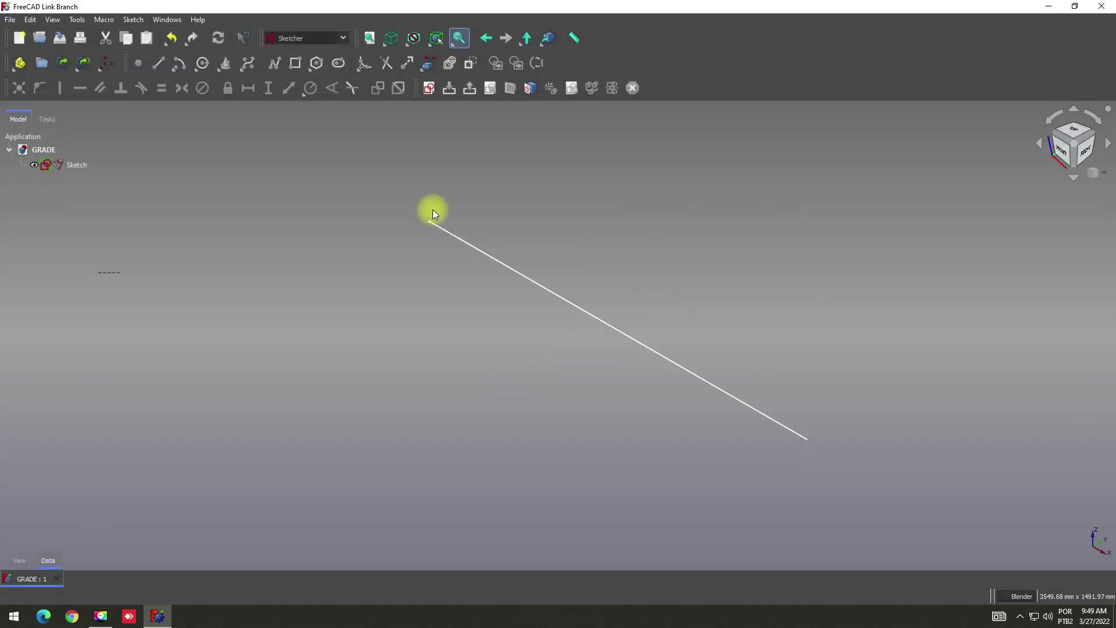
pyautogui.scroll(-2, 484, 291)
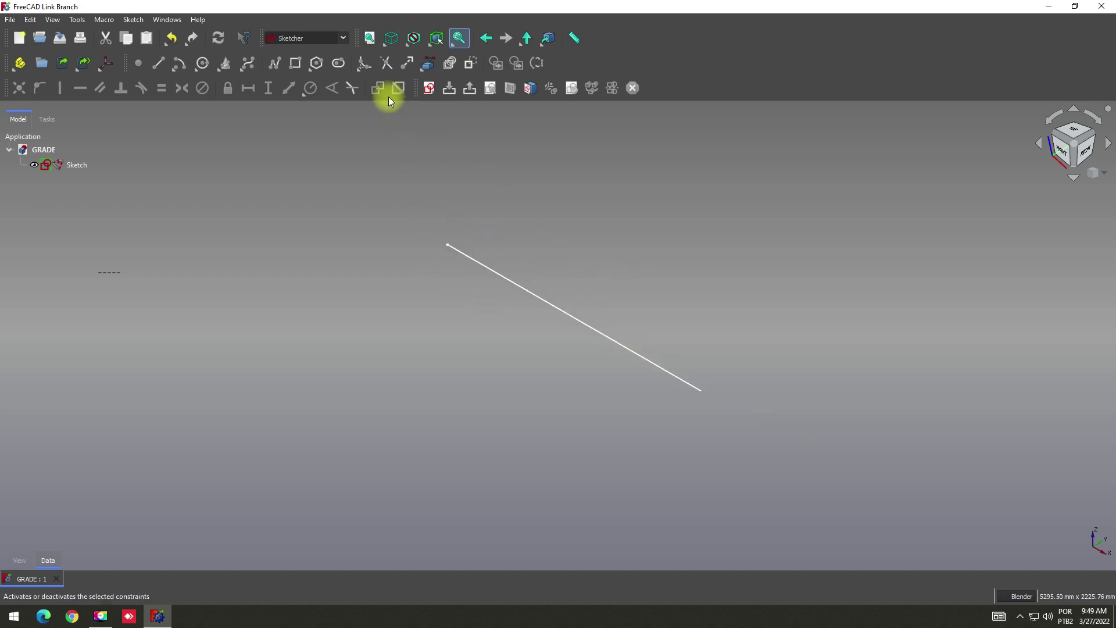
# Create a second, empty sketch on the XY plane for the post profile
pyautogui.click(346, 38)
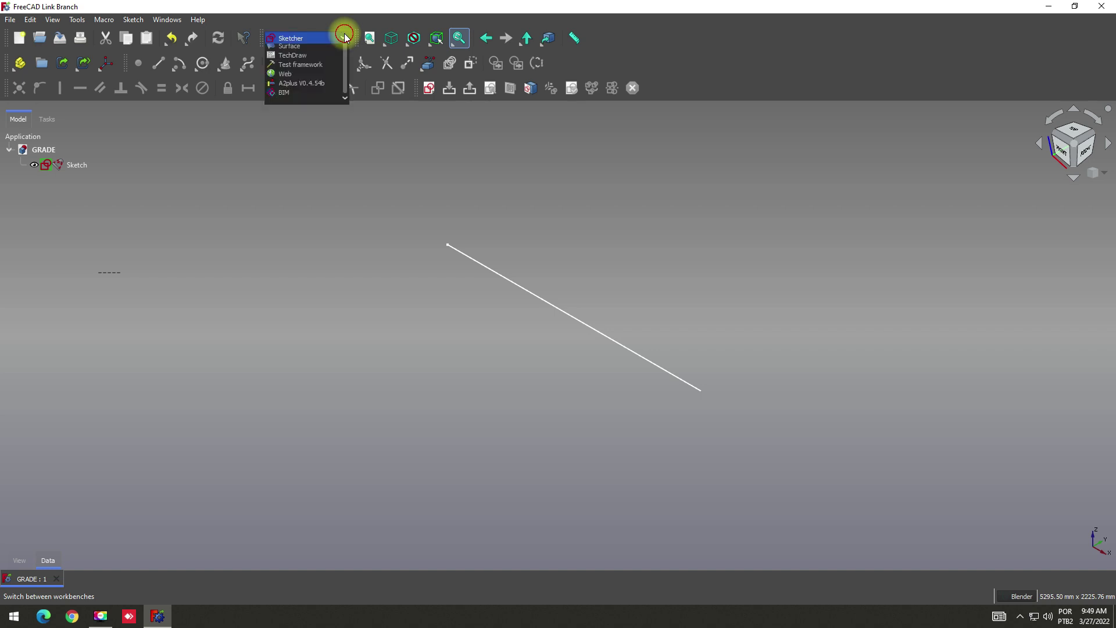
pyautogui.click(497, 211)
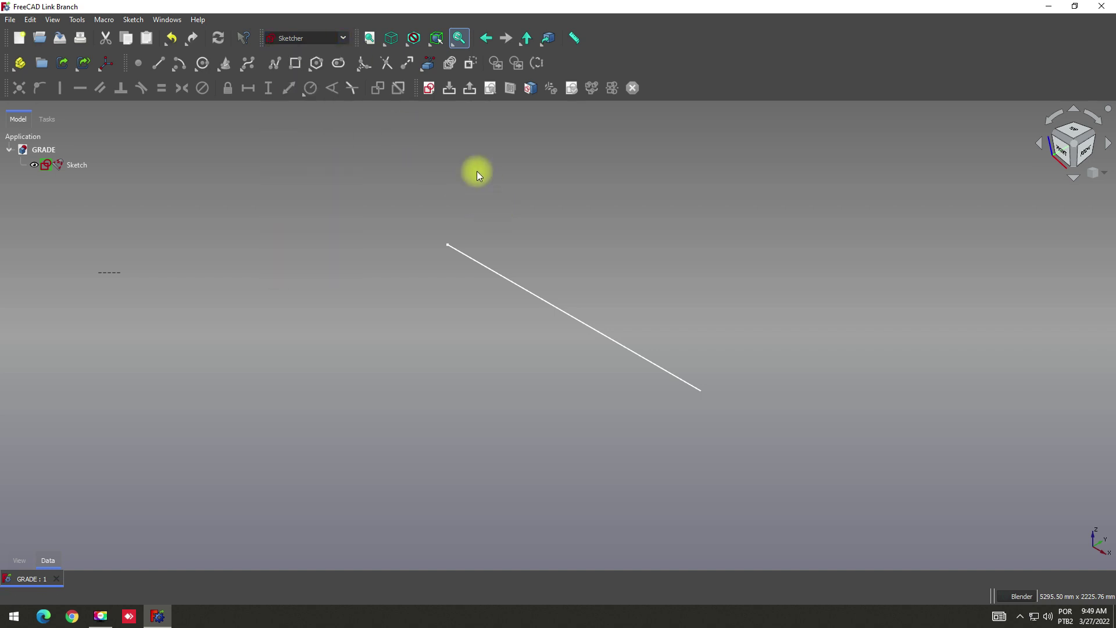
pyautogui.click(431, 89)
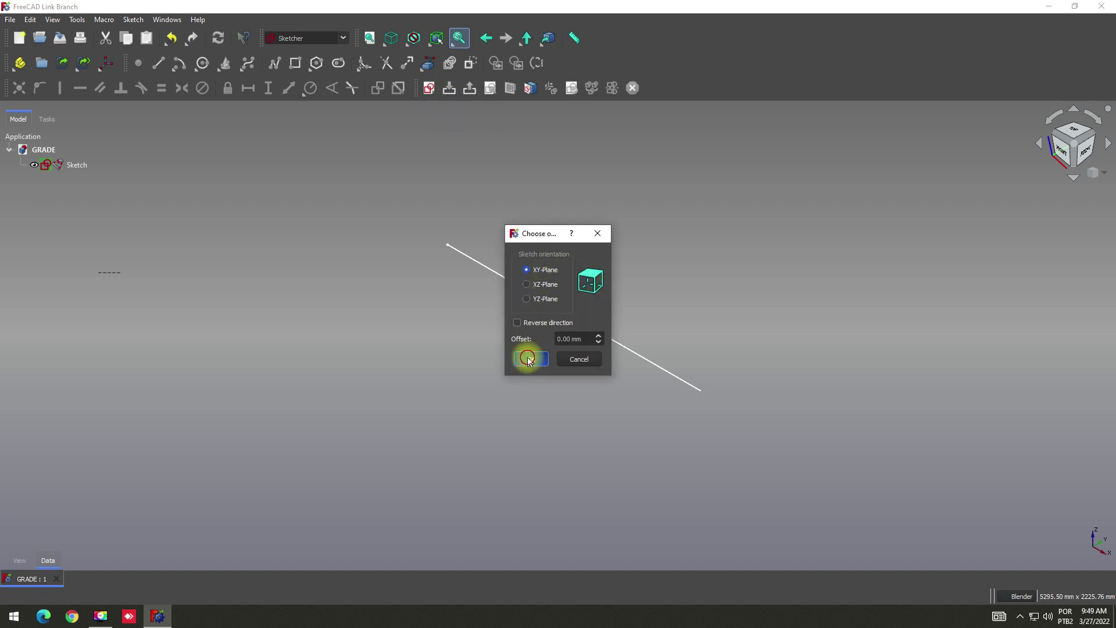
pyautogui.click(529, 358)
pyautogui.scroll(3, 452, 334)
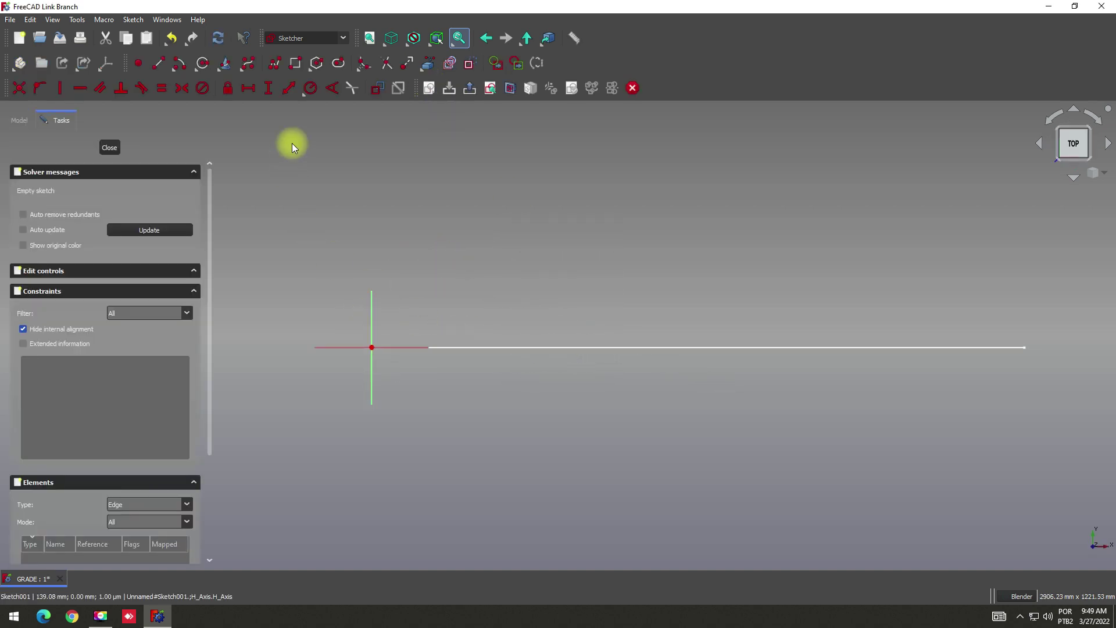
pyautogui.click(295, 62)
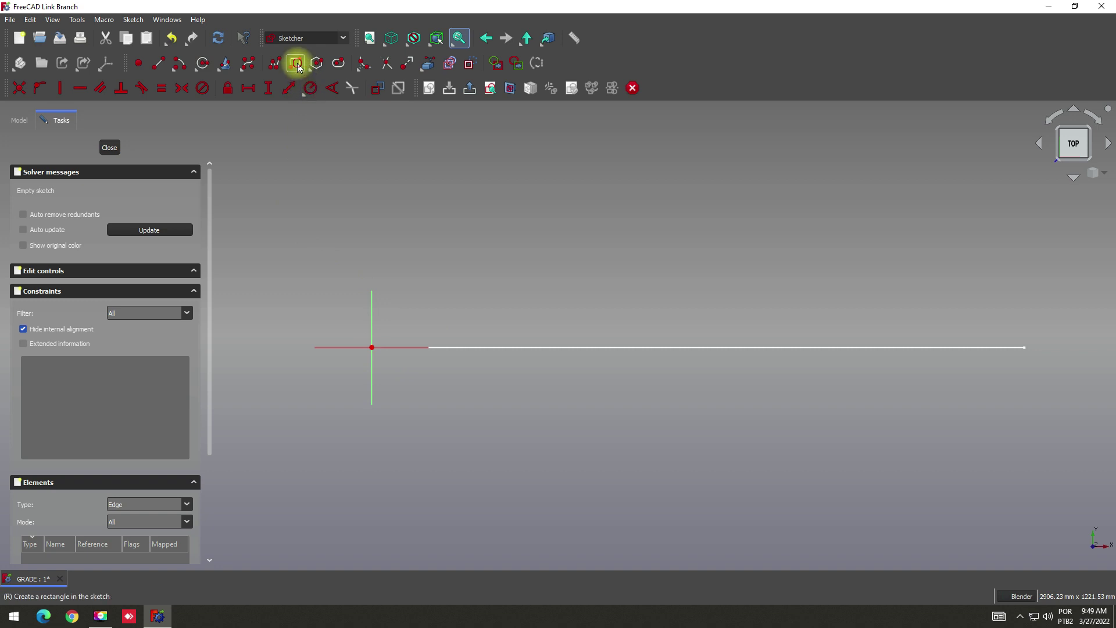
# Draw a rectangle and make it symmetric about the sketch origin
pyautogui.scroll(3, 387, 340)
pyautogui.scroll(2, 387, 340)
pyautogui.click(330, 456)
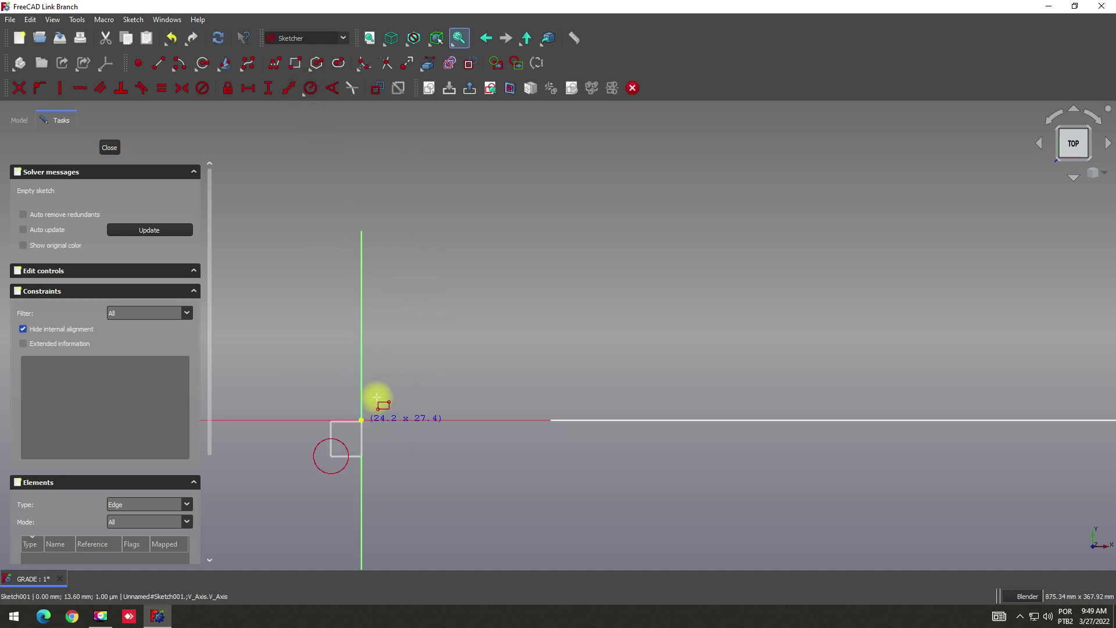
pyautogui.click(389, 382)
pyautogui.press('Escape')
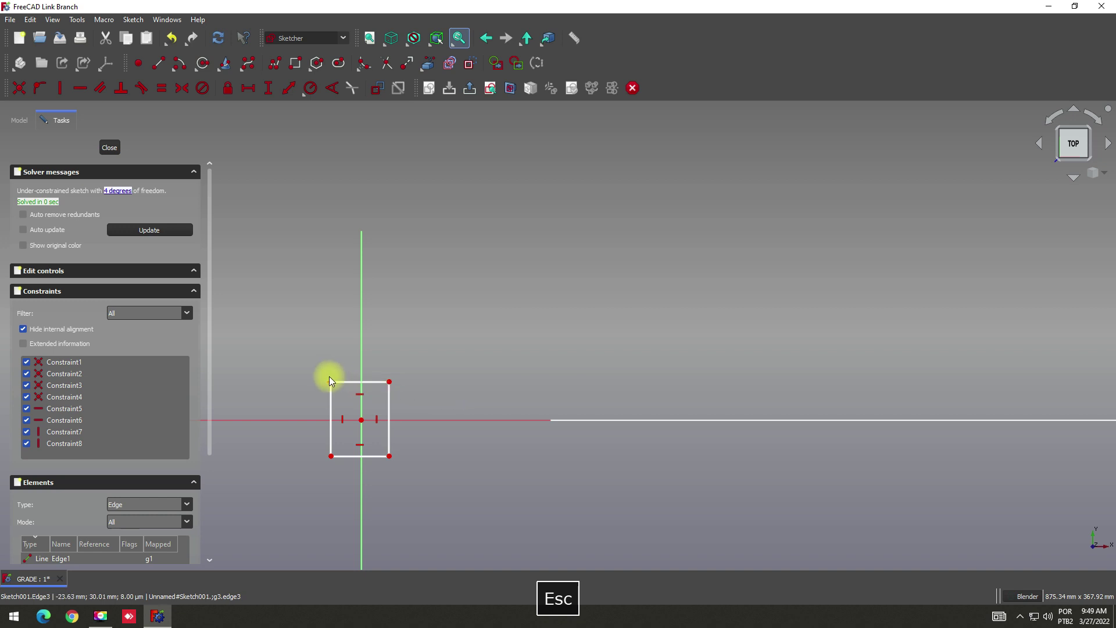
pyautogui.keyDown('shift'); pyautogui.click(389, 456); pyautogui.keyUp('shift')
pyautogui.keyDown('shift'); pyautogui.click(361, 420); pyautogui.keyUp('shift')
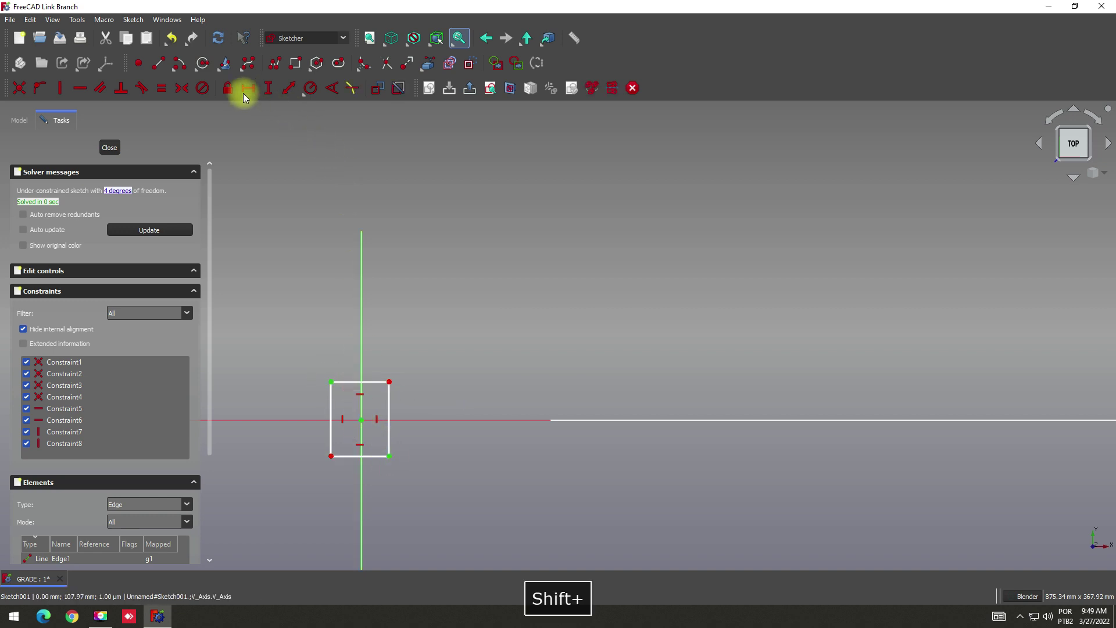
pyautogui.click(182, 88)
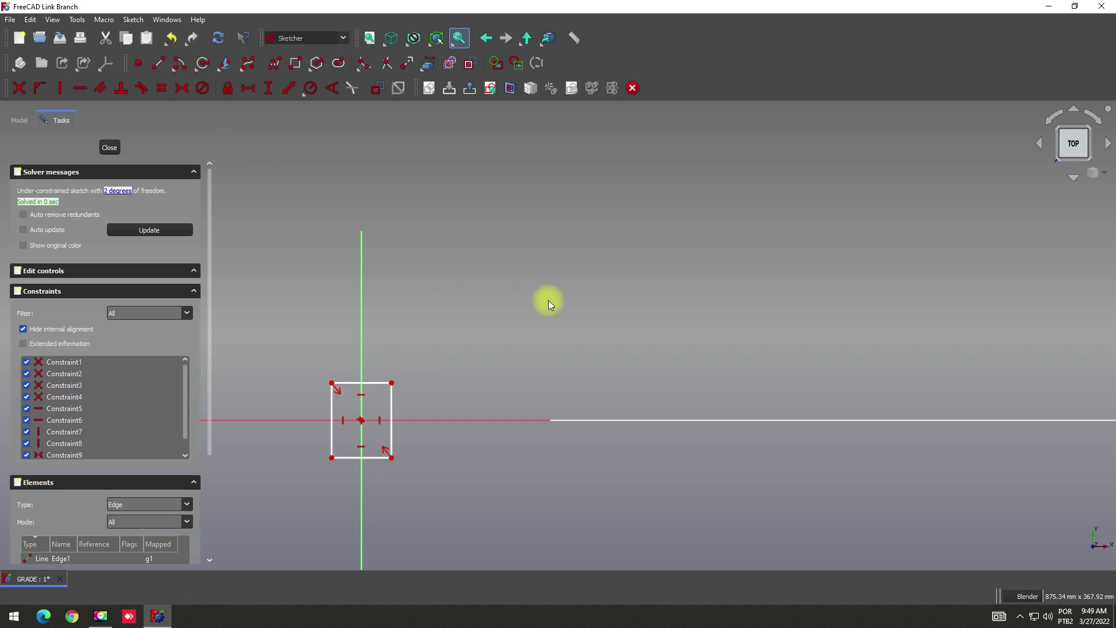
# Make the rectangle a square with equal sides, 20 mm wide, and close the sketch
pyautogui.scroll(-3, 559, 304)
pyautogui.scroll(3, 433, 394)
pyautogui.scroll(3, 459, 326)
pyautogui.click(458, 290)
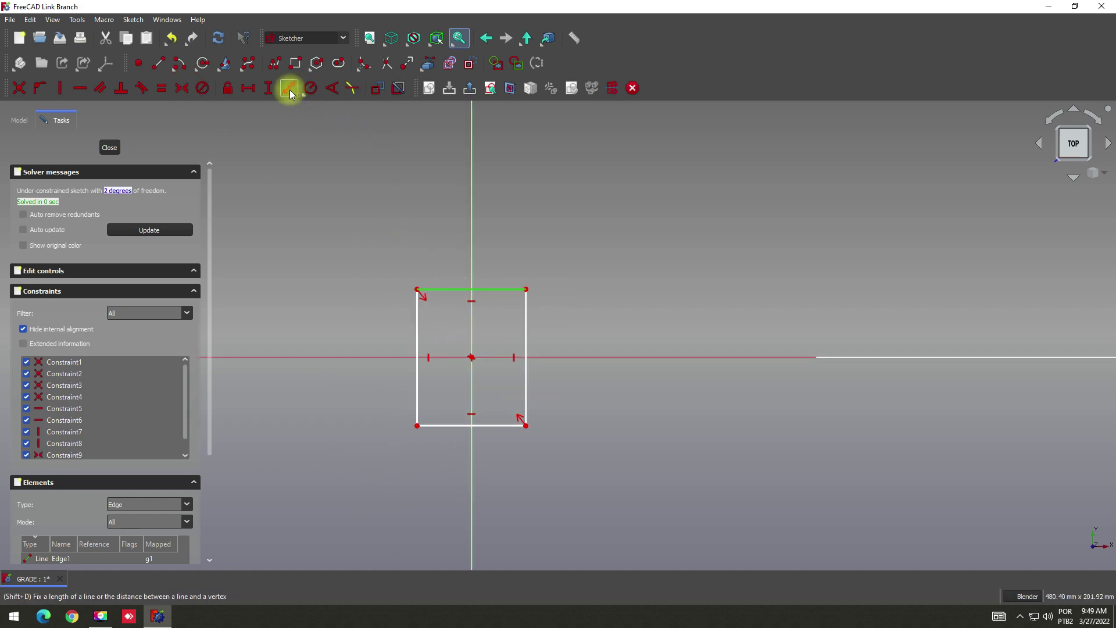
pyautogui.keyDown('shift'); pyautogui.click(418, 325); pyautogui.keyUp('shift')
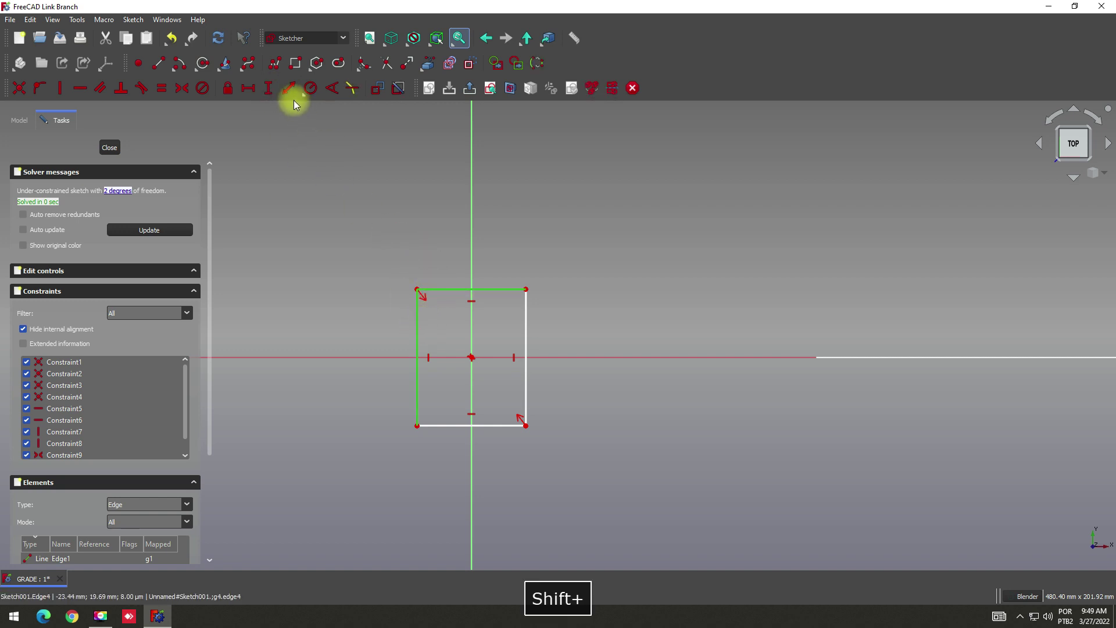
pyautogui.click(162, 87)
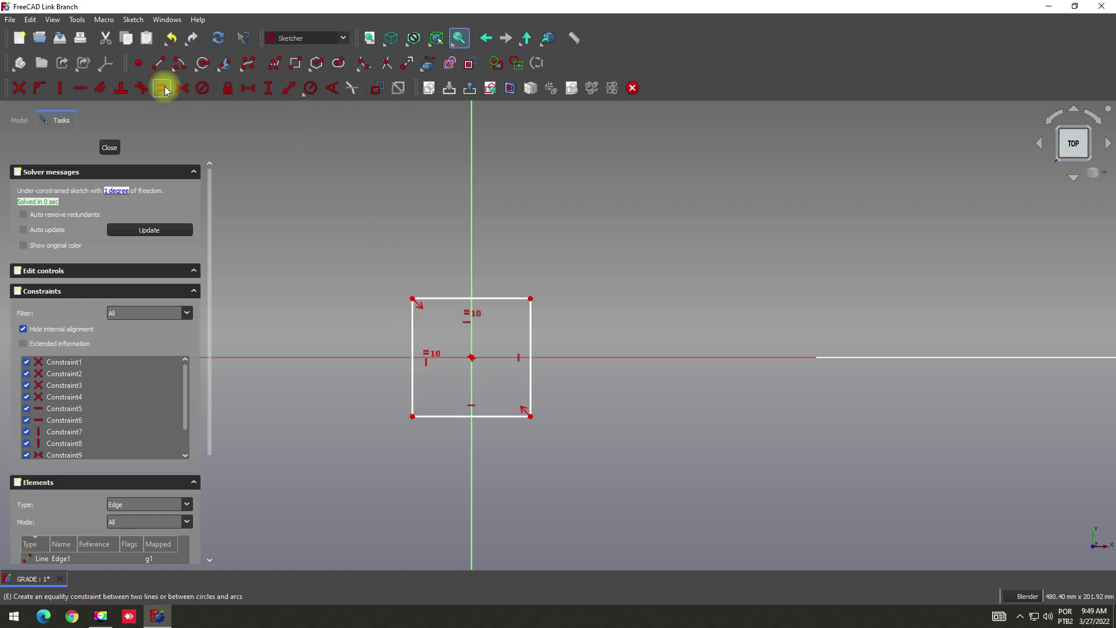
pyautogui.click(498, 302)
pyautogui.click(248, 87)
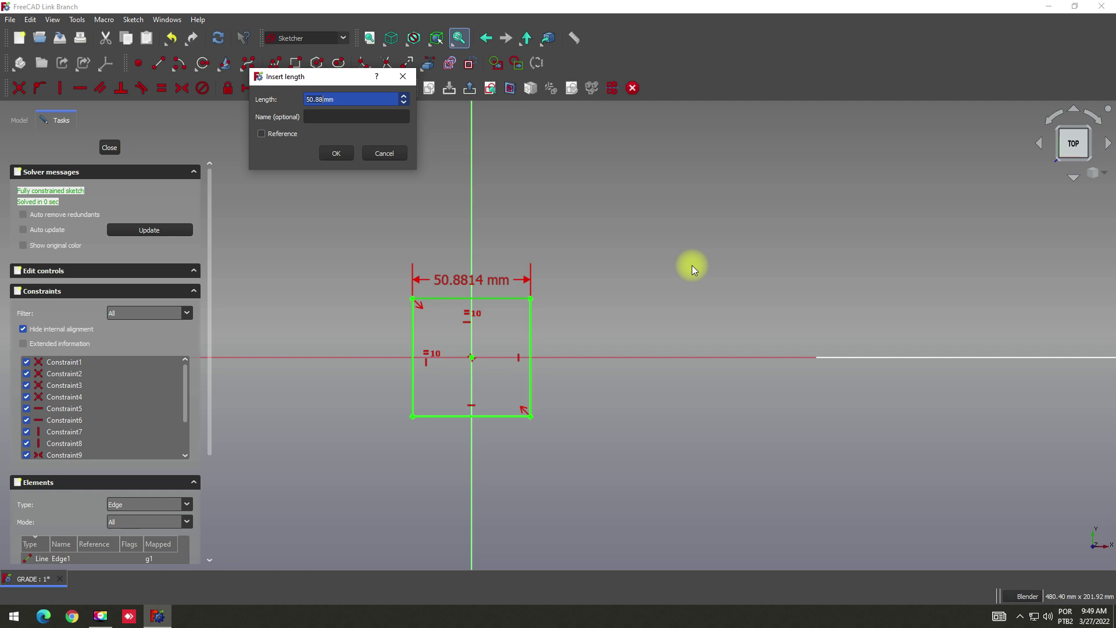
pyautogui.write('20')
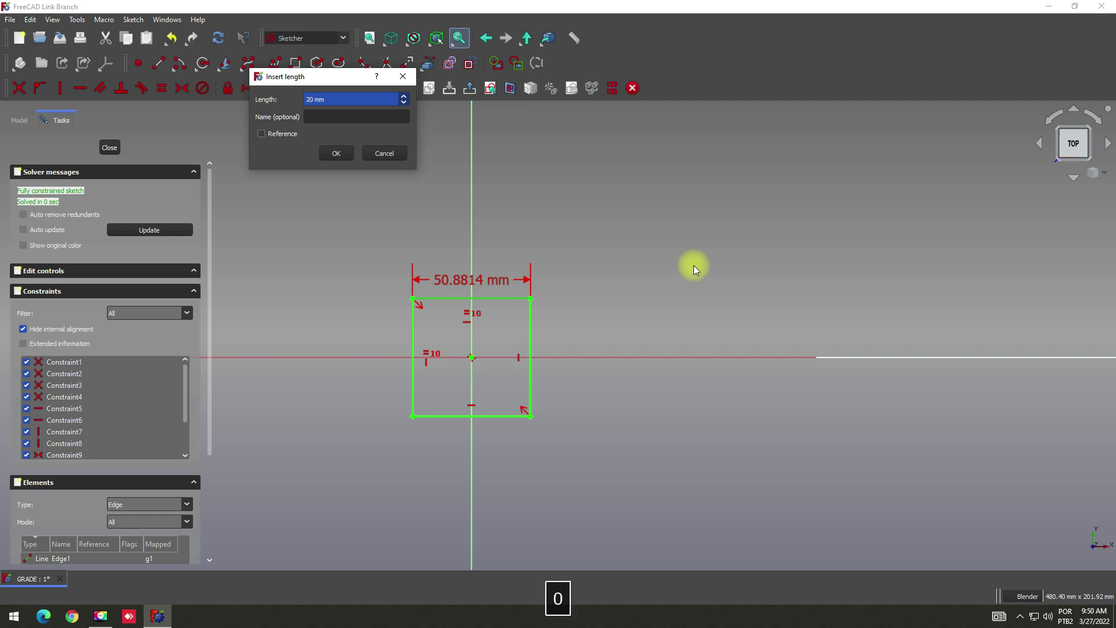
pyautogui.click(335, 153)
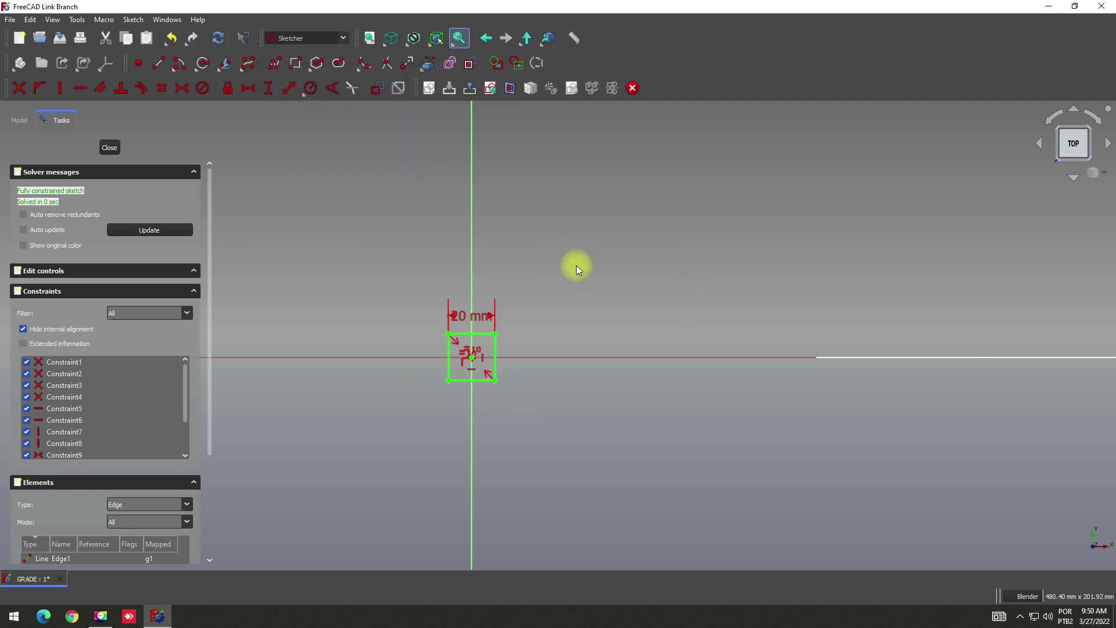
pyautogui.click(111, 148)
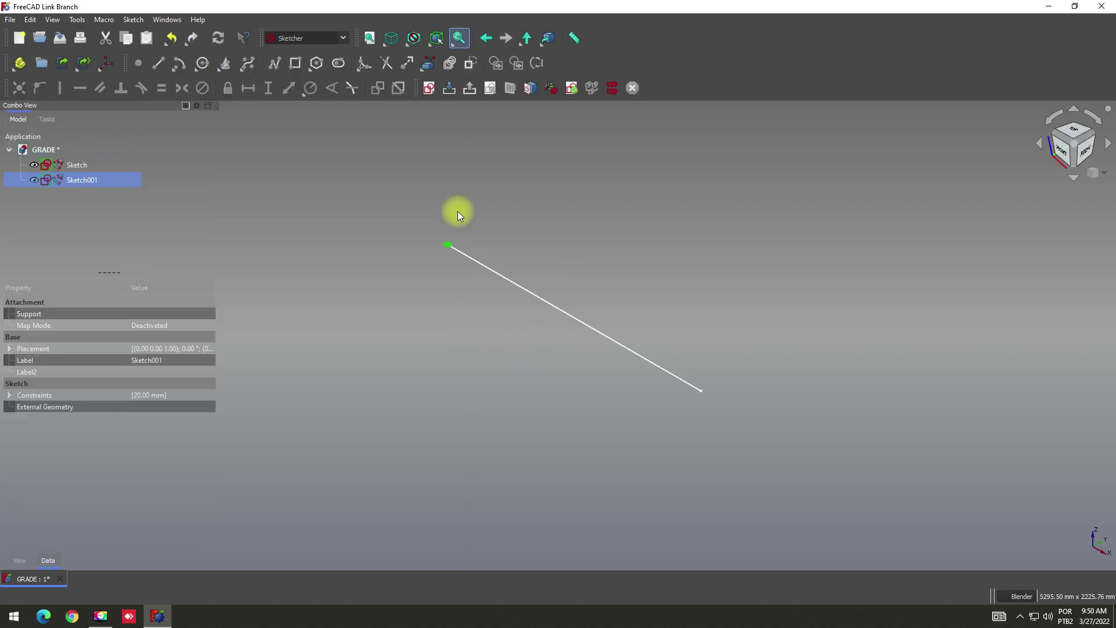
# In the Part workbench, extrude Sketch001 by 1330 mm along its normal
pyautogui.scroll(-2, 539, 305)
pyautogui.scroll(2, 557, 217)
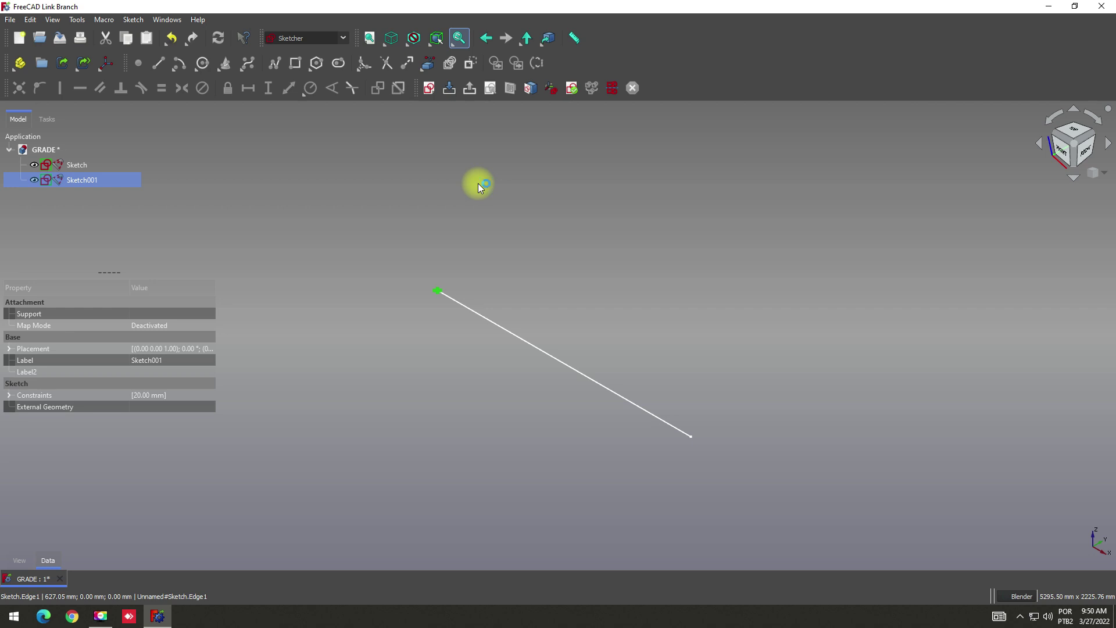
pyautogui.click(342, 38)
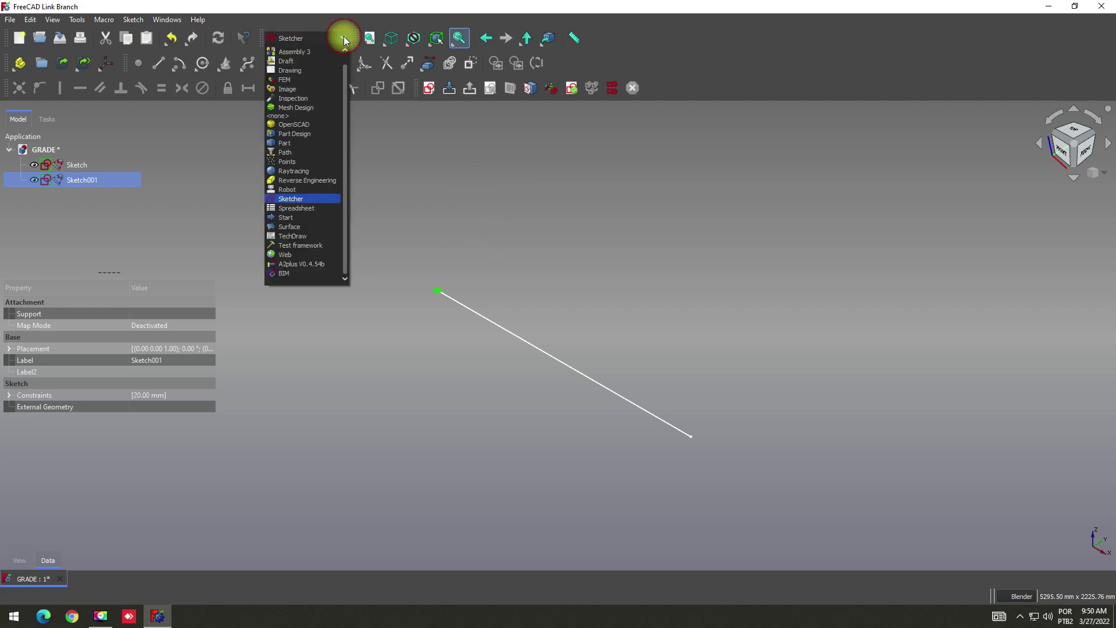
pyautogui.click(295, 143)
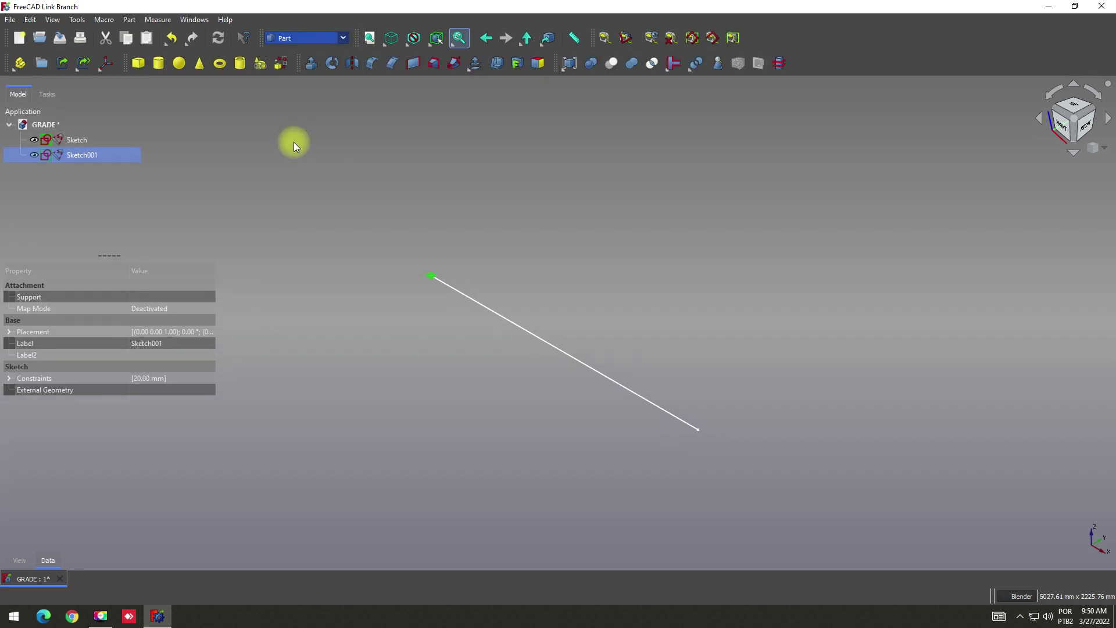
pyautogui.click(310, 64)
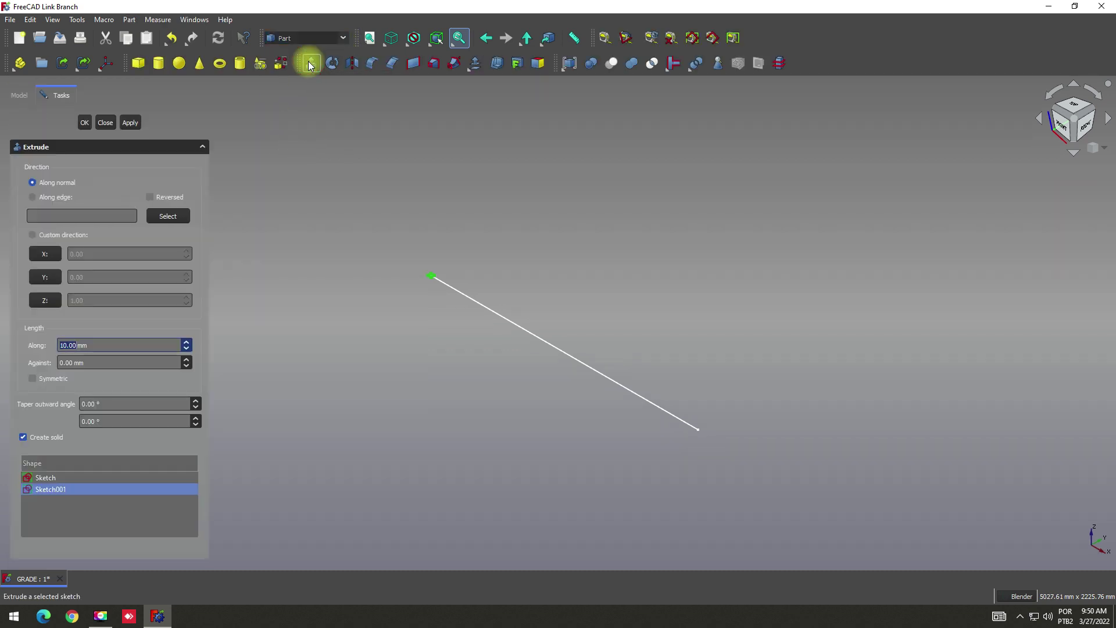
pyautogui.write('1330')
# Confirm the 1330 mm extrusion to create the square post and inspect it
pyautogui.click(84, 122)
pyautogui.scroll(-2, 389, 373)
pyautogui.scroll(2, 421, 195)
pyautogui.scroll(2, 406, 326)
pyautogui.scroll(1, 407, 378)
pyautogui.scroll(-1, 426, 383)
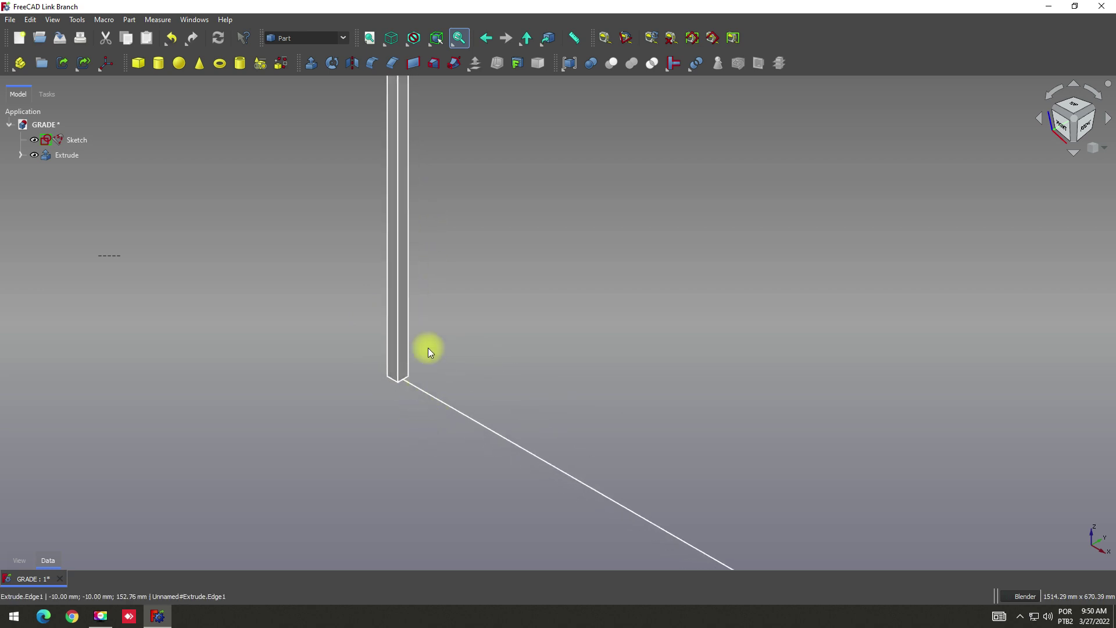
pyautogui.scroll(-1, 279, 285)
pyautogui.scroll(-4, 274, 276)
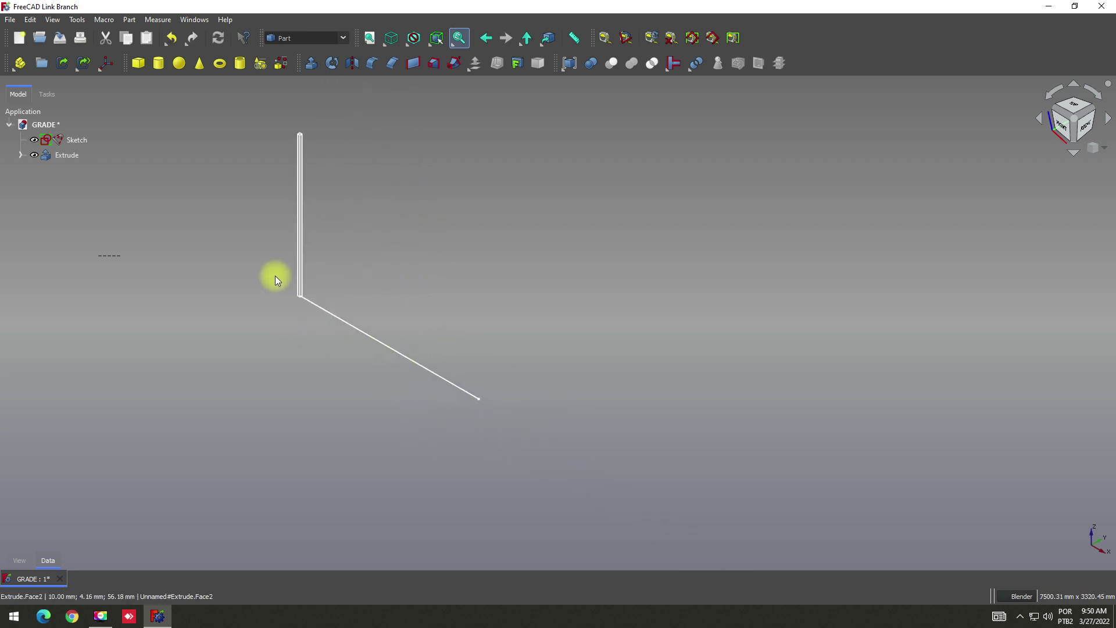
pyautogui.scroll(1, 325, 170)
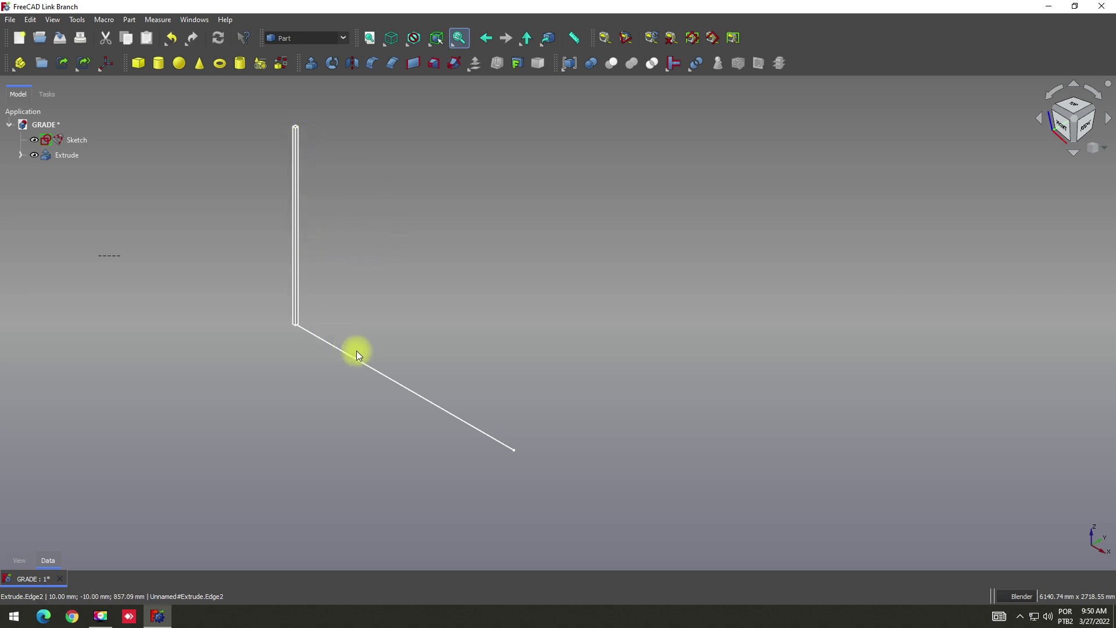
pyautogui.scroll(2, 321, 111)
pyautogui.scroll(2, 274, 144)
pyautogui.scroll(2, 292, 128)
pyautogui.scroll(1, 295, 126)
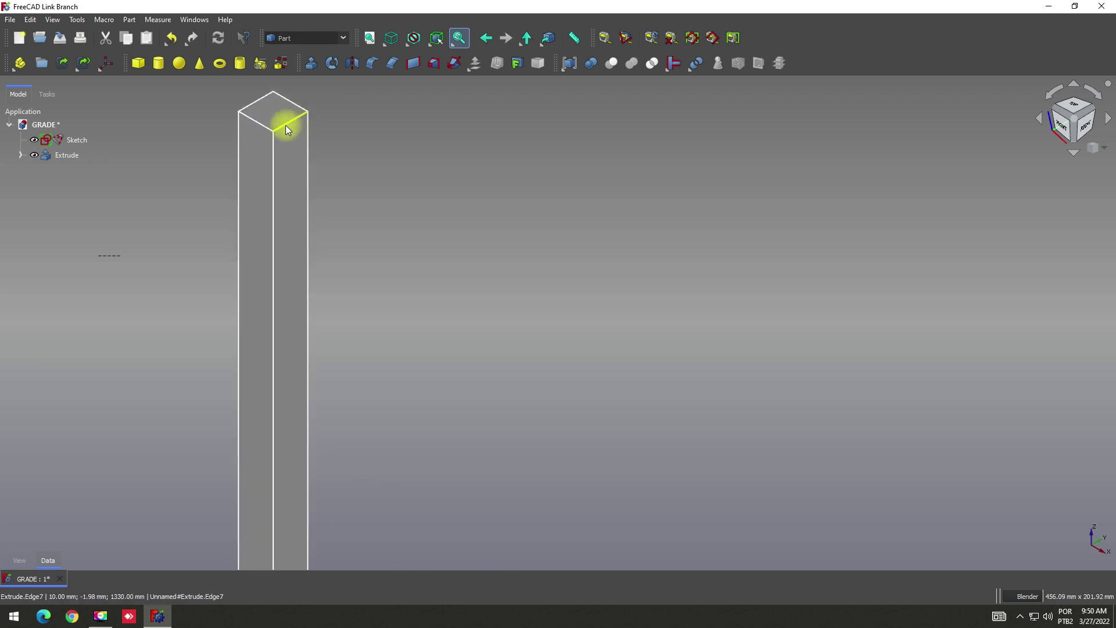
pyautogui.scroll(-3, 293, 127)
pyautogui.scroll(1, 308, 196)
pyautogui.scroll(-2, 355, 367)
pyautogui.scroll(1, 408, 327)
pyautogui.scroll(-1, 337, 263)
pyautogui.scroll(-1, 343, 264)
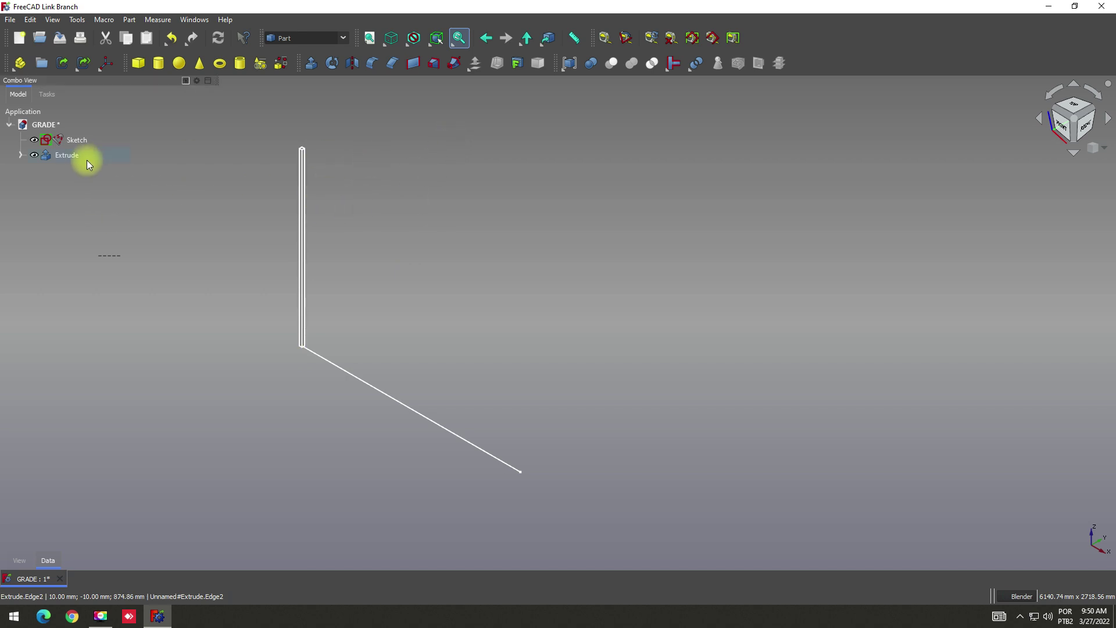
pyautogui.click(55, 155)
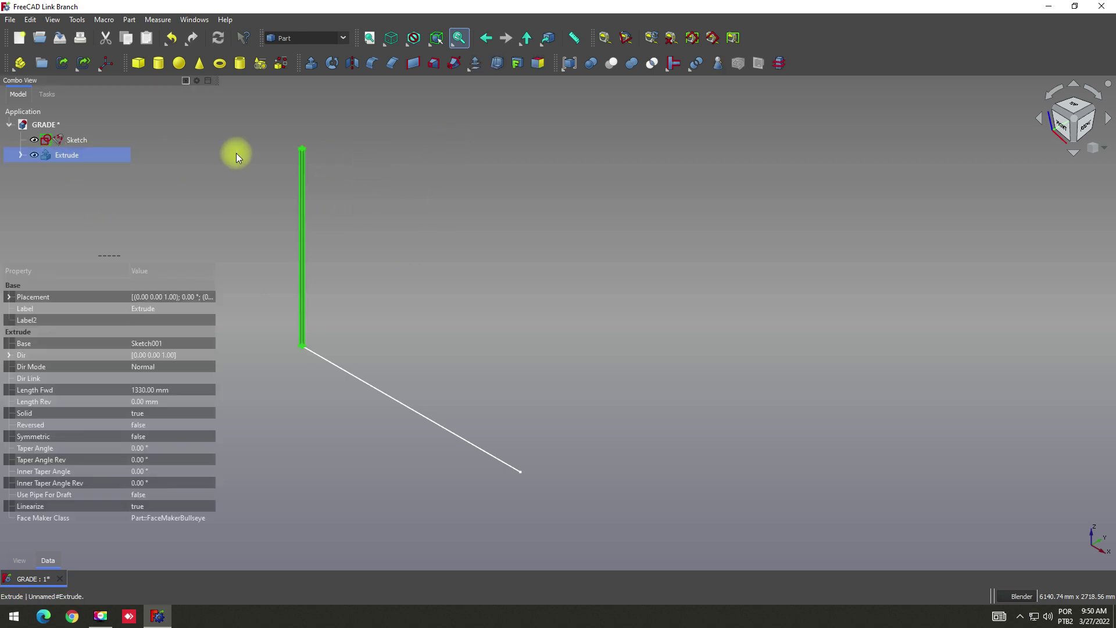
# Switch to the Arch workbench with the extruded post selected
pyautogui.click(482, 185)
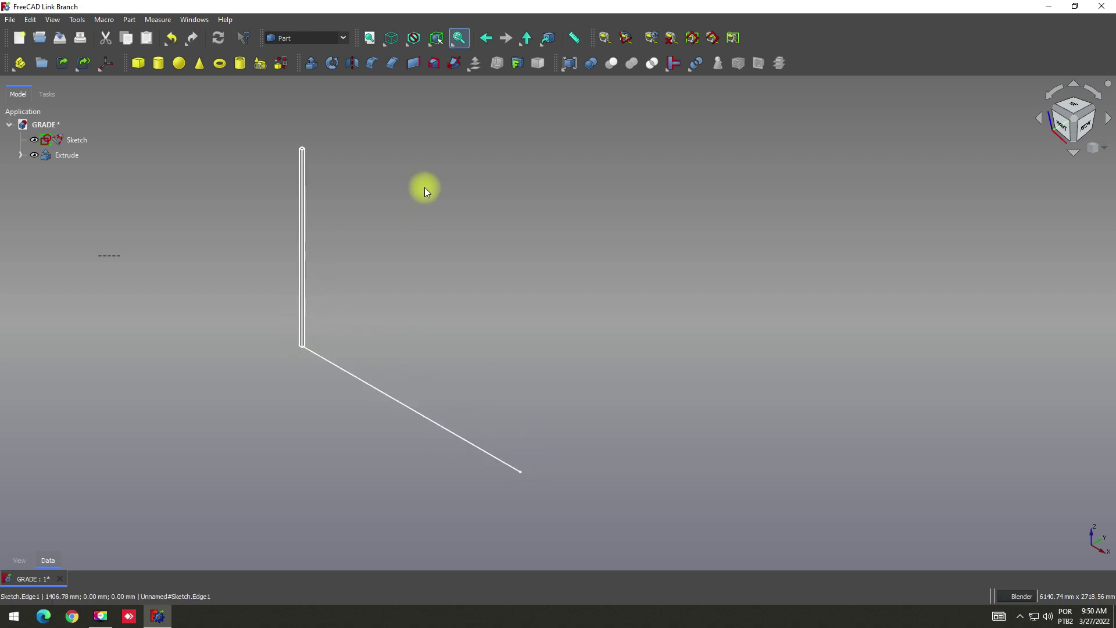
pyautogui.click(343, 38)
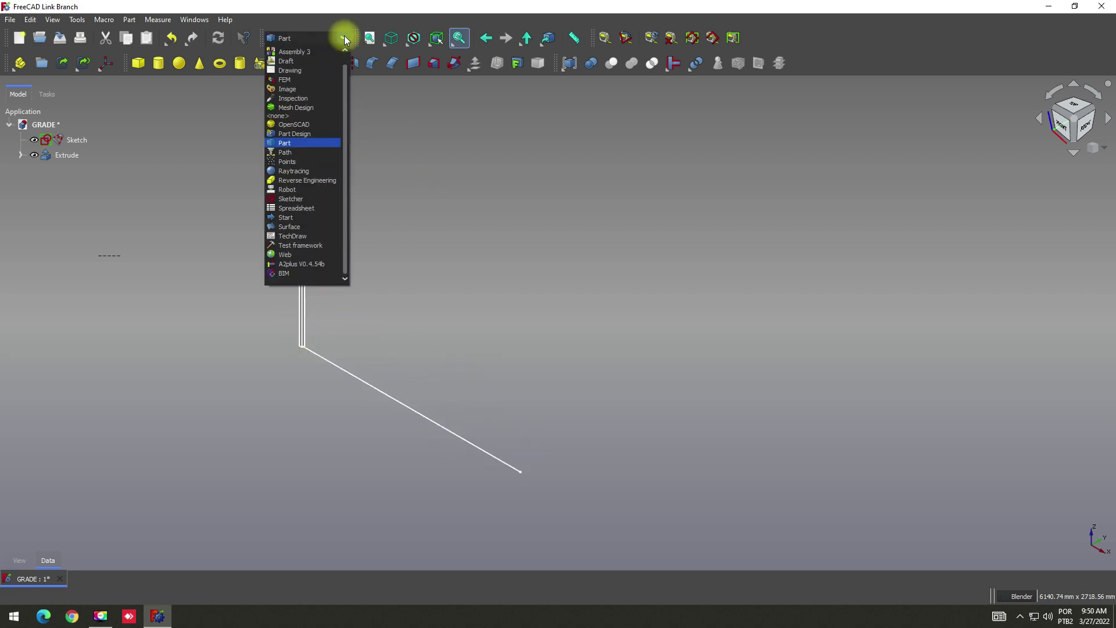
pyautogui.scroll(1, 343, 81)
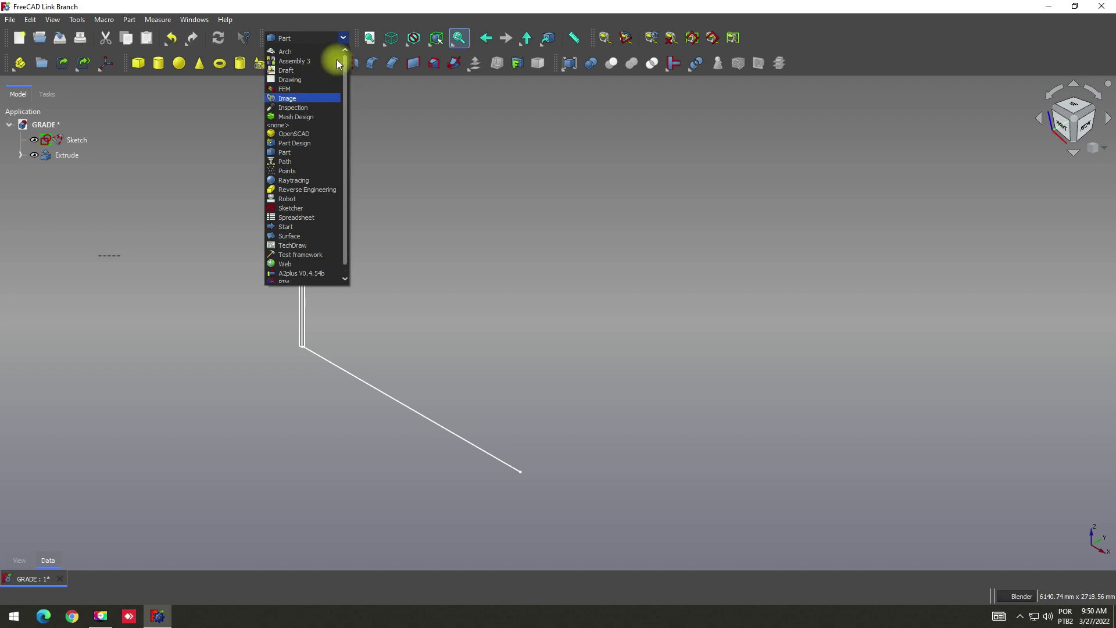
pyautogui.click(304, 52)
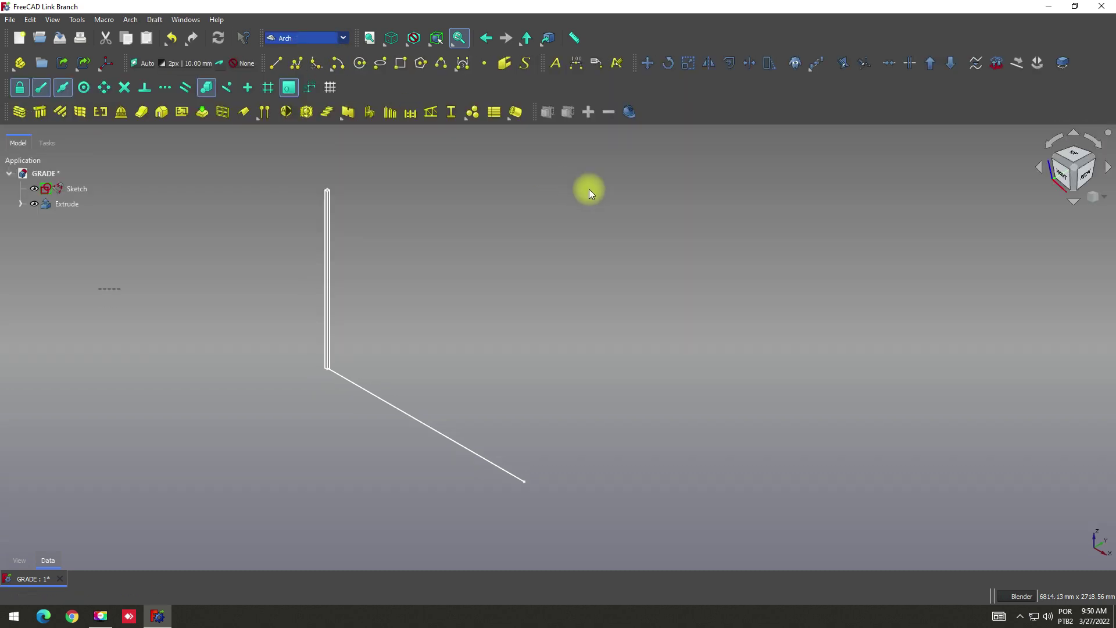
pyautogui.click(47, 208)
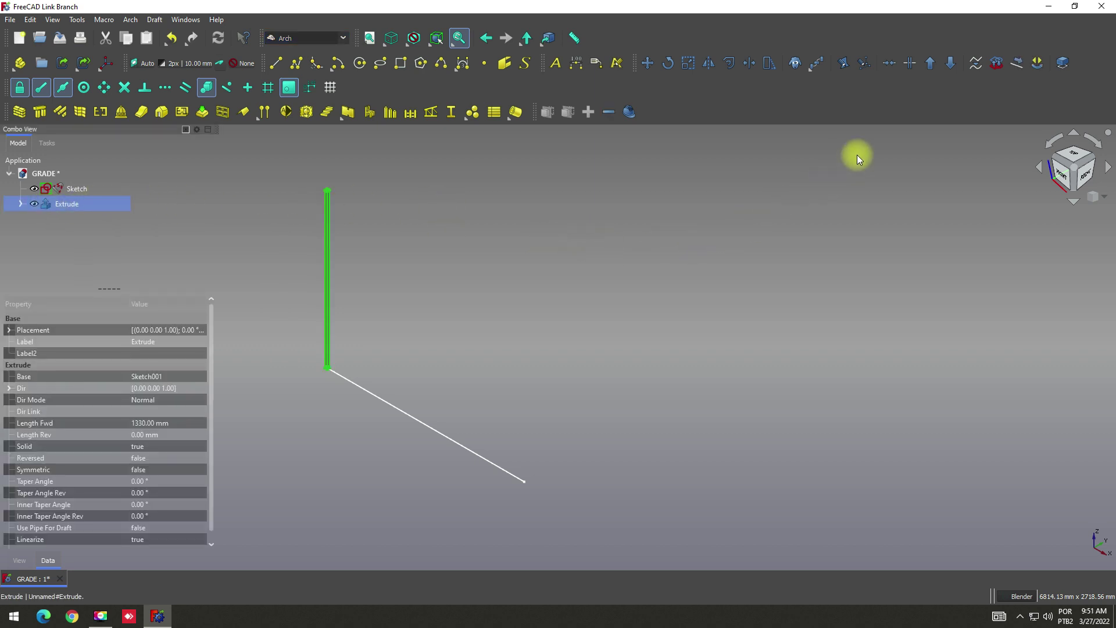
# Array the post along the 1700 mm line sketch with a PathArray
pyautogui.click(812, 72)
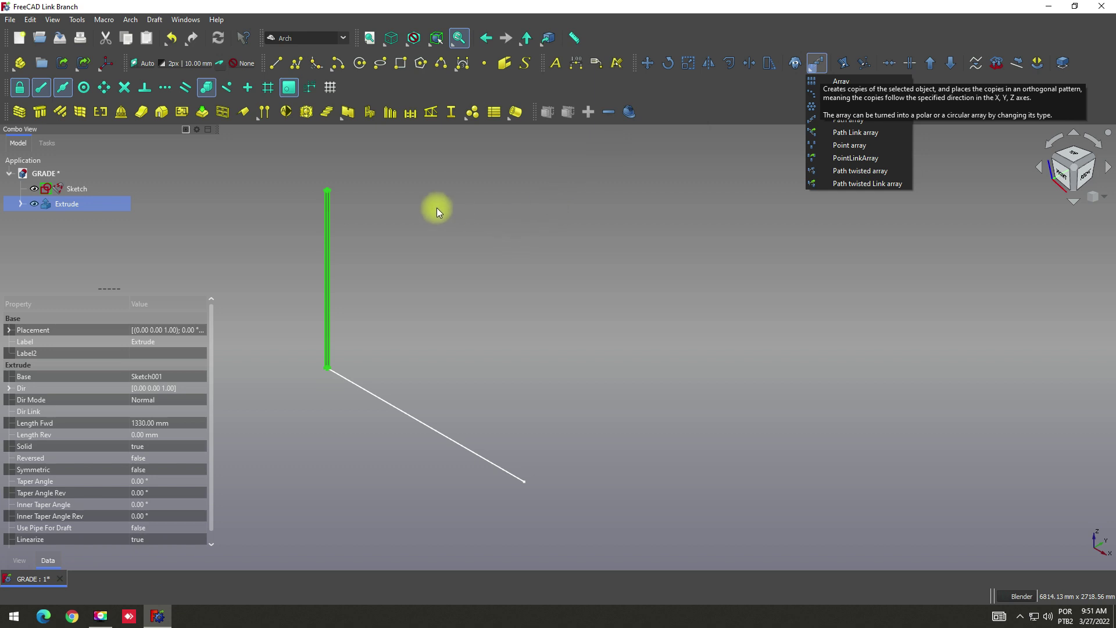
pyautogui.click(49, 204)
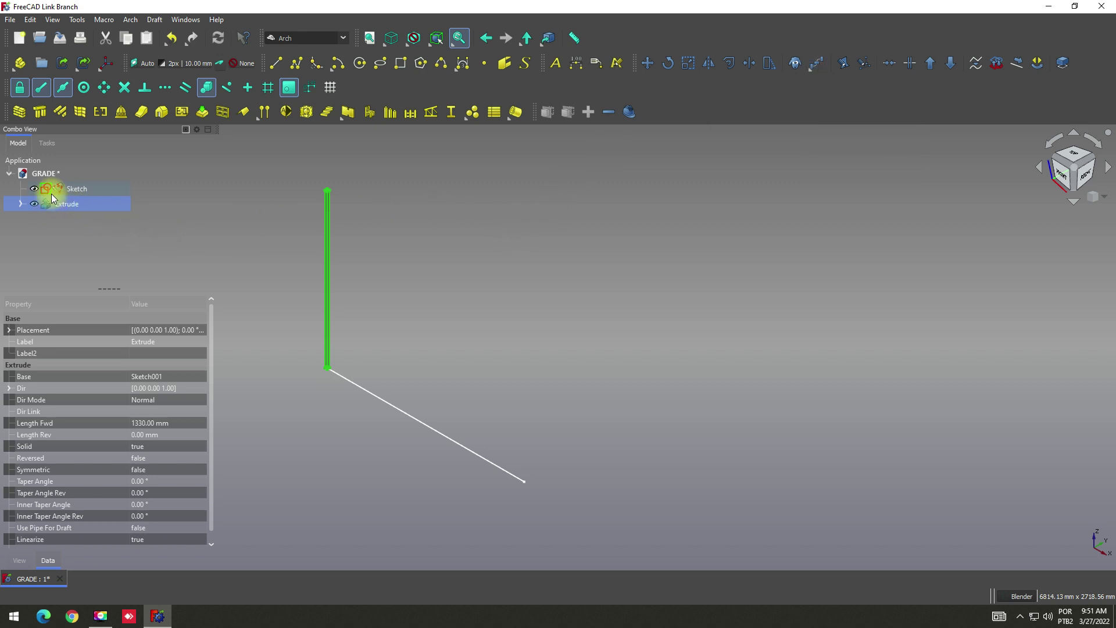
pyautogui.keyDown('ctrl'); pyautogui.click(48, 188); pyautogui.keyUp('ctrl')
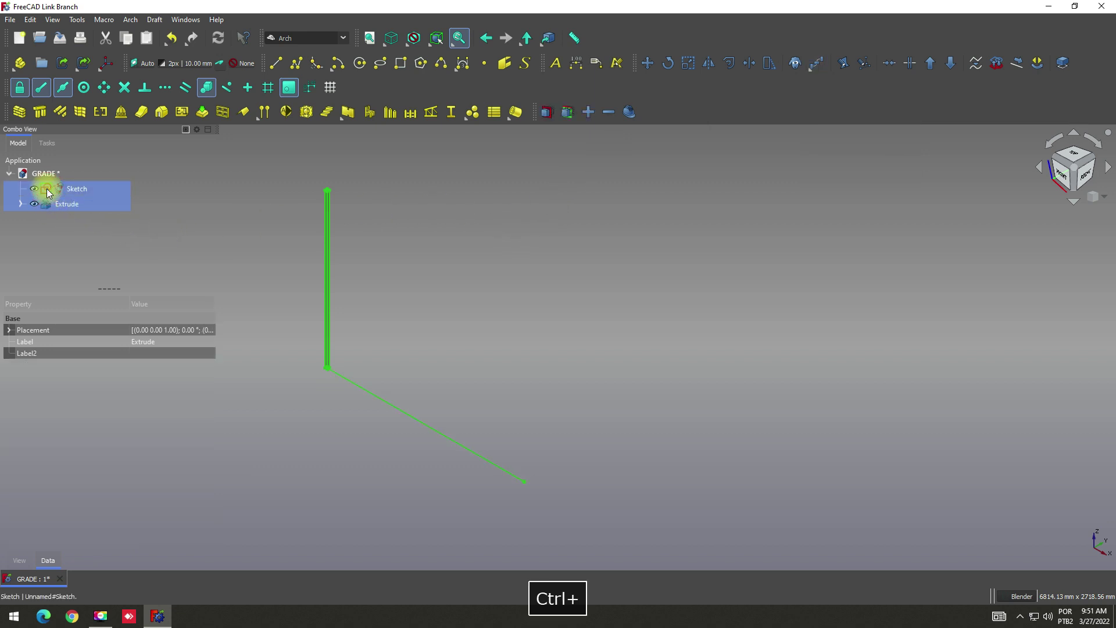
pyautogui.click(817, 63)
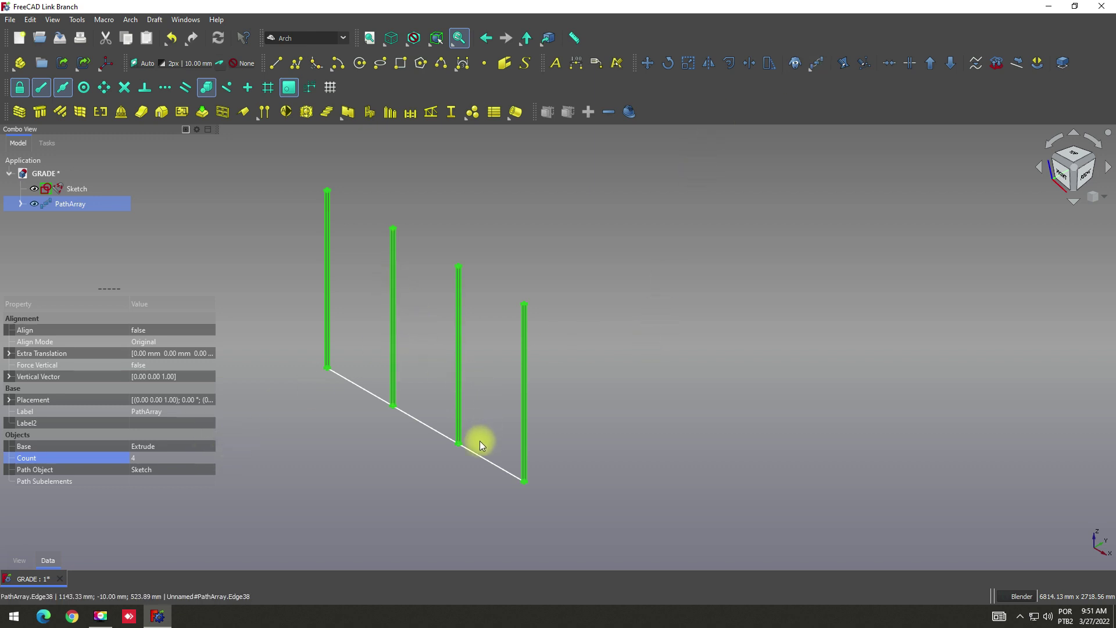
pyautogui.click(145, 459)
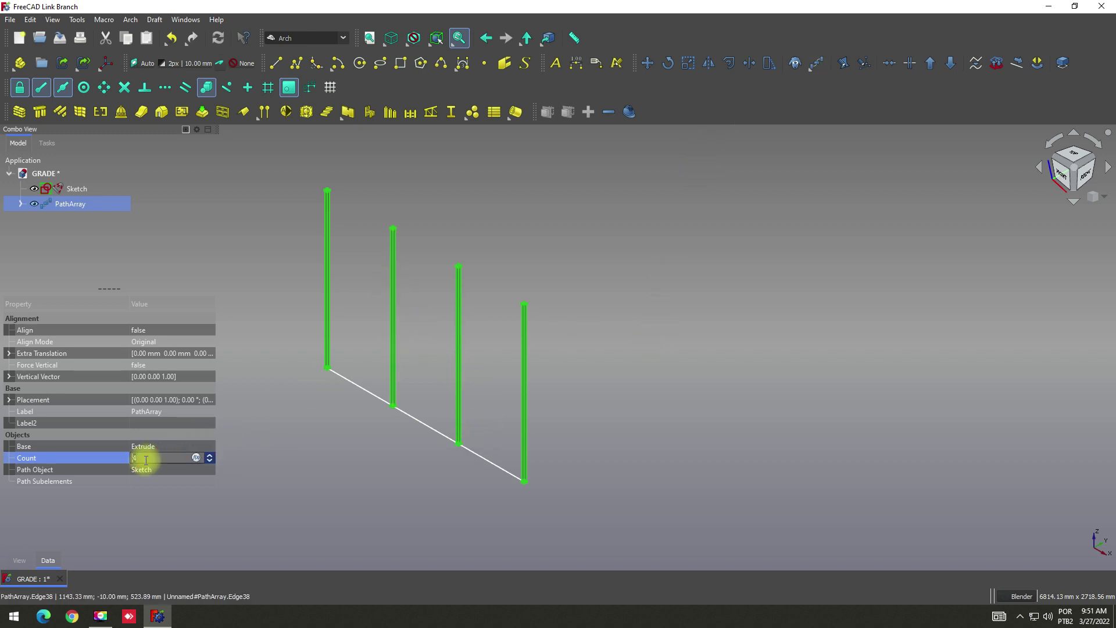
pyautogui.write('15')
pyautogui.press('Return')
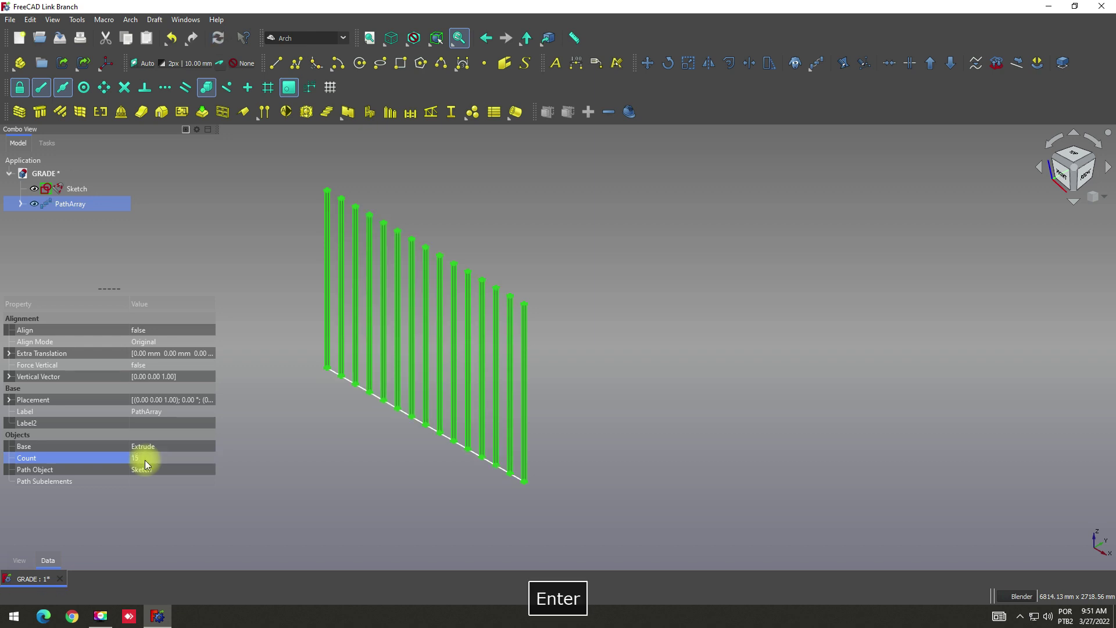
pyautogui.click(353, 466)
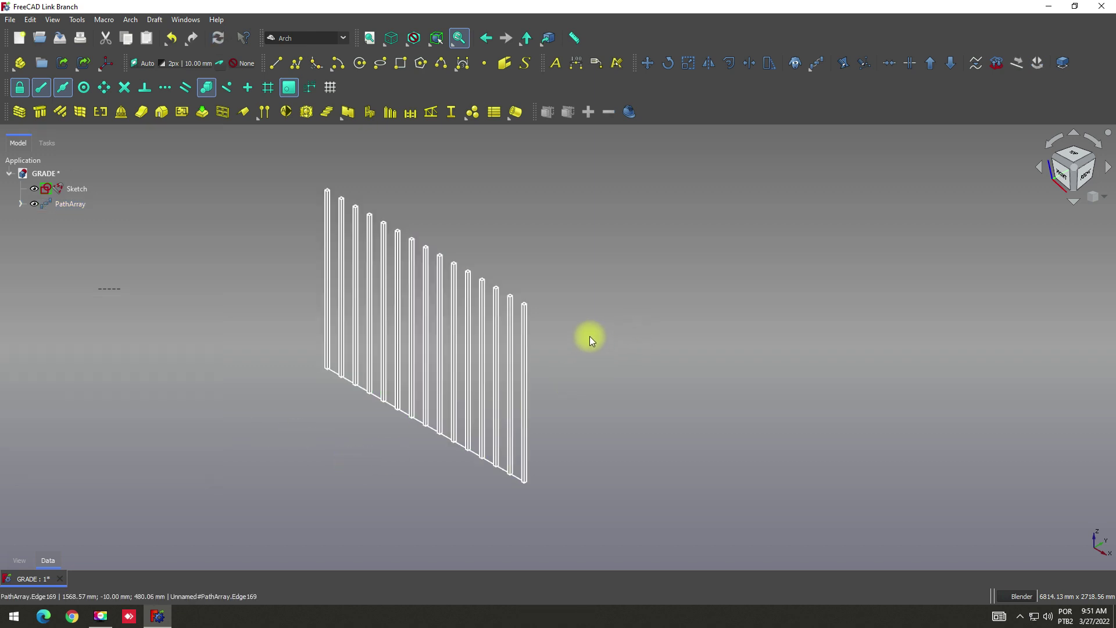
pyautogui.scroll(1, 368, 280)
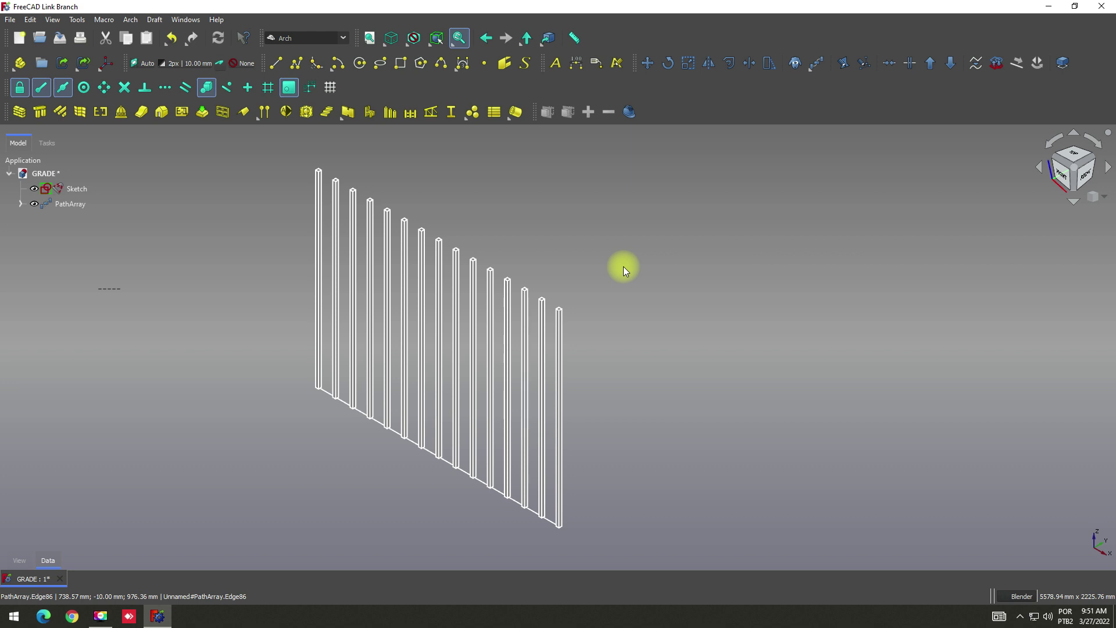
pyautogui.scroll(-1, 498, 254)
pyautogui.scroll(1, 426, 299)
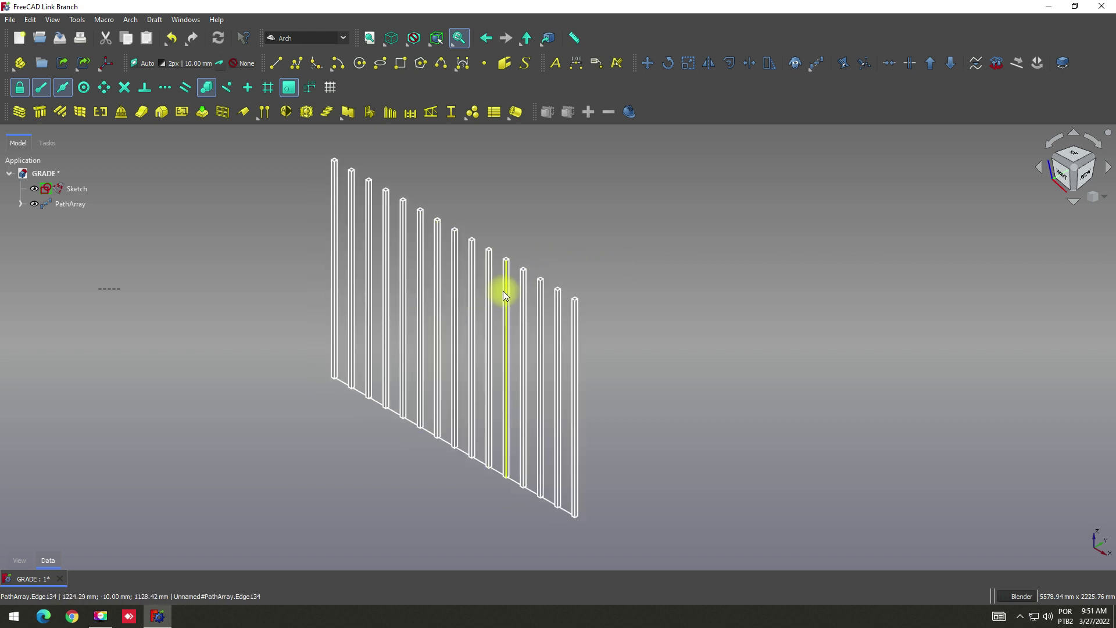
pyautogui.scroll(1, 392, 285)
pyautogui.scroll(-1, 421, 313)
pyautogui.scroll(2, 518, 476)
pyautogui.scroll(-2, 595, 486)
pyautogui.scroll(1, 616, 508)
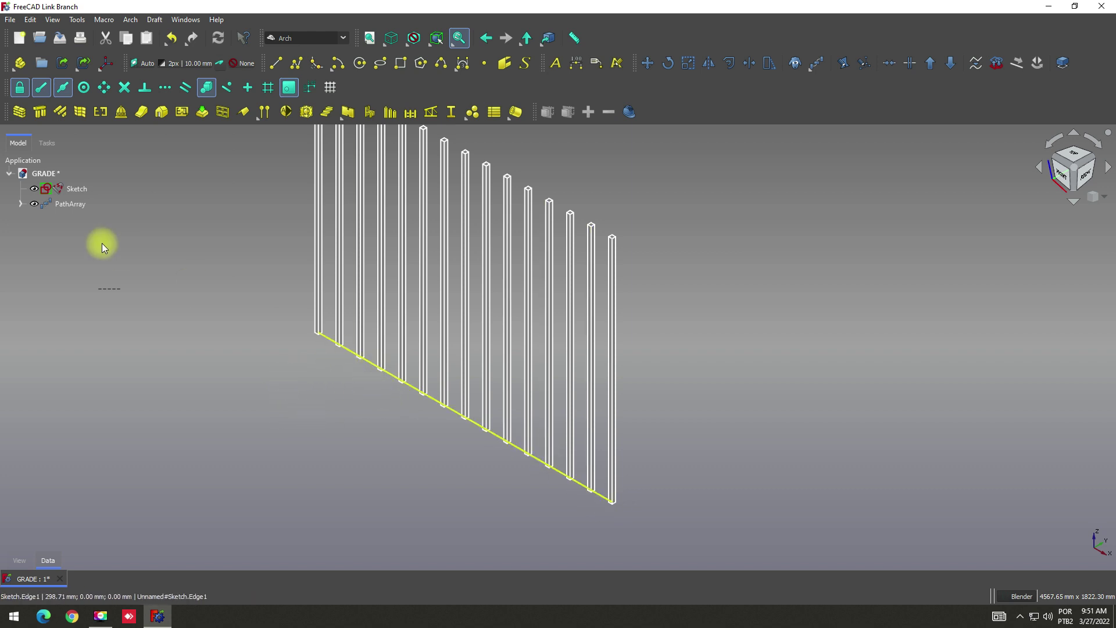
# Change the base line length constraint to 1500 mm to preview the bars
pyautogui.doubleClick(44, 189)
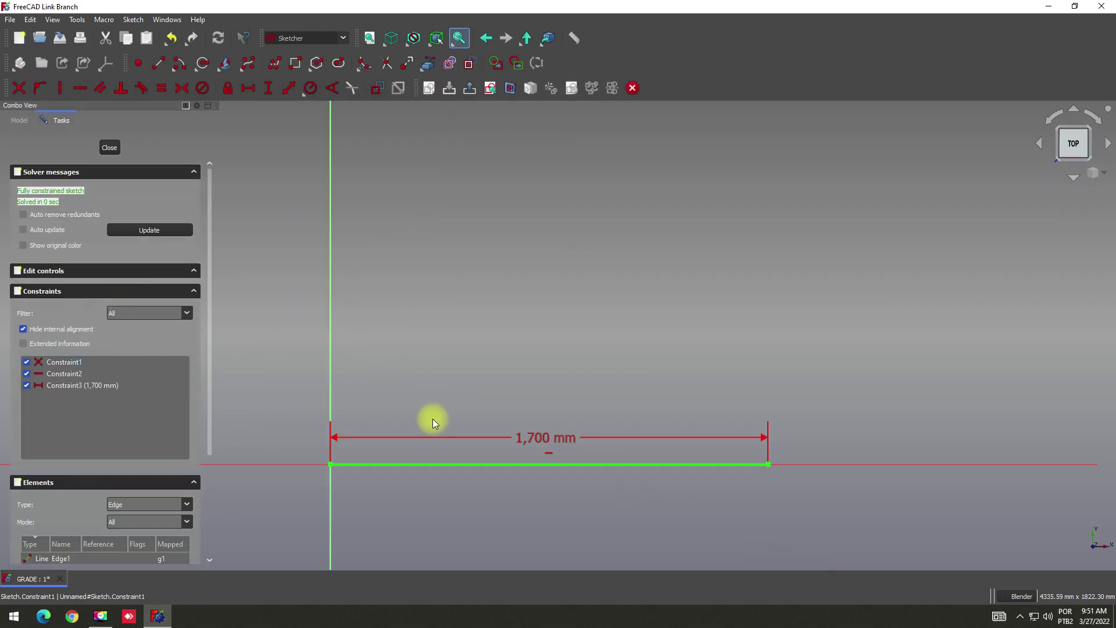
pyautogui.click(531, 440)
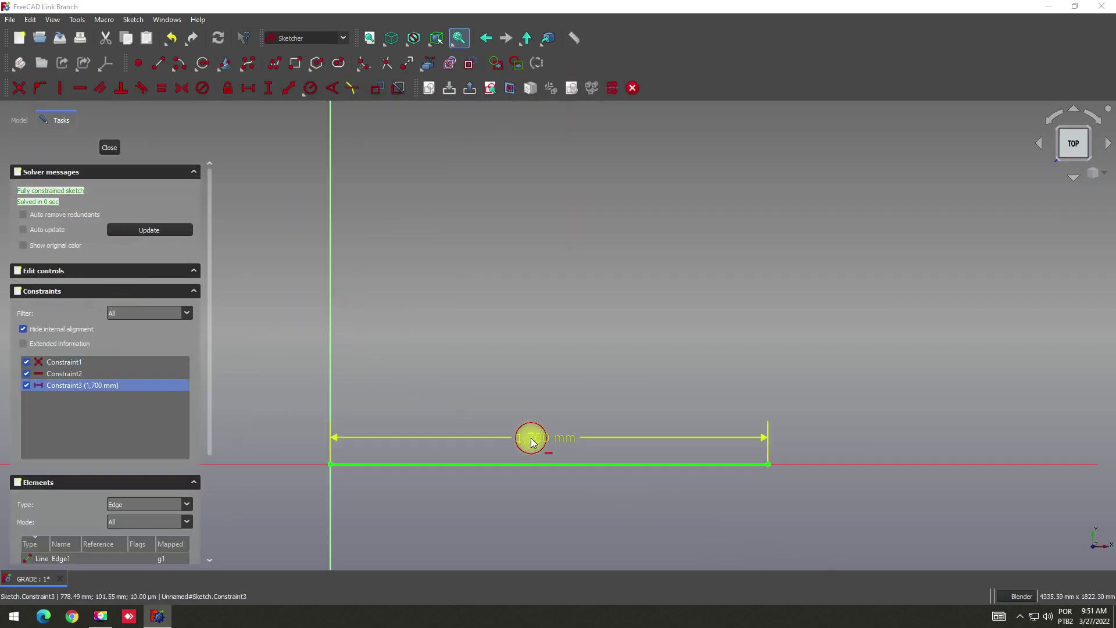
pyautogui.doubleClick(531, 440)
pyautogui.write('1500')
pyautogui.press('Return')
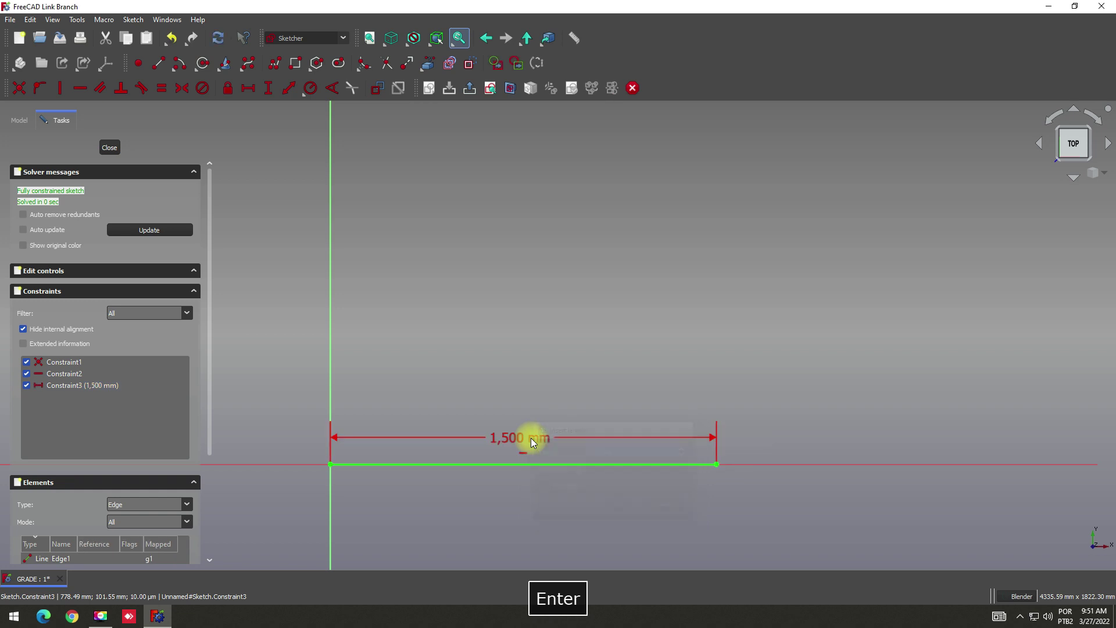
pyautogui.click(110, 147)
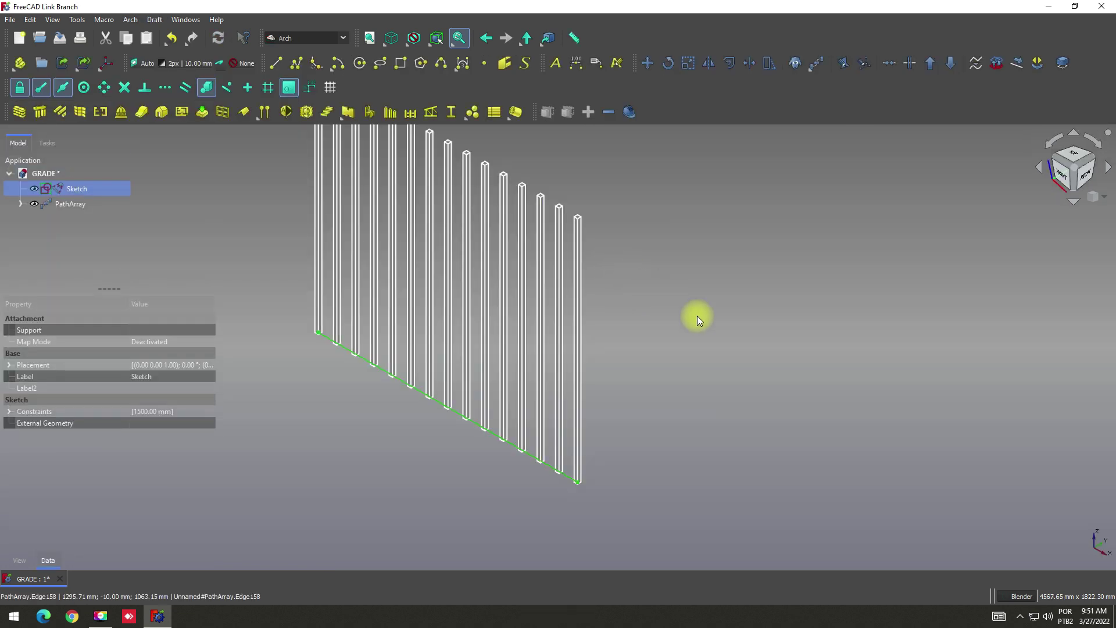
pyautogui.scroll(-2, 669, 299)
pyautogui.click(417, 246)
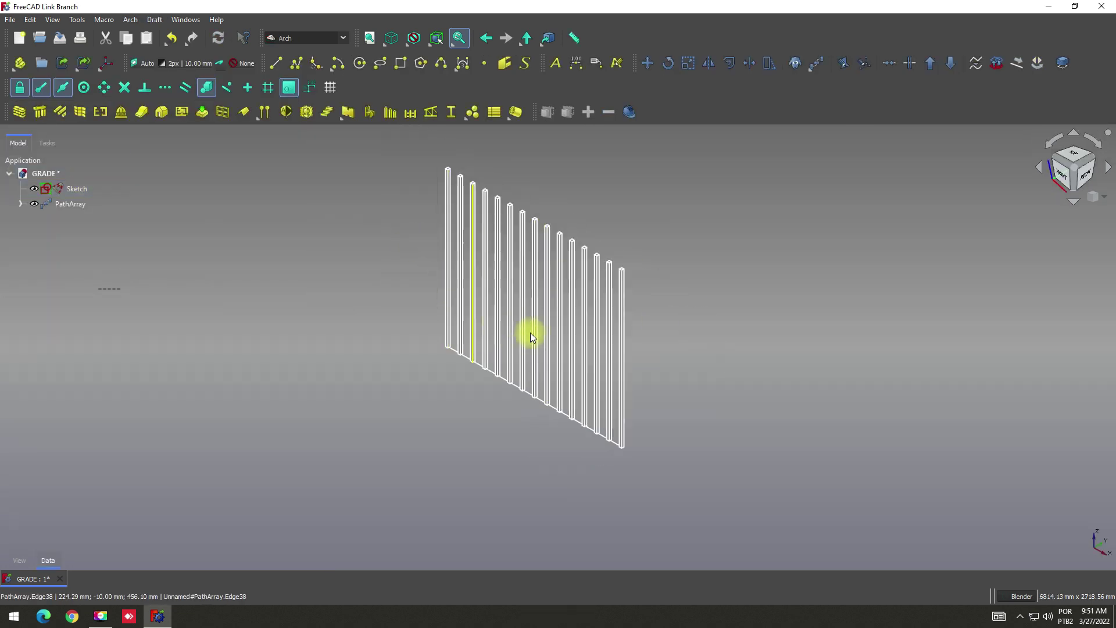
pyautogui.scroll(1, 526, 342)
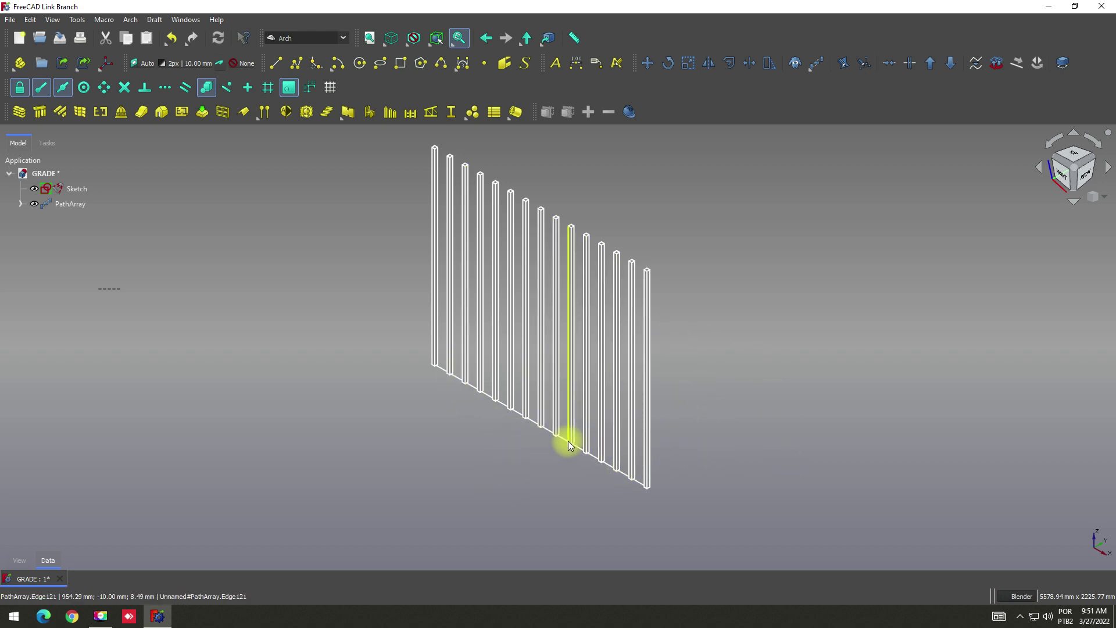
# Restore the base line length constraint to 1700 mm
pyautogui.doubleClick(47, 188)
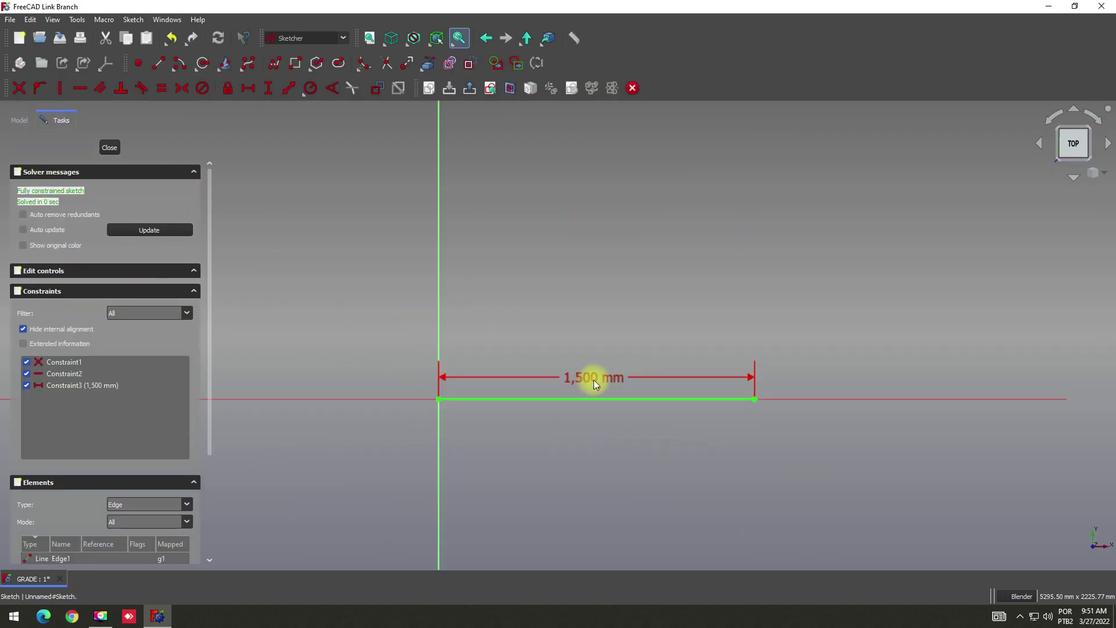
pyautogui.scroll(2, 580, 381)
pyautogui.scroll(3, 580, 382)
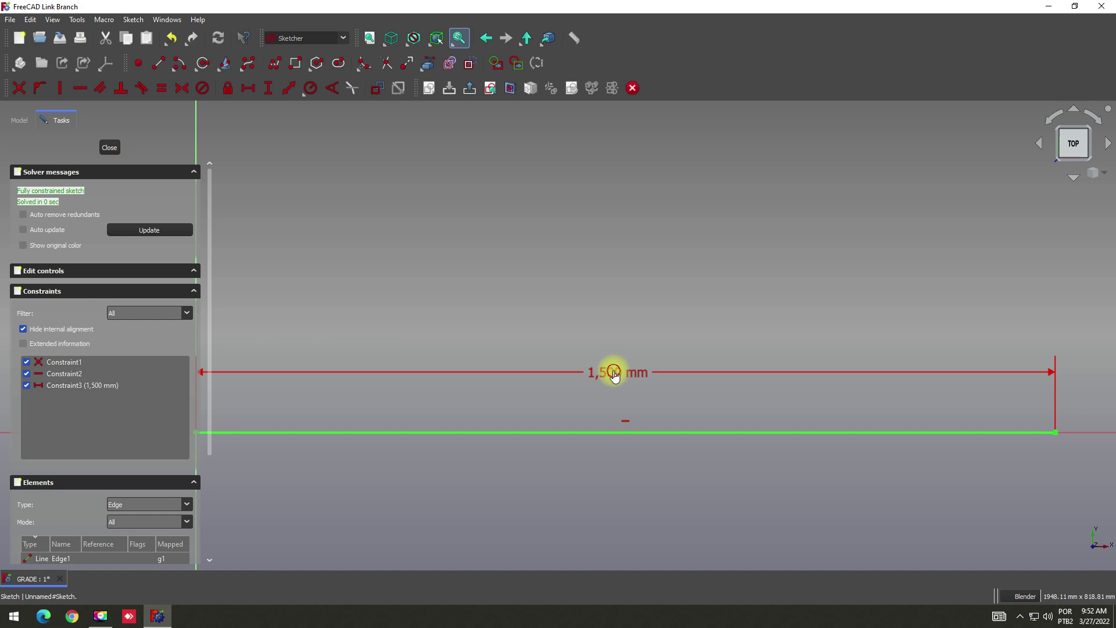
pyautogui.click(86, 386)
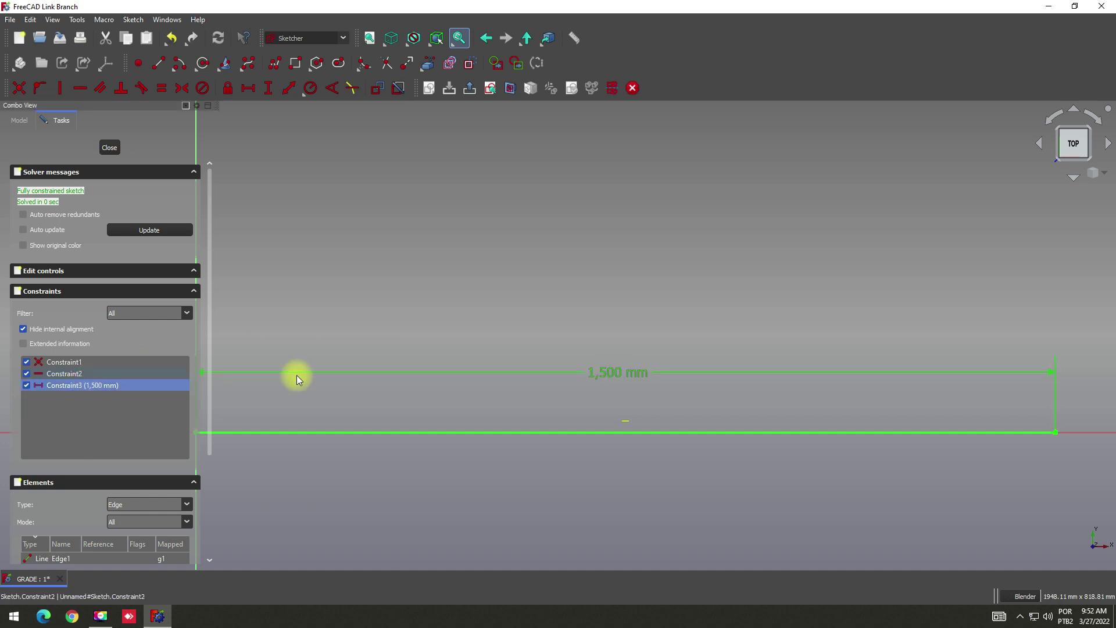
pyautogui.doubleClick(599, 373)
pyautogui.write('1700')
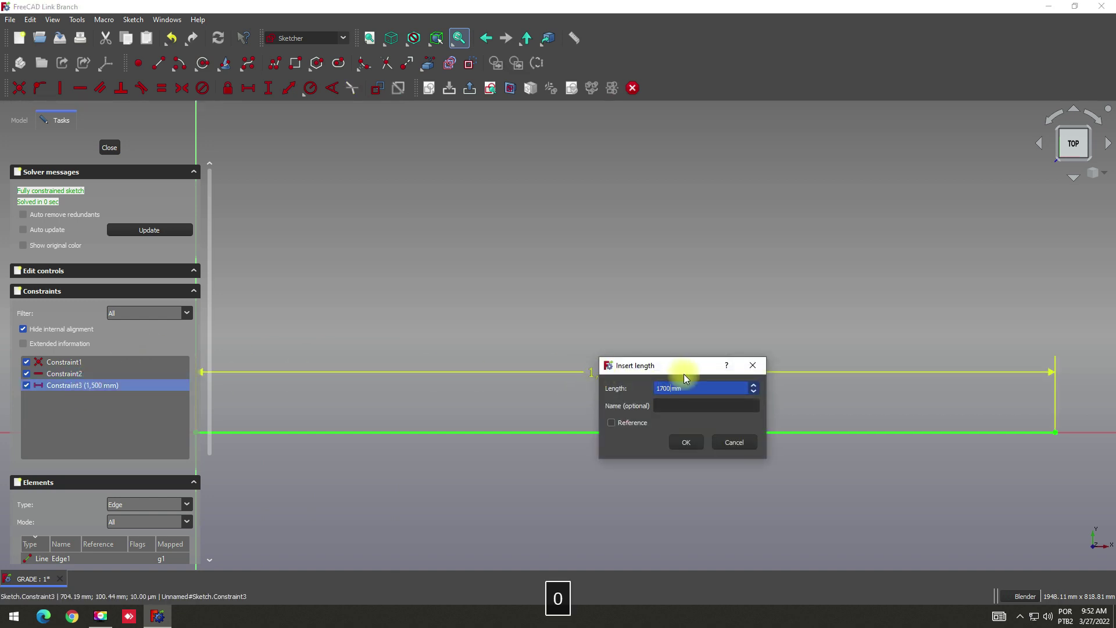
pyautogui.press('Return')
pyautogui.moveTo(53, 191)
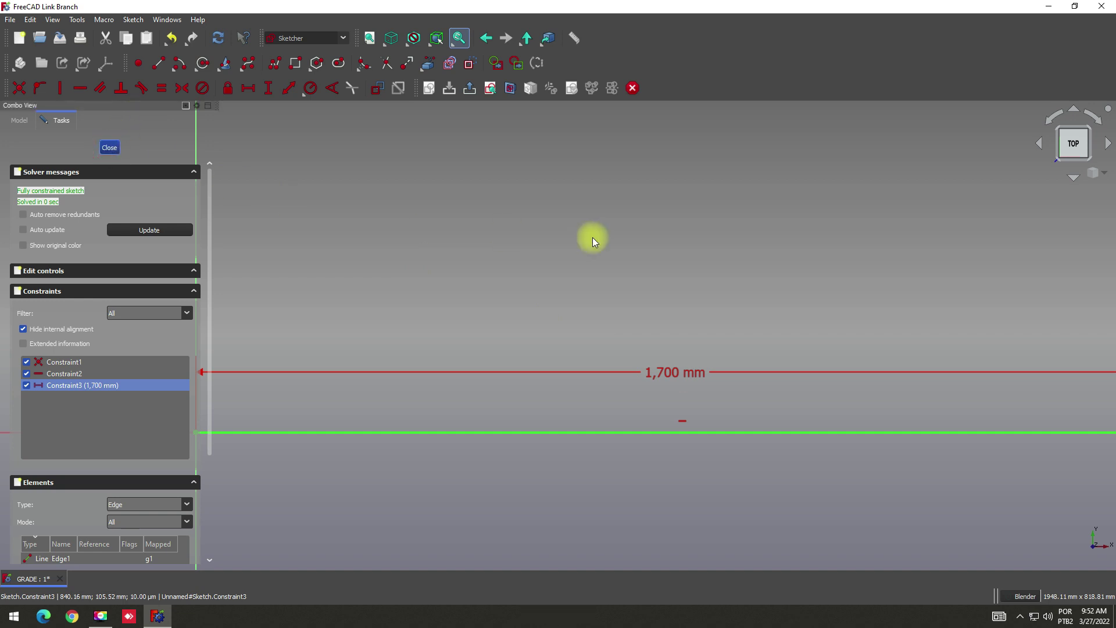
pyautogui.press('Escape')
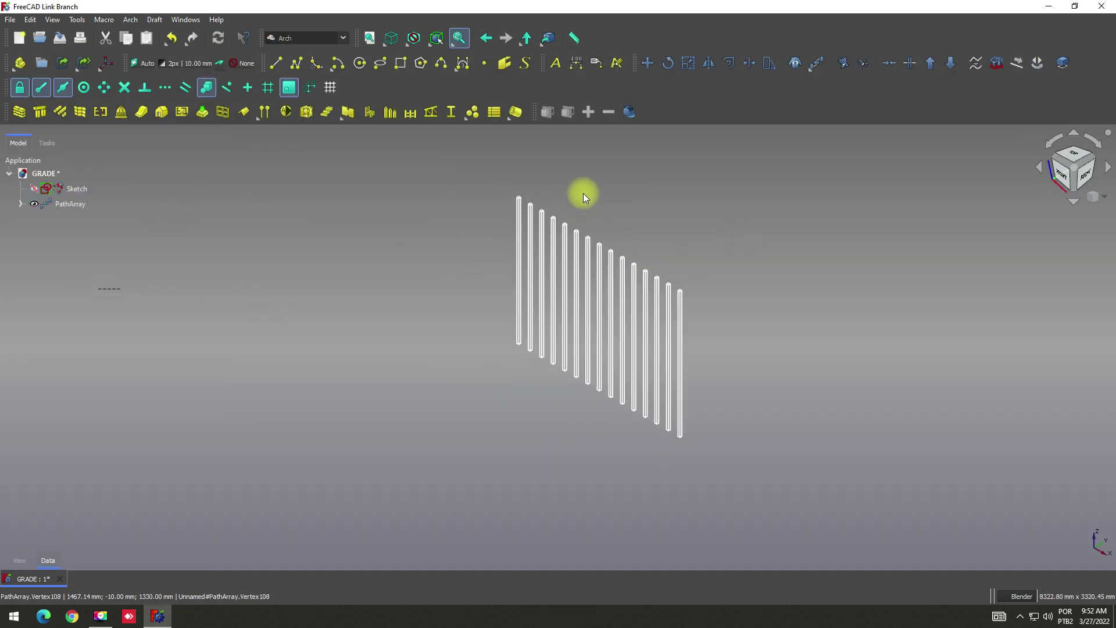
# Zoom in and out to inspect the railing bars along the 1700 mm line
pyautogui.scroll(2, 620, 233)
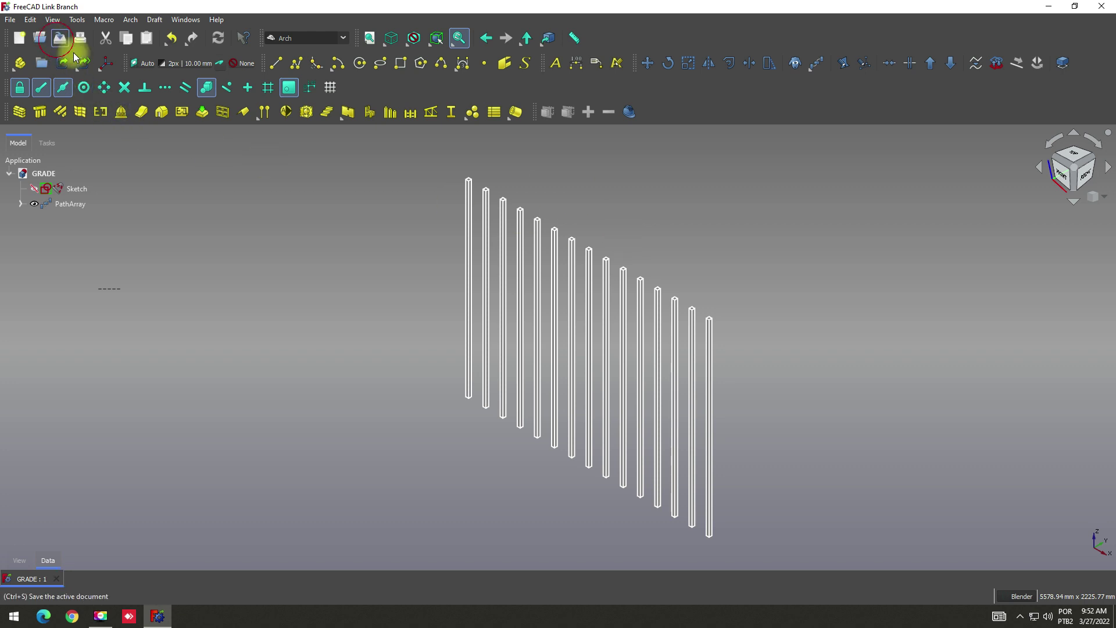
pyautogui.scroll(-2, 663, 306)
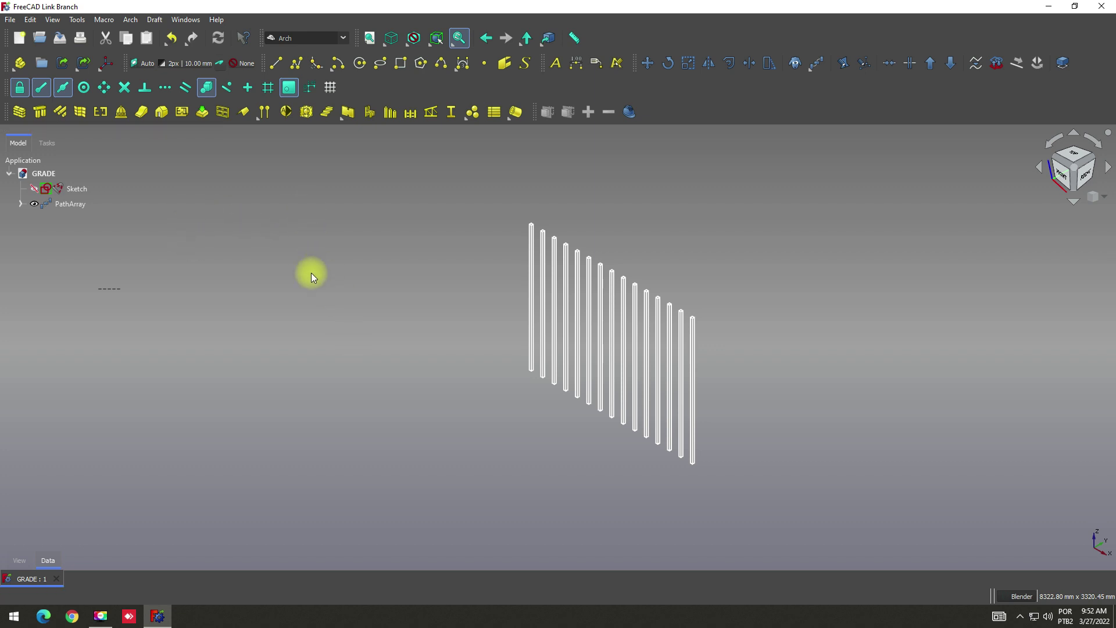
pyautogui.scroll(2, 710, 354)
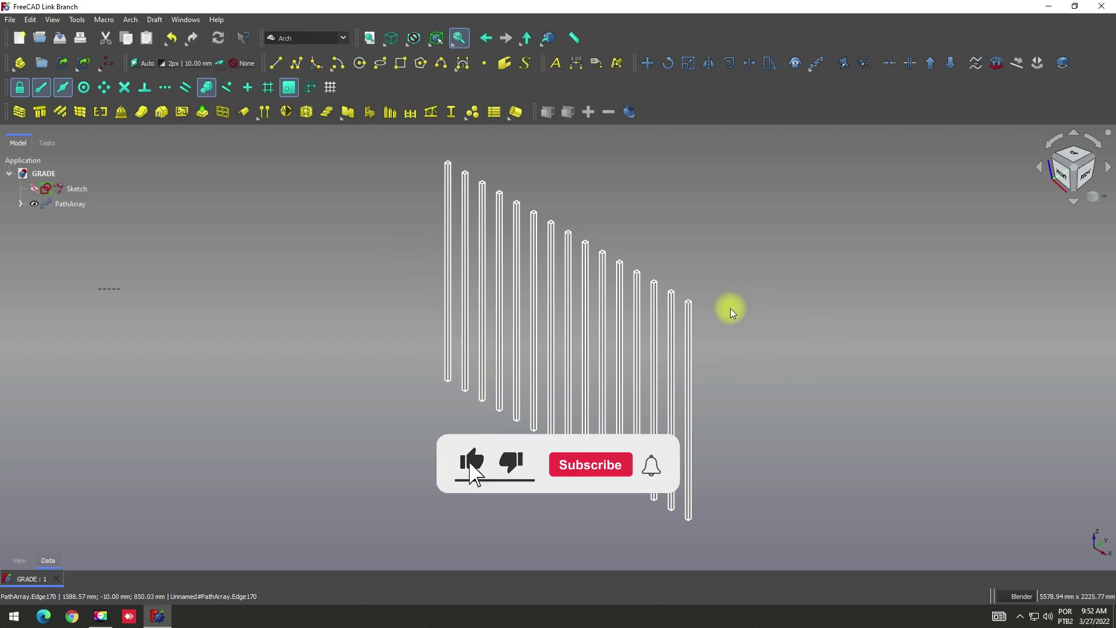
# Switch workbenches via Spreadsheet to Sketcher and begin a new sketch
pyautogui.click(343, 38)
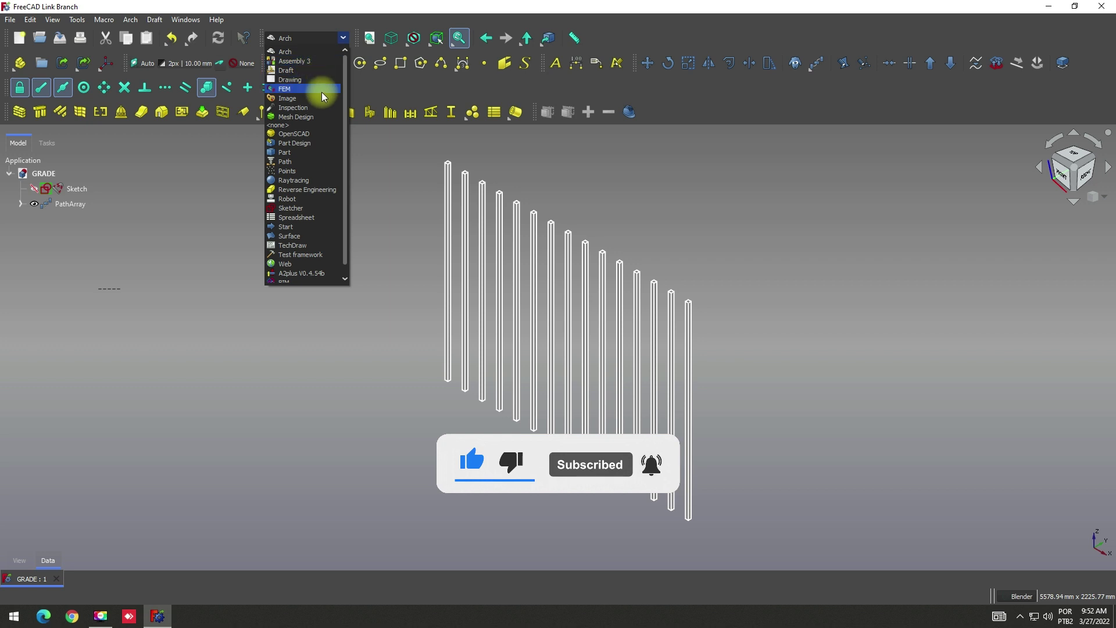
pyautogui.click(287, 218)
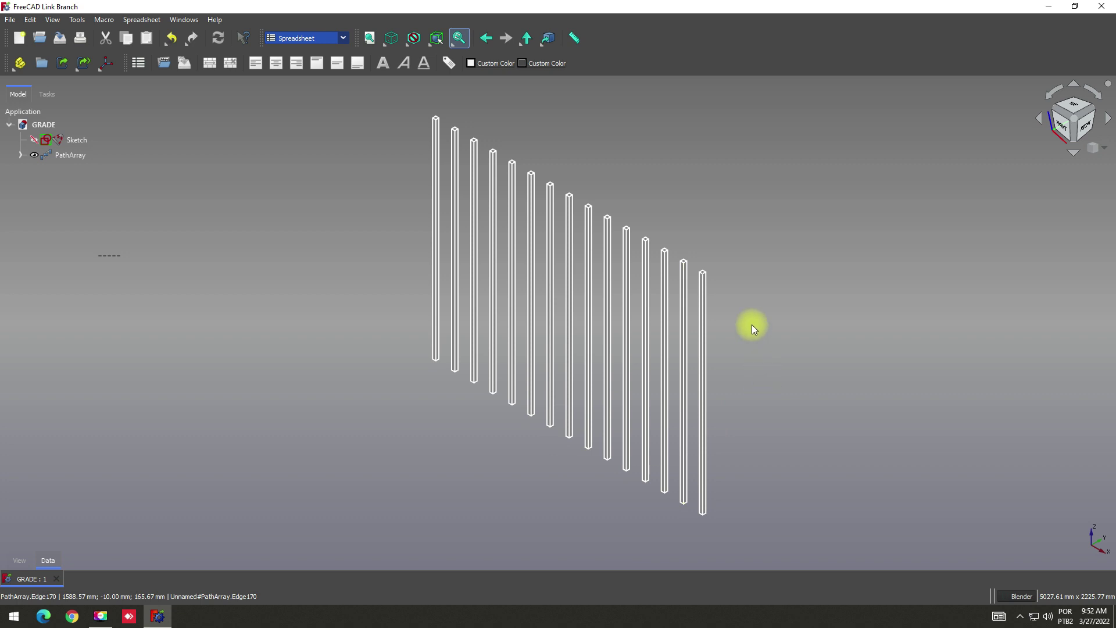
pyautogui.click(343, 38)
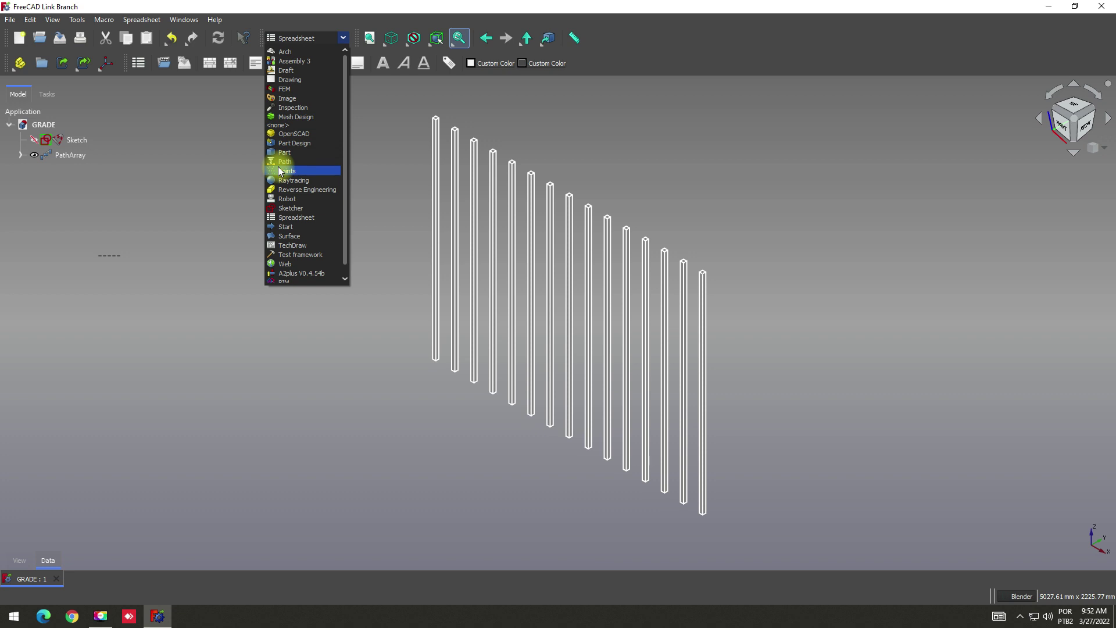
pyautogui.click(286, 209)
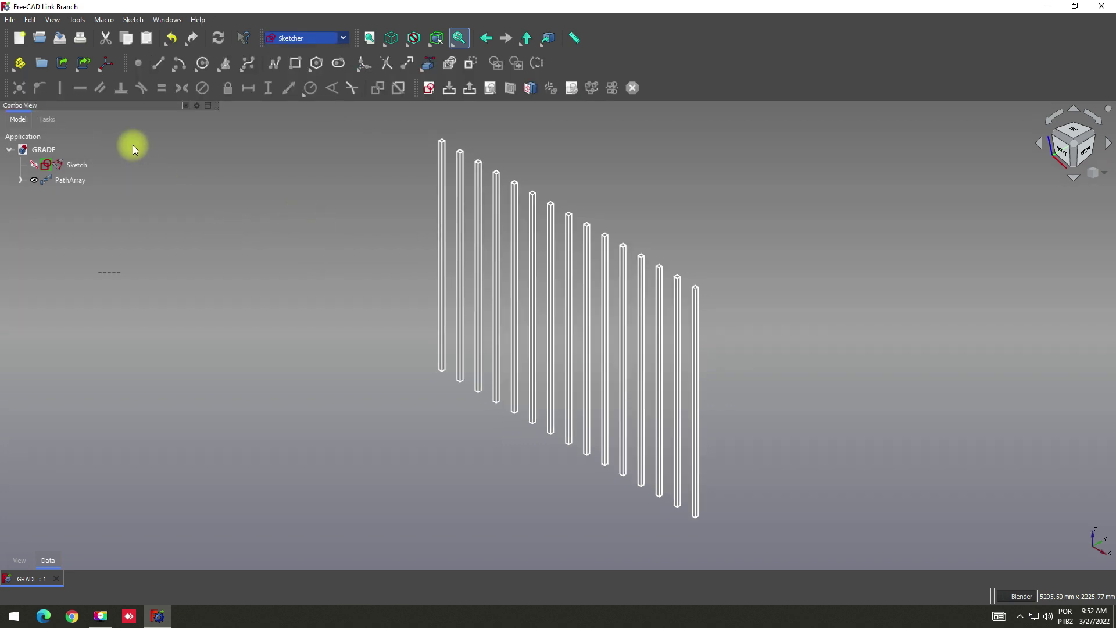
pyautogui.click(428, 88)
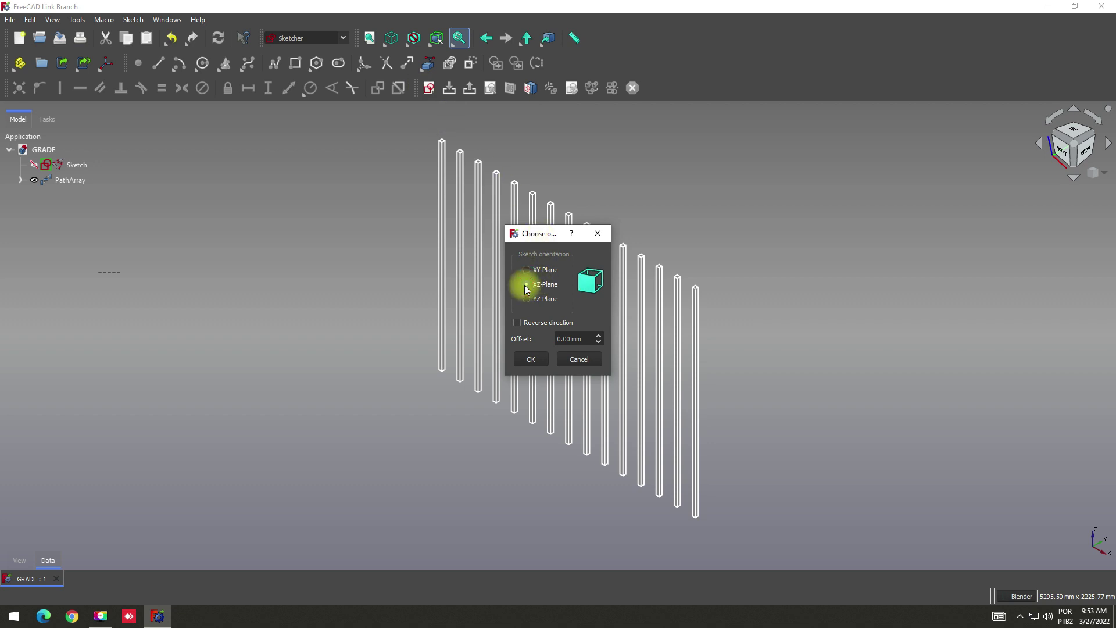
# Create the sketch on the XZ front plane, linking the first and last bars as external geometry
pyautogui.click(531, 359)
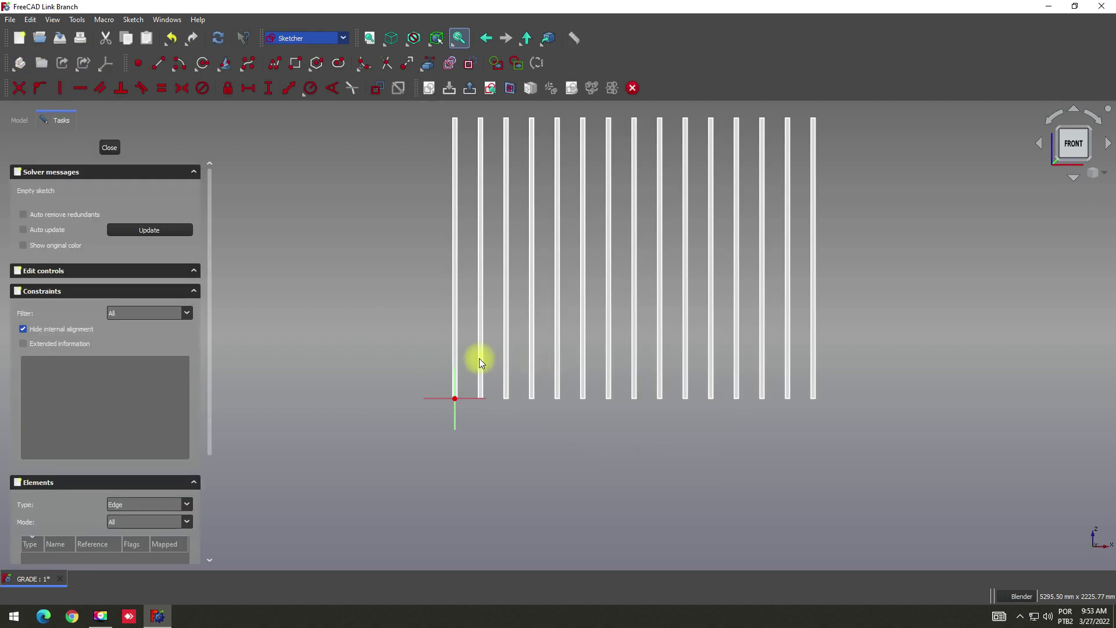
pyautogui.scroll(-2, 361, 395)
pyautogui.scroll(2, 470, 330)
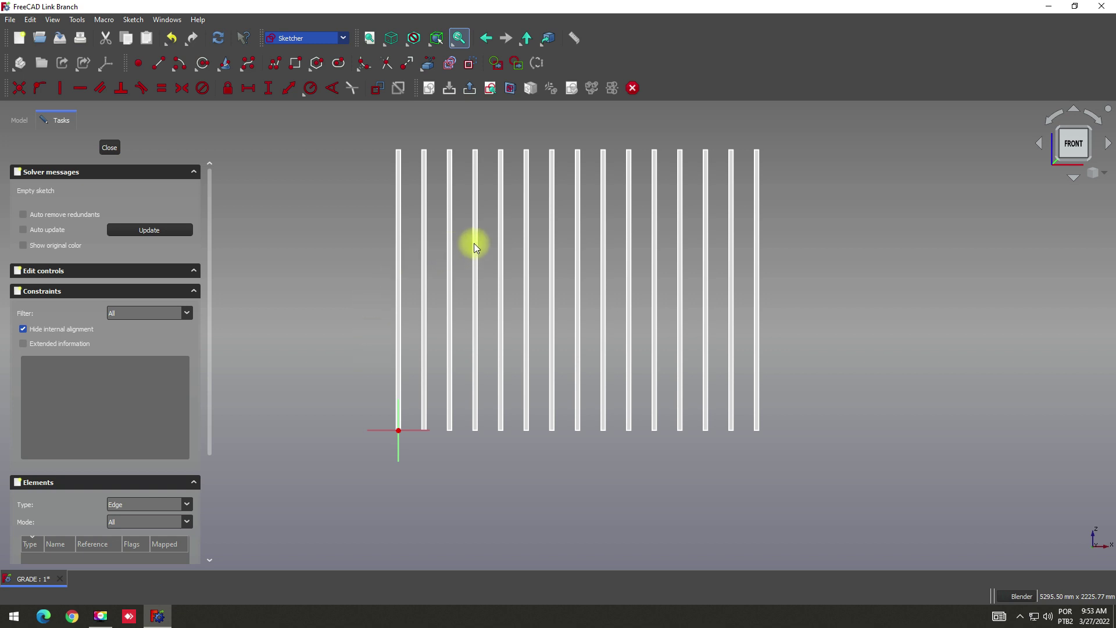
pyautogui.click(431, 64)
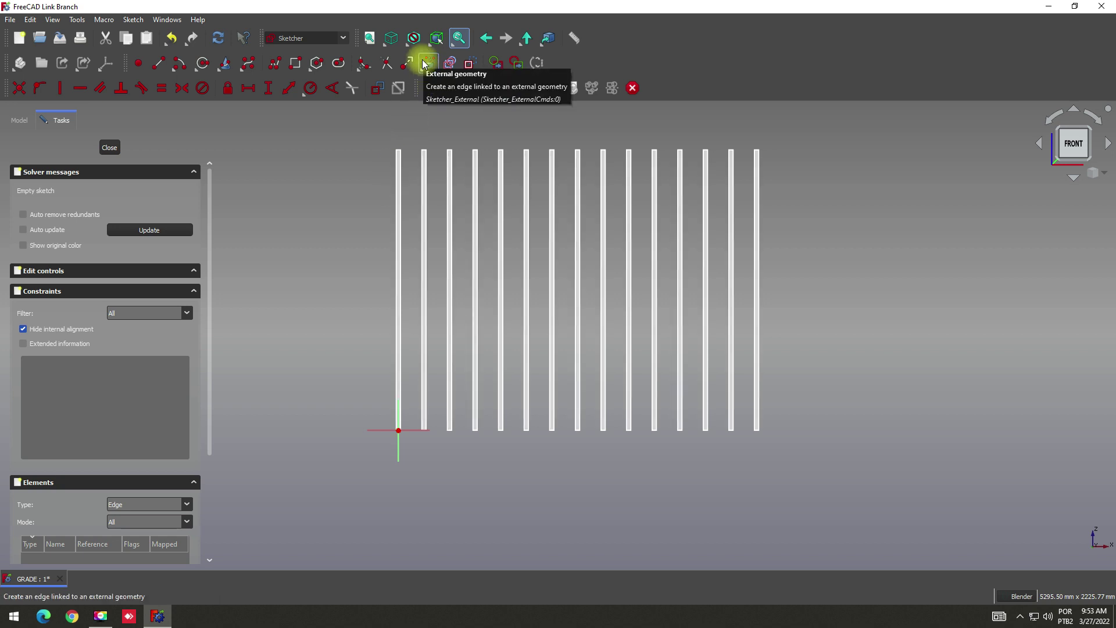
pyautogui.click(398, 168)
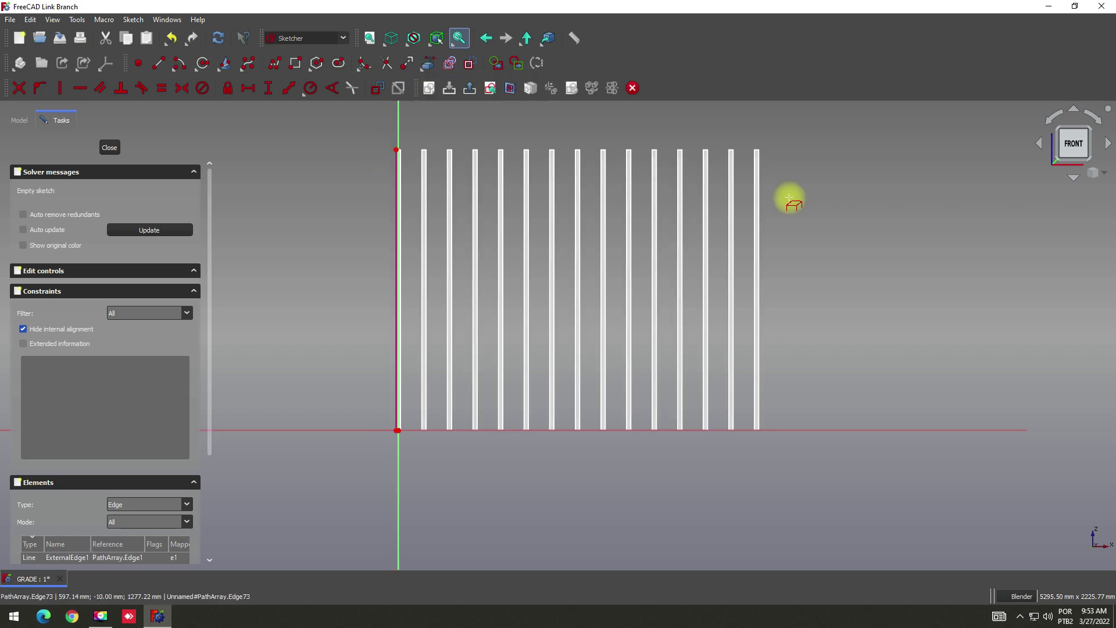
pyautogui.click(758, 192)
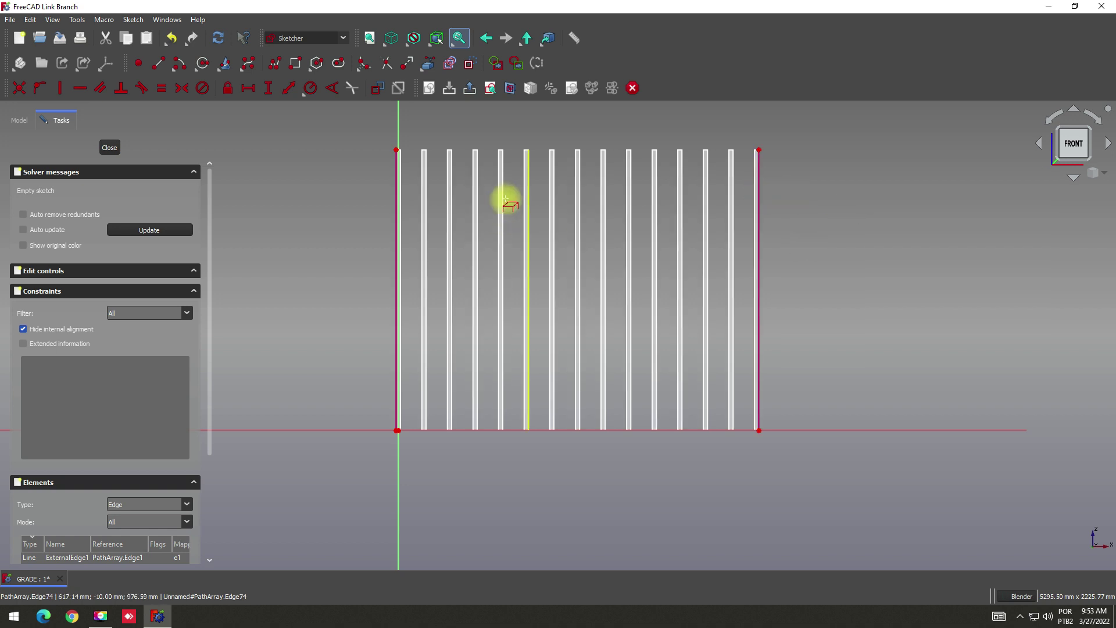
# Start a rectangle at the sketch origin
pyautogui.click(296, 64)
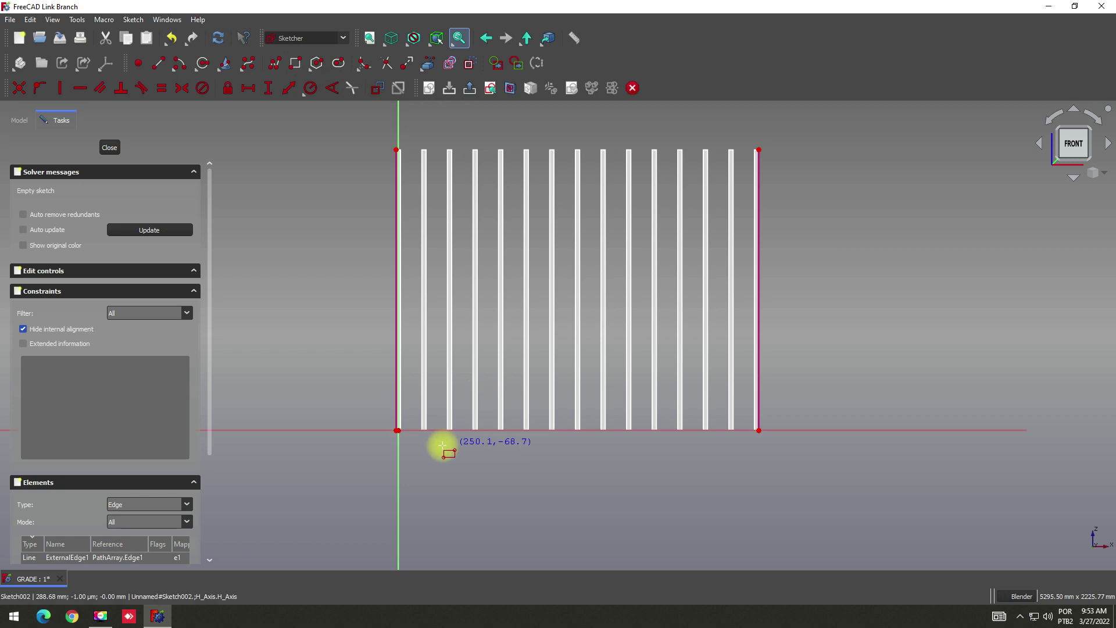
pyautogui.scroll(2, 394, 436)
pyautogui.scroll(2, 383, 424)
pyautogui.click(411, 453)
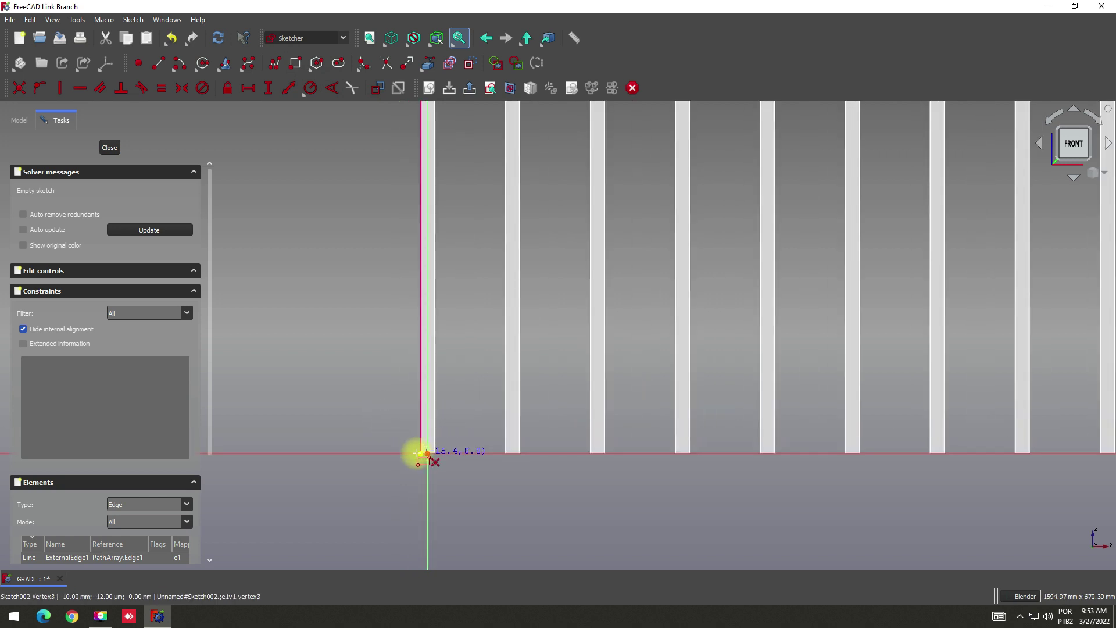
# Finish the outer rectangle at the top-right bar corner
pyautogui.scroll(-2, 349, 428)
pyautogui.scroll(-2, 337, 417)
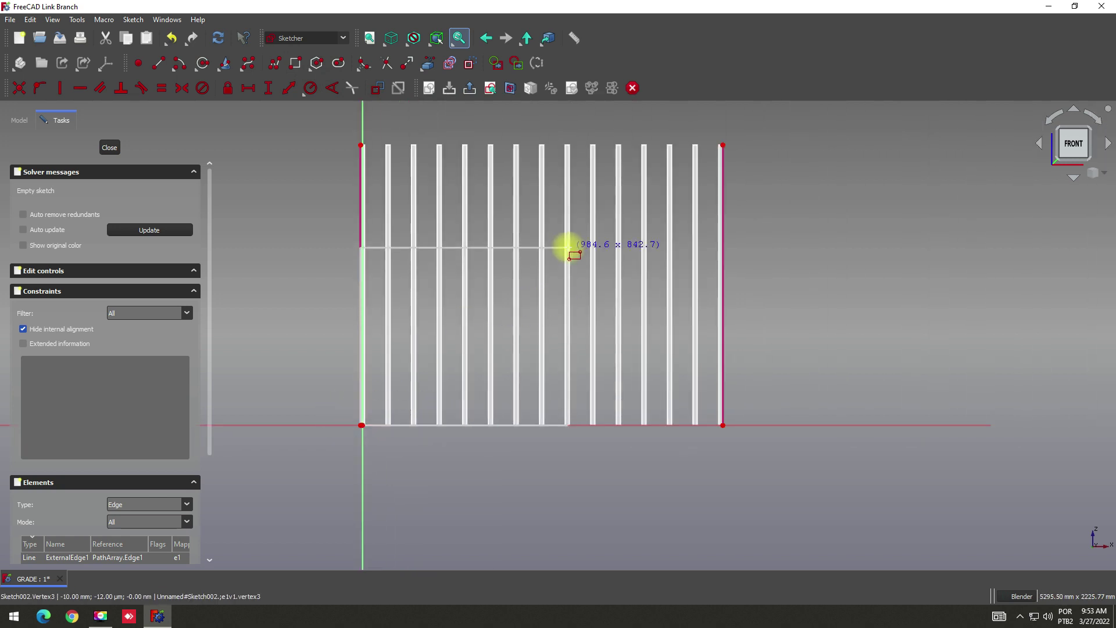
pyautogui.click(724, 144)
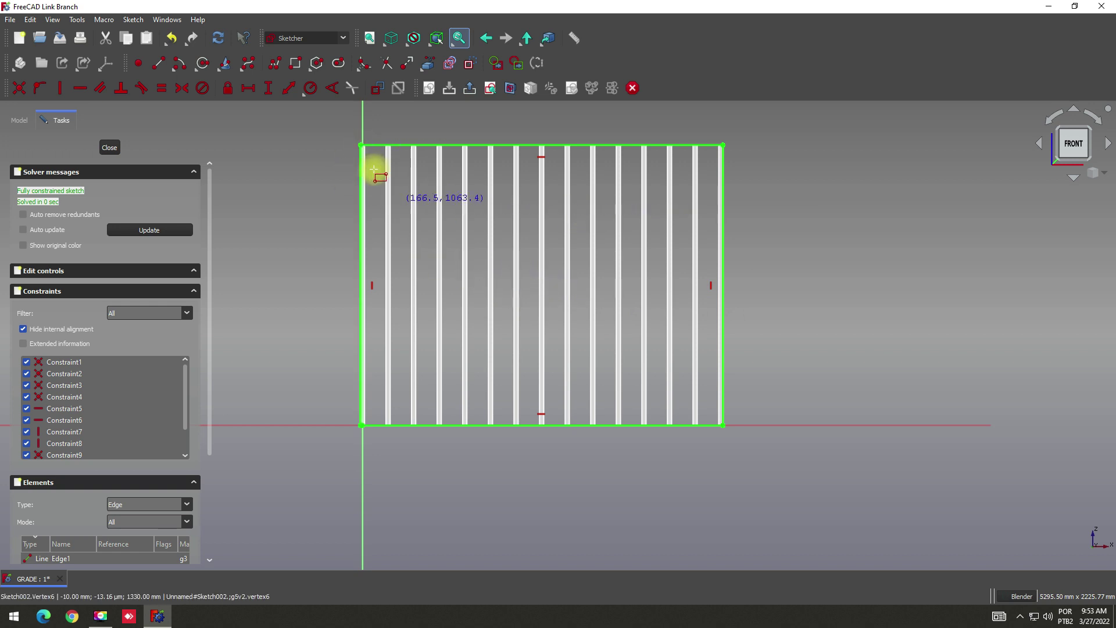
# Draw a second, inner rectangle ending near the lower-right corner
pyautogui.scroll(3, 386, 158)
pyautogui.scroll(2, 359, 143)
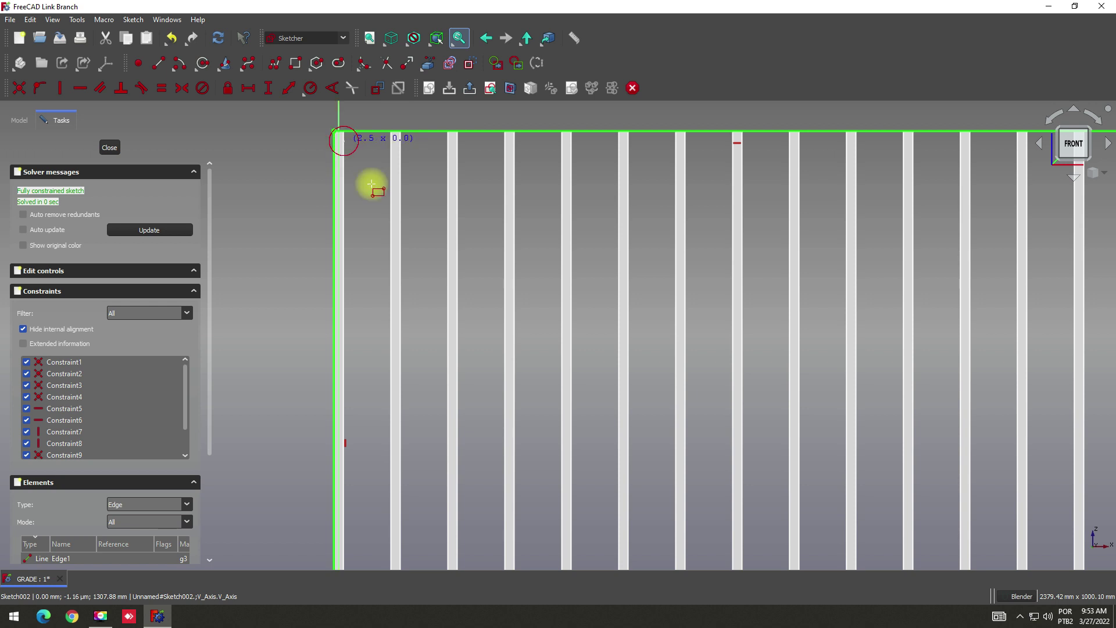
pyautogui.scroll(-4, 493, 294)
pyautogui.scroll(-2, 562, 369)
pyautogui.scroll(5, 682, 396)
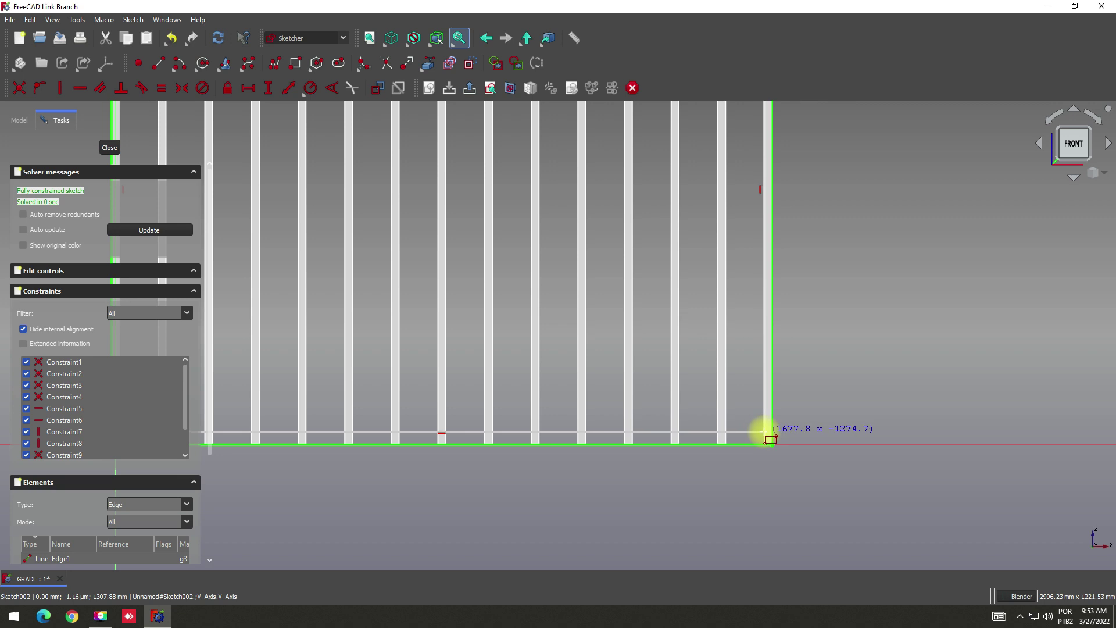
pyautogui.click(756, 436)
pyautogui.scroll(-3, 649, 367)
pyautogui.scroll(2, 432, 195)
pyautogui.scroll(2, 407, 180)
pyautogui.scroll(2, 387, 166)
pyautogui.scroll(2, 384, 158)
pyautogui.press('Escape')
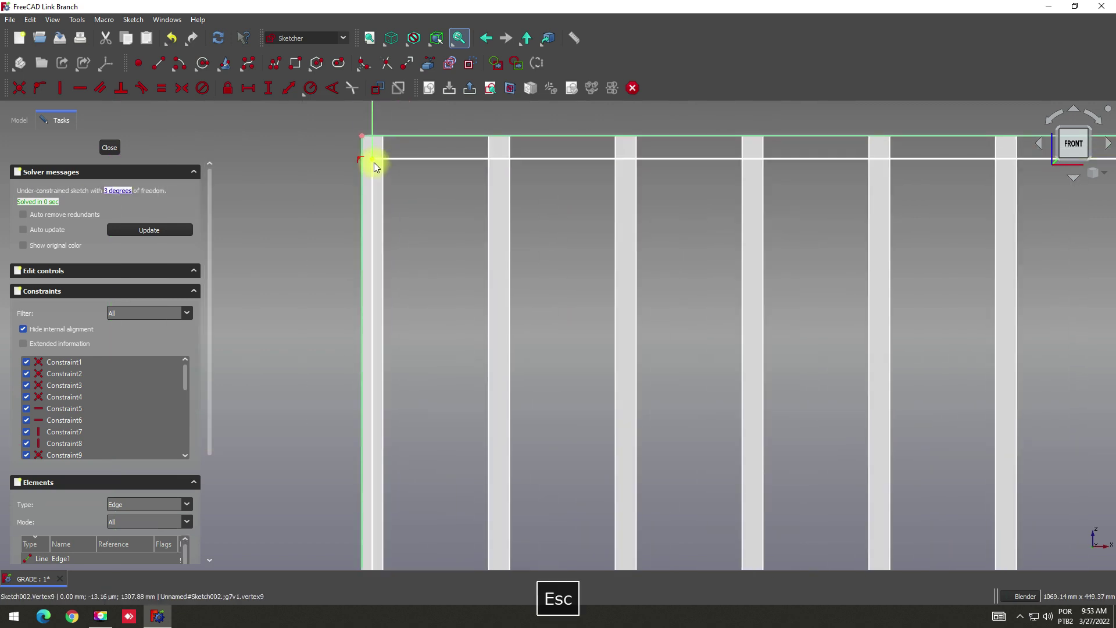
# Free the inner rectangle by deleting its top-left corner constraint and dragging it inward
pyautogui.moveTo(374, 163); pyautogui.dragTo(420, 154)
pyautogui.click(359, 155)
pyautogui.press('Delete')
pyautogui.moveTo(372, 155)
pyautogui.mouseDown()
pyautogui.moveTo(416, 157)
pyautogui.moveTo(398, 156)
pyautogui.mouseUp()
pyautogui.scroll(-5, 459, 150)
pyautogui.scroll(4, 460, 153)
pyautogui.scroll(2, 445, 142)
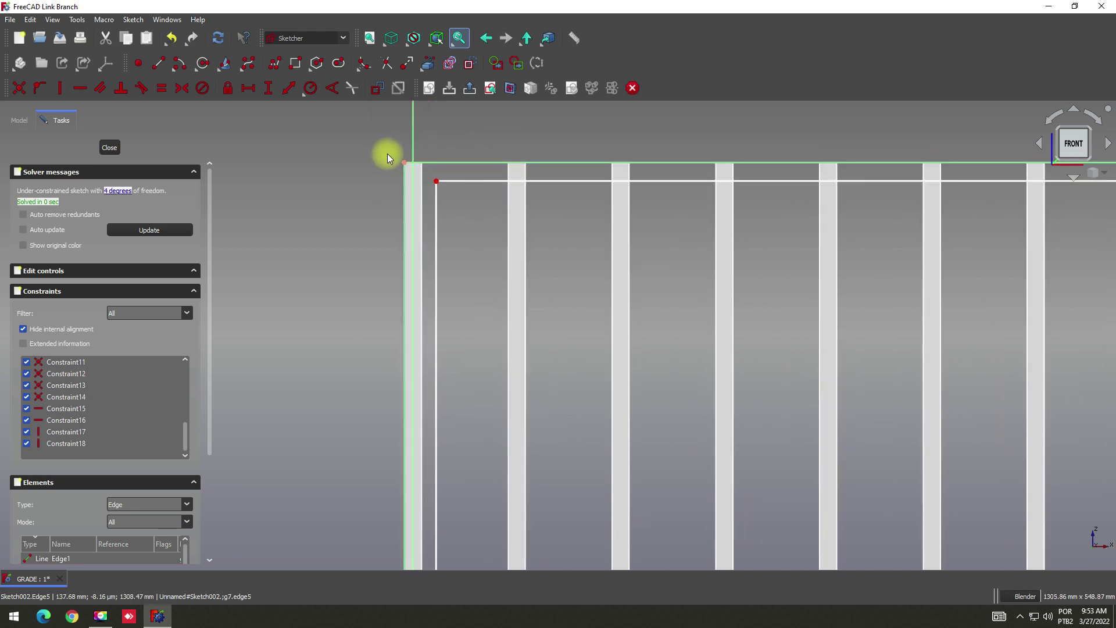
pyautogui.scroll(2, 421, 169)
# Inset the inner top-left vertex 25 mm vertically and 25 mm horizontally from the outer corner
pyautogui.keyDown('ctrl'); pyautogui.click(476, 203); pyautogui.keyUp('ctrl')
pyautogui.click(269, 89)
pyautogui.write('25')
pyautogui.press('Return')
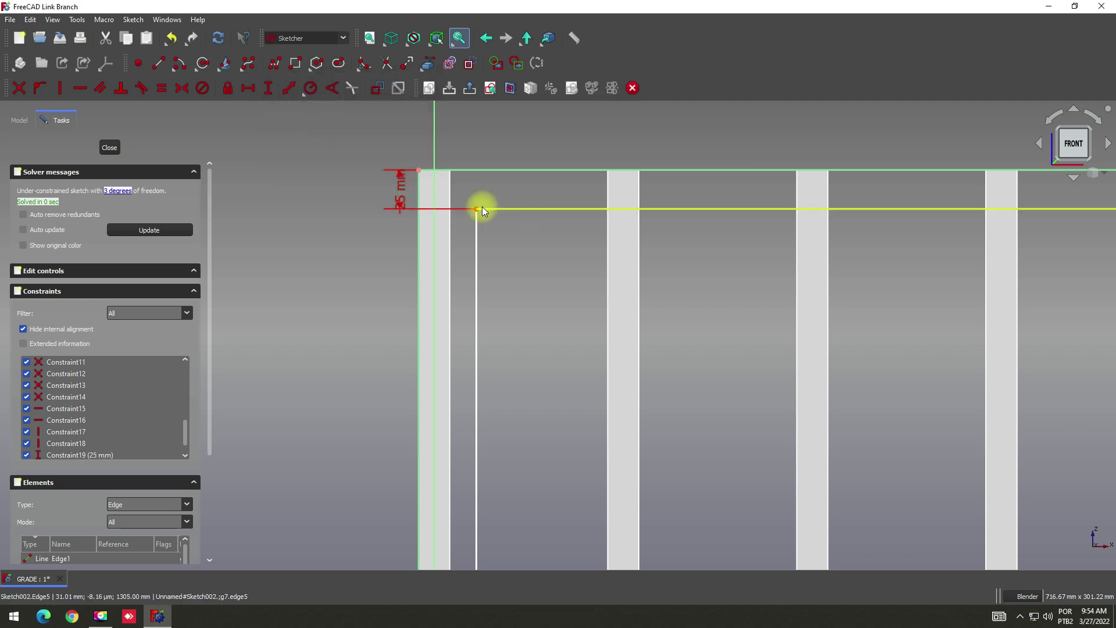
pyautogui.click(477, 208)
pyautogui.keyDown('ctrl'); pyautogui.click(419, 170); pyautogui.keyUp('ctrl')
pyautogui.click(248, 88)
pyautogui.write('25')
pyautogui.press('Return')
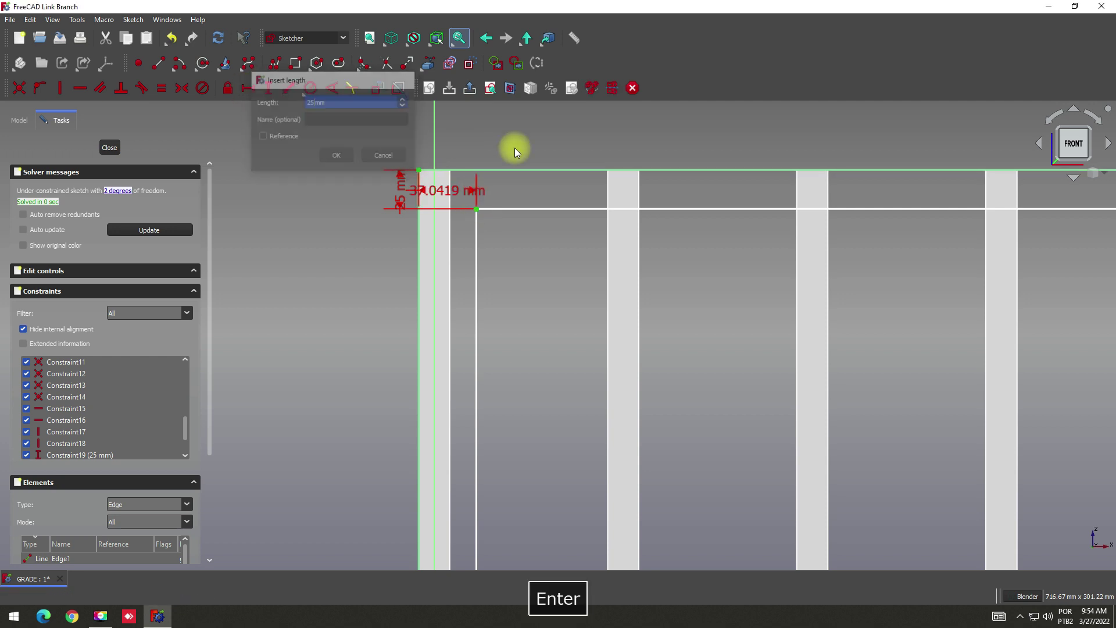
# Add a 25 mm horizontal and a vertical distance at the bottom-right corner, then close the sketch
pyautogui.scroll(-10, 493, 201)
pyautogui.scroll(-4, 601, 298)
pyautogui.scroll(4, 762, 400)
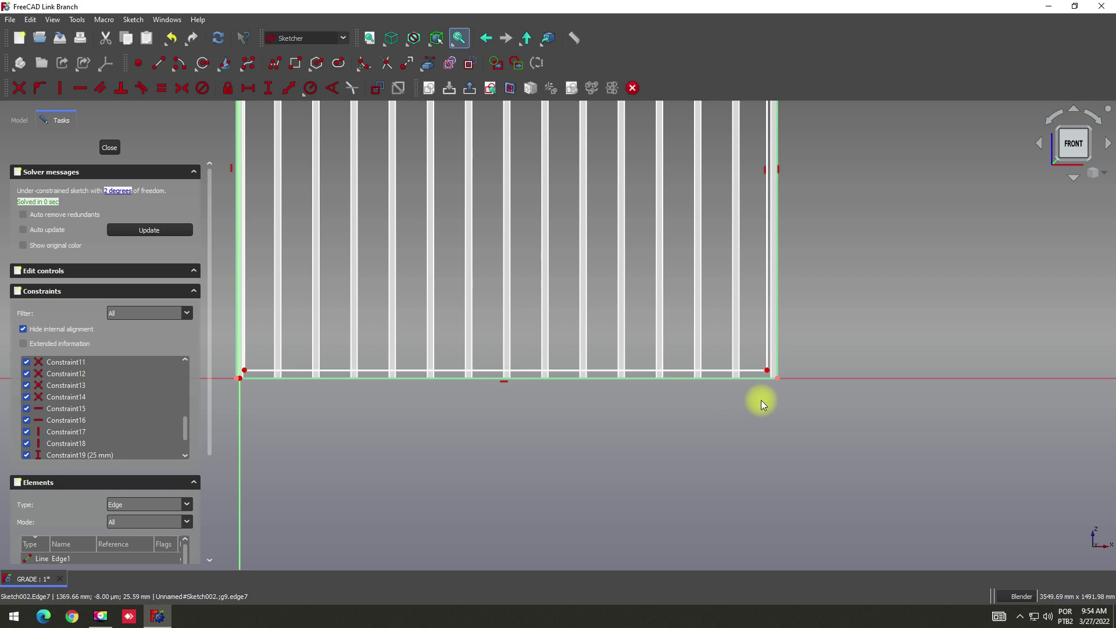
pyautogui.scroll(5, 786, 330)
pyautogui.click(795, 358)
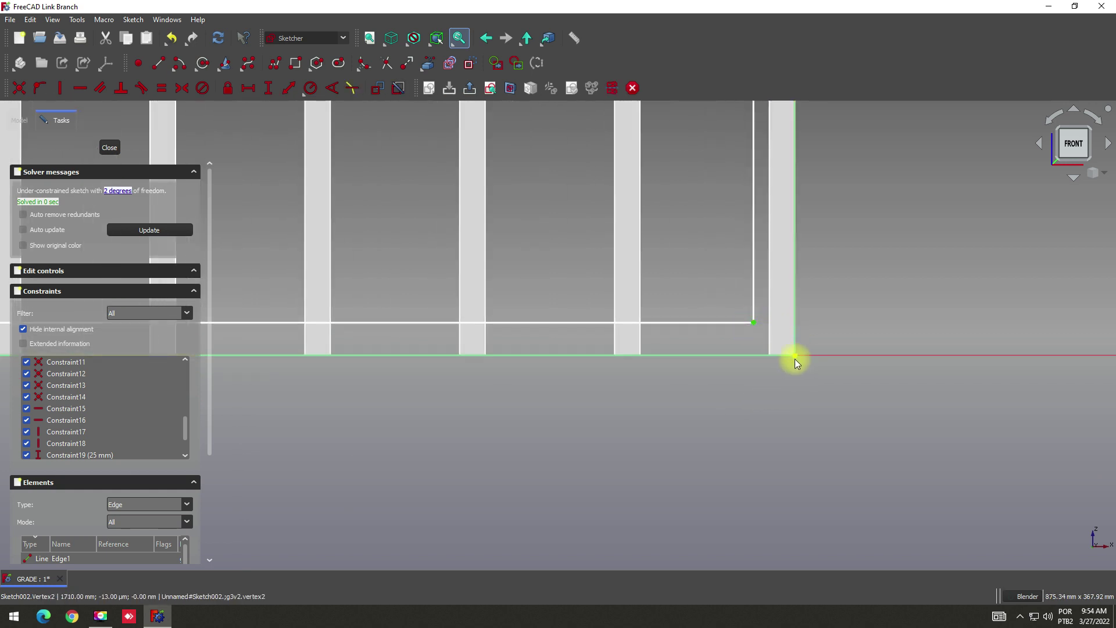
pyautogui.click(249, 93)
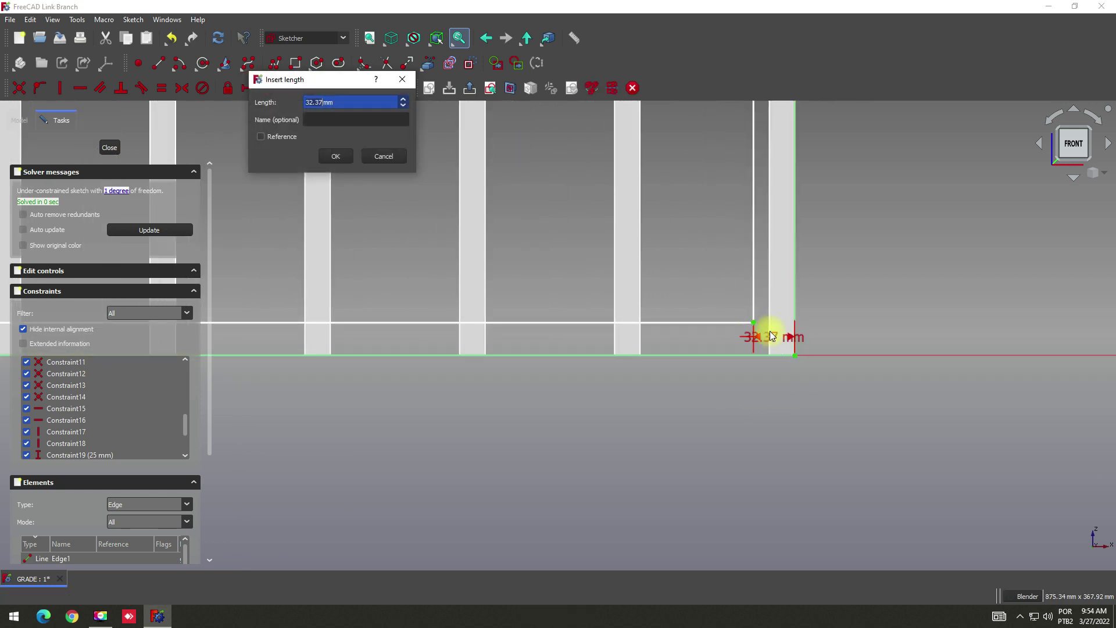
pyautogui.write('25')
pyautogui.press('Return')
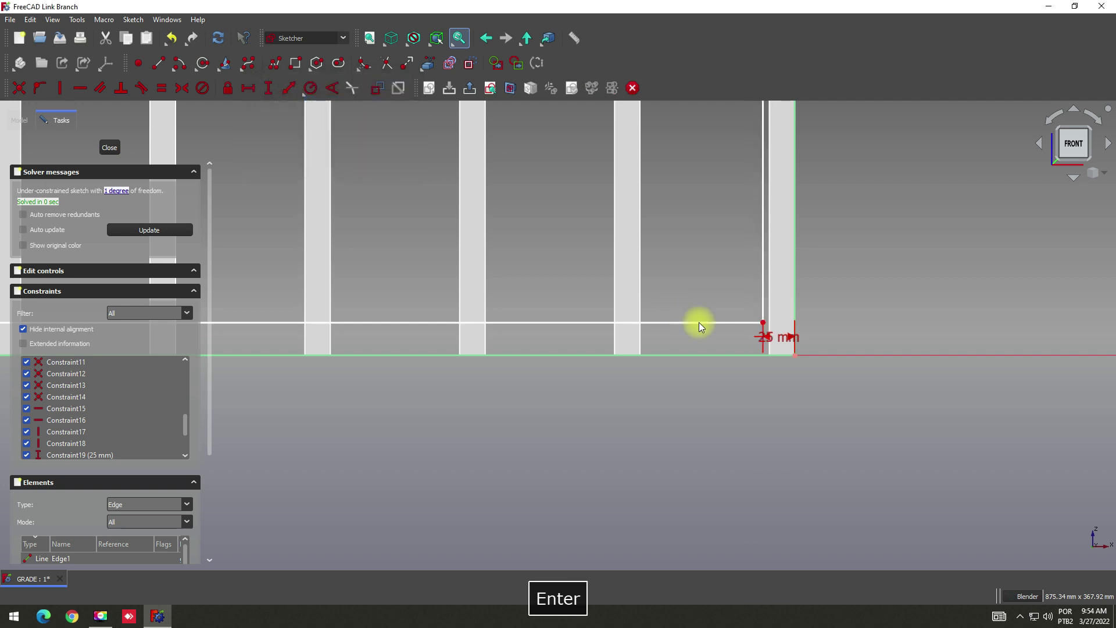
pyautogui.click(765, 322)
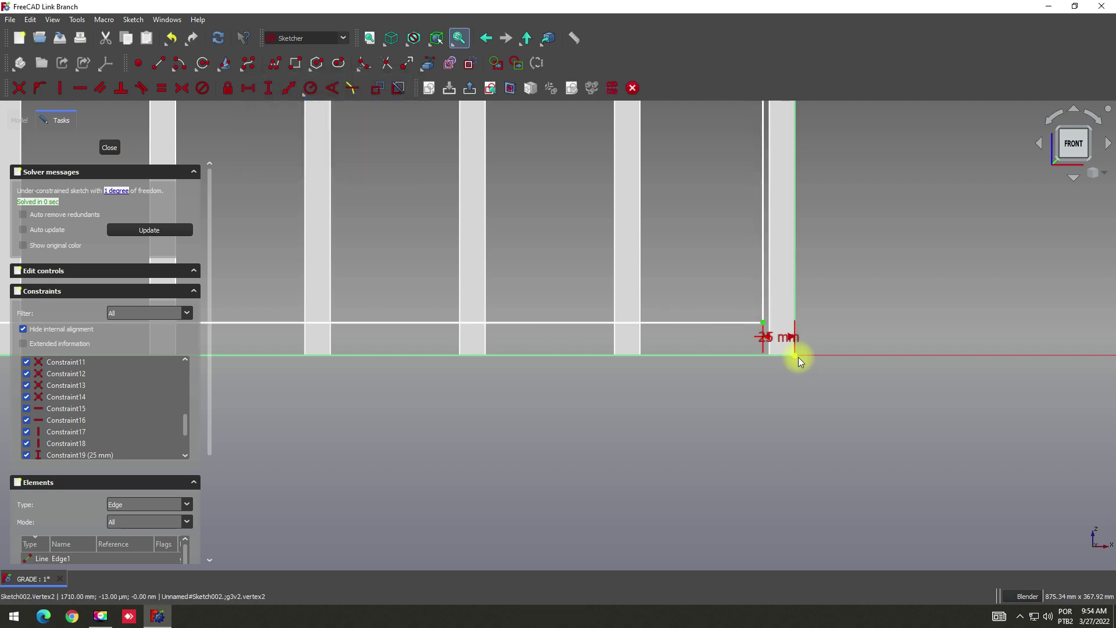
pyautogui.keyDown('ctrl'); pyautogui.click(795, 356); pyautogui.keyUp('ctrl')
pyautogui.click(269, 88)
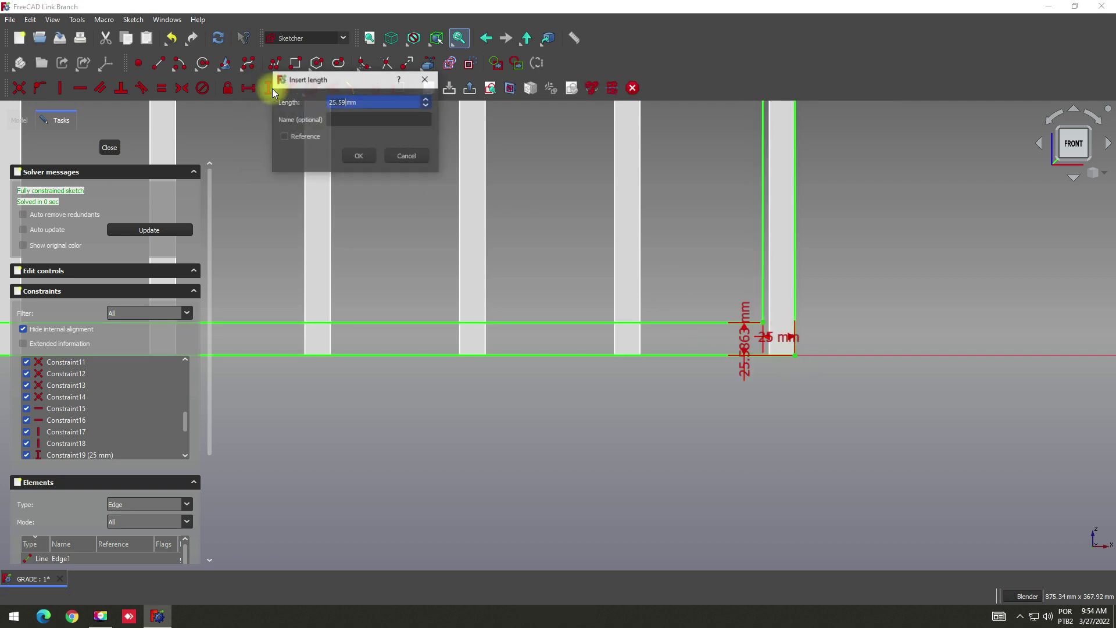
pyautogui.write('2')
pyautogui.press('Return')
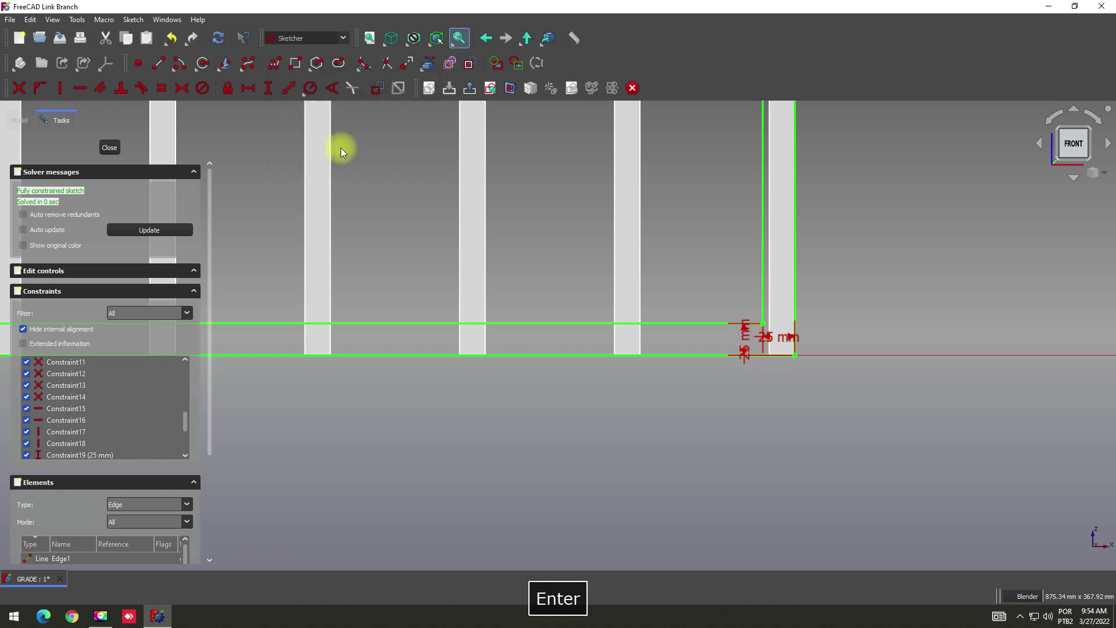
pyautogui.click(108, 145)
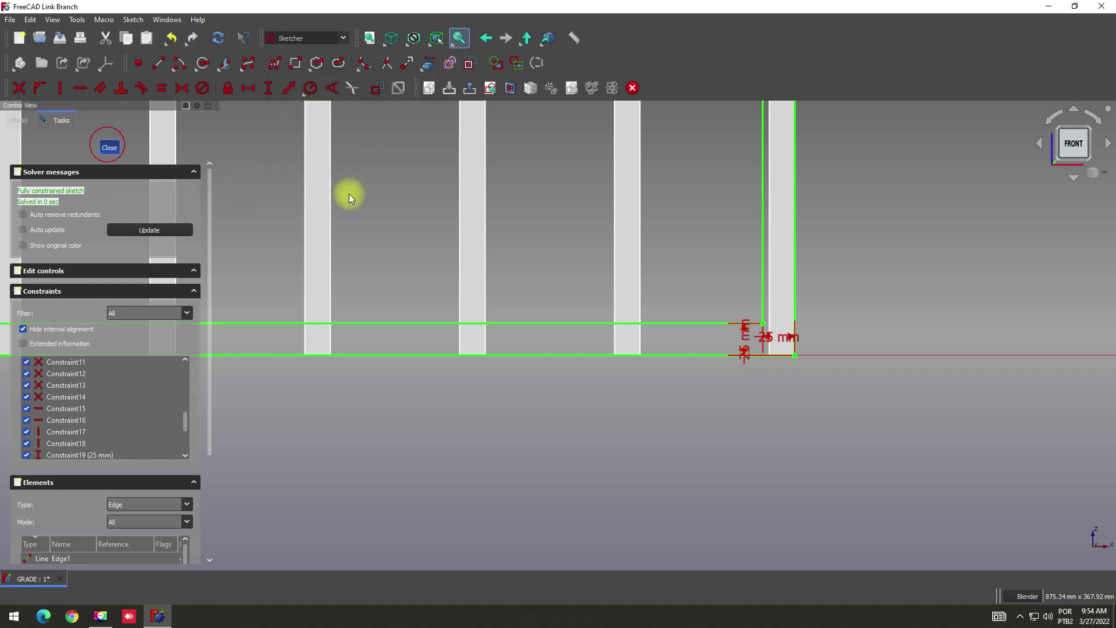
# Save the GRADE document and switch to the Part workbench
pyautogui.scroll(1, 483, 314)
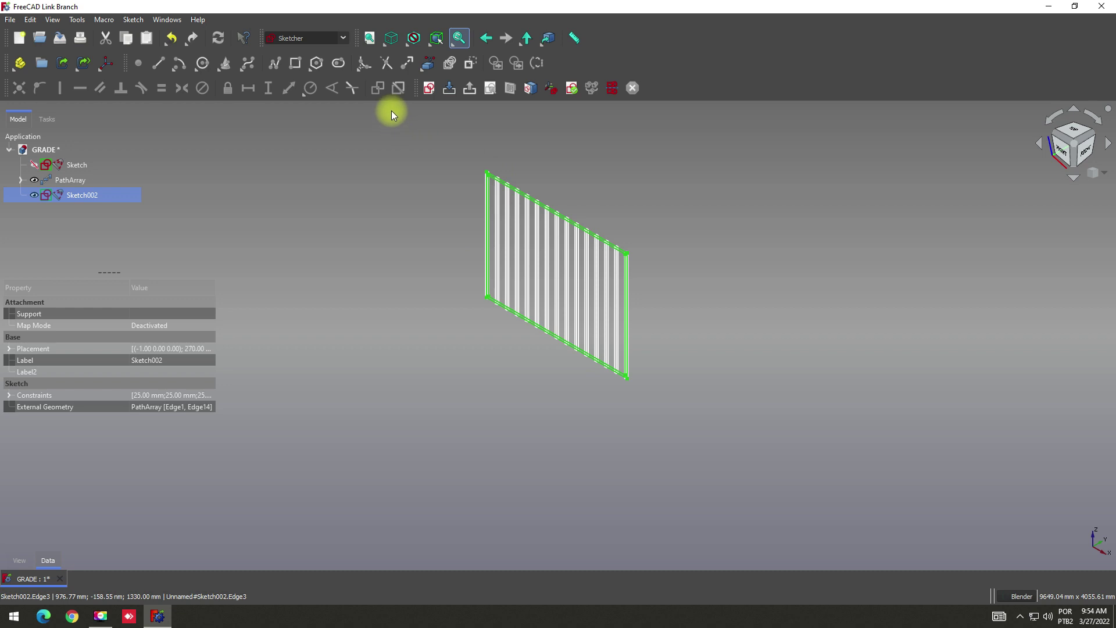
pyautogui.click(59, 38)
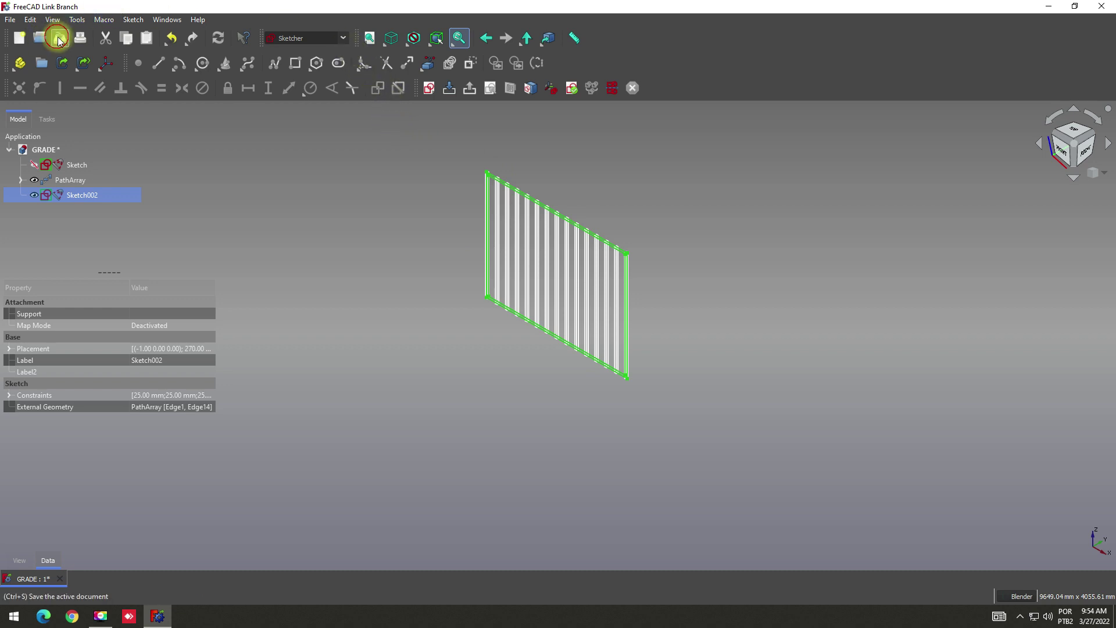
pyautogui.click(343, 38)
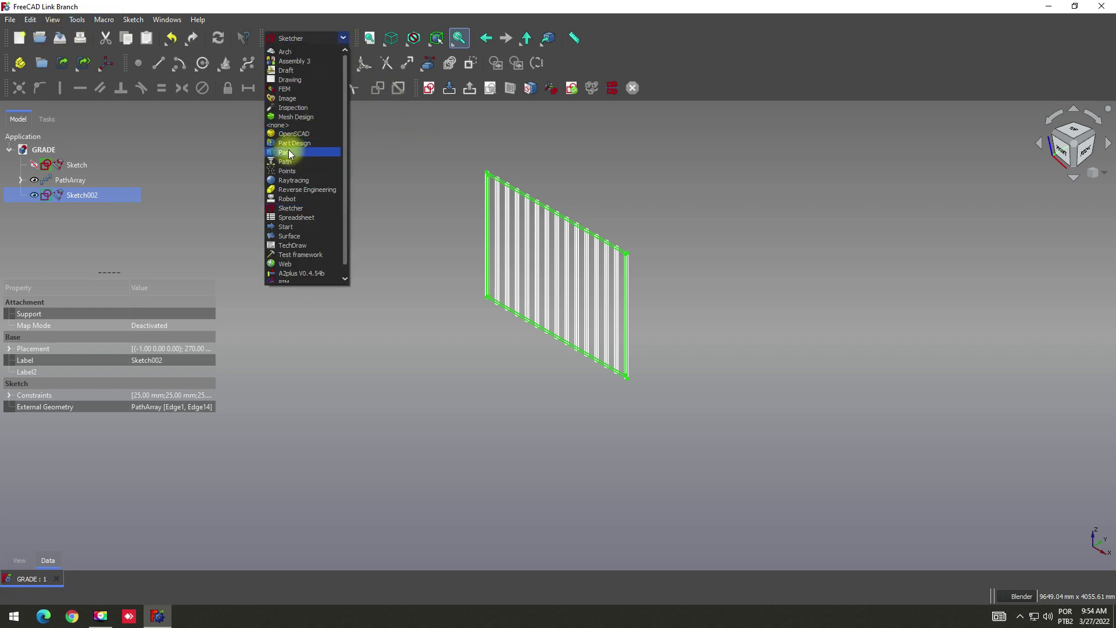
pyautogui.click(285, 153)
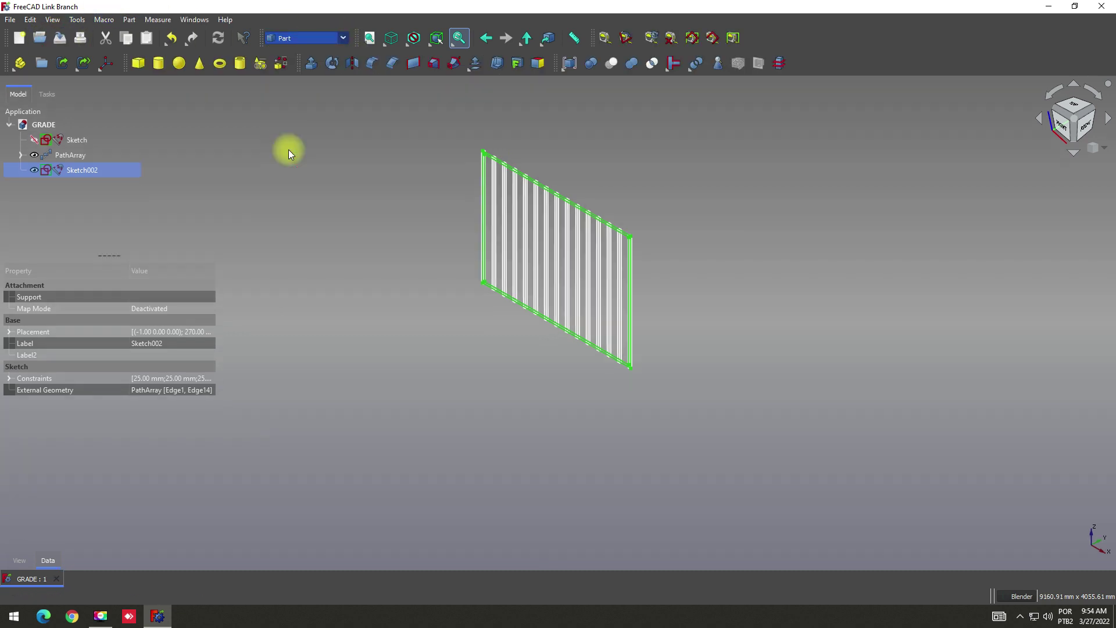
# Extrude Sketch002 symmetrically 25 mm into the Extrude001 frame
pyautogui.click(311, 68)
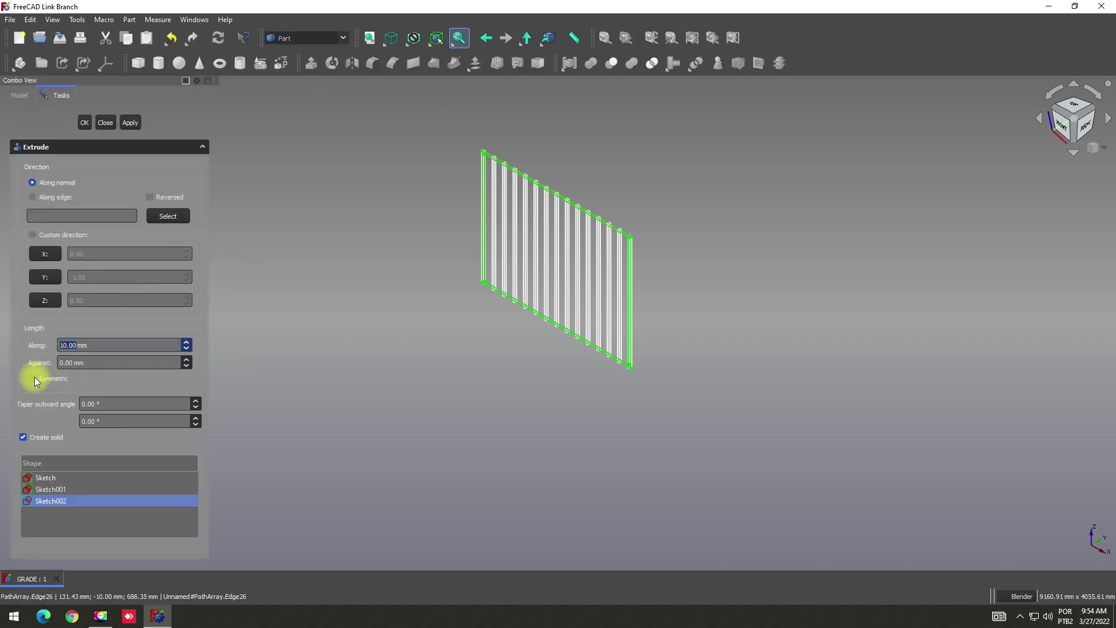
pyautogui.moveTo(96, 345); pyautogui.dragTo(27, 344)
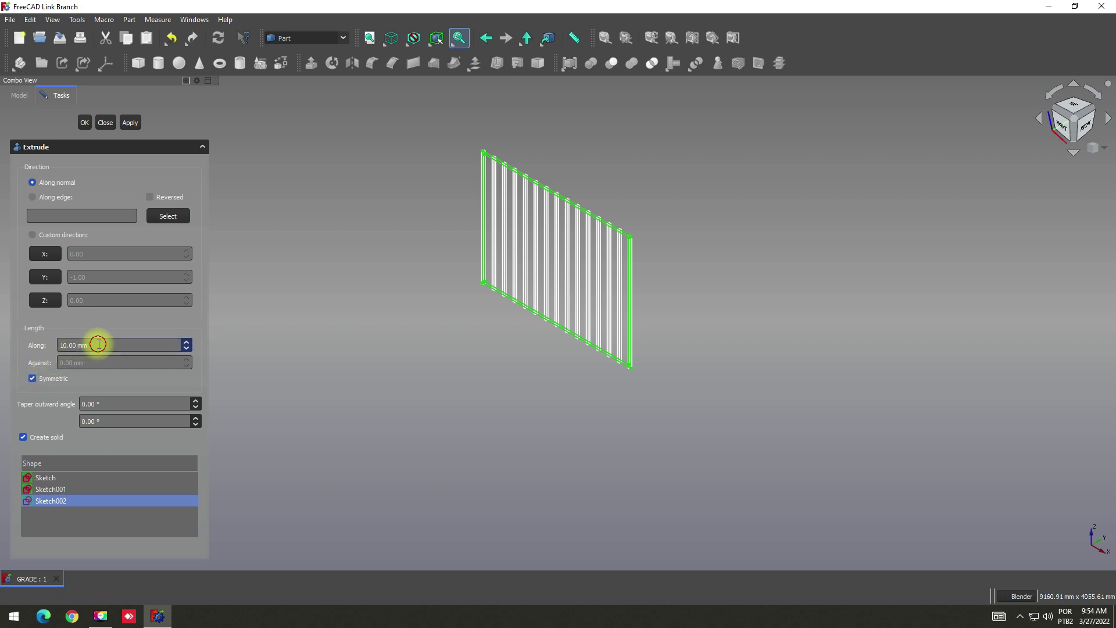
pyautogui.write('25')
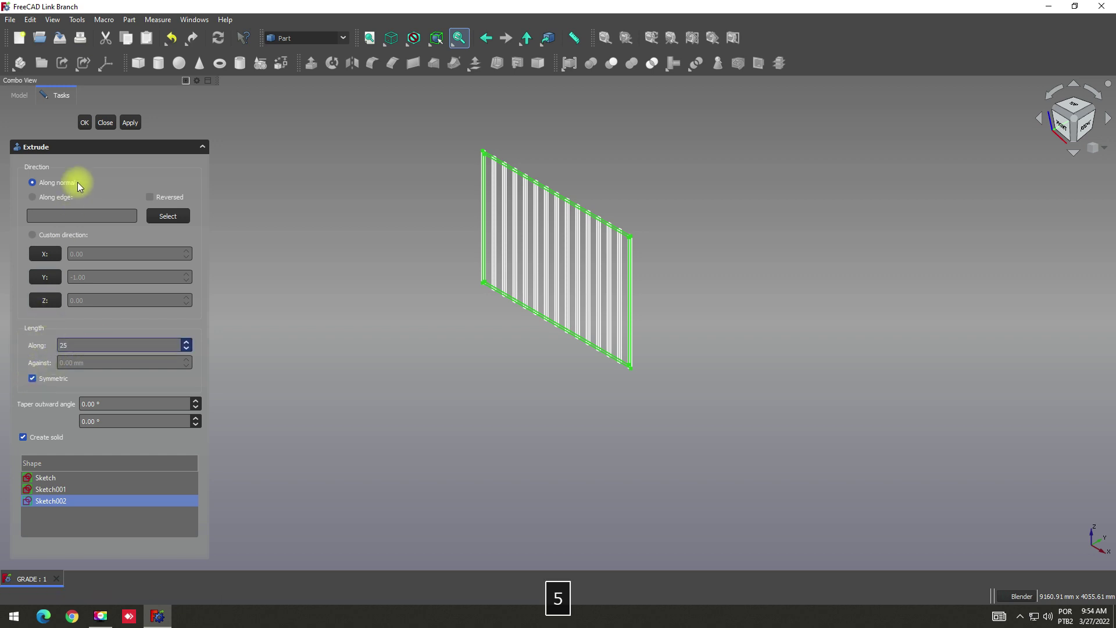
pyautogui.click(85, 123)
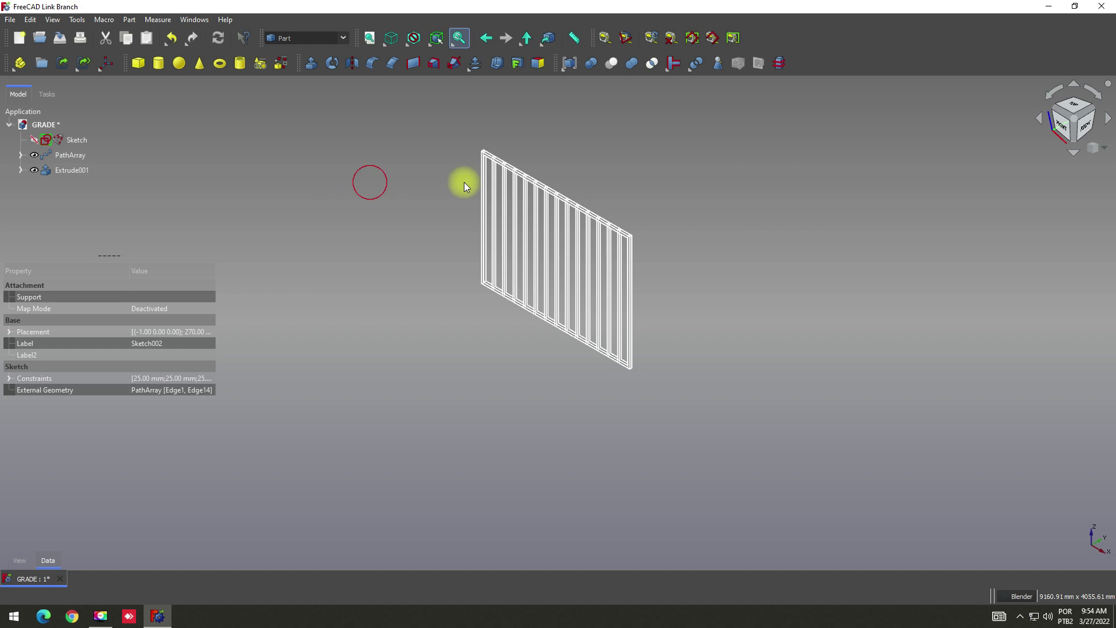
pyautogui.scroll(4, 523, 184)
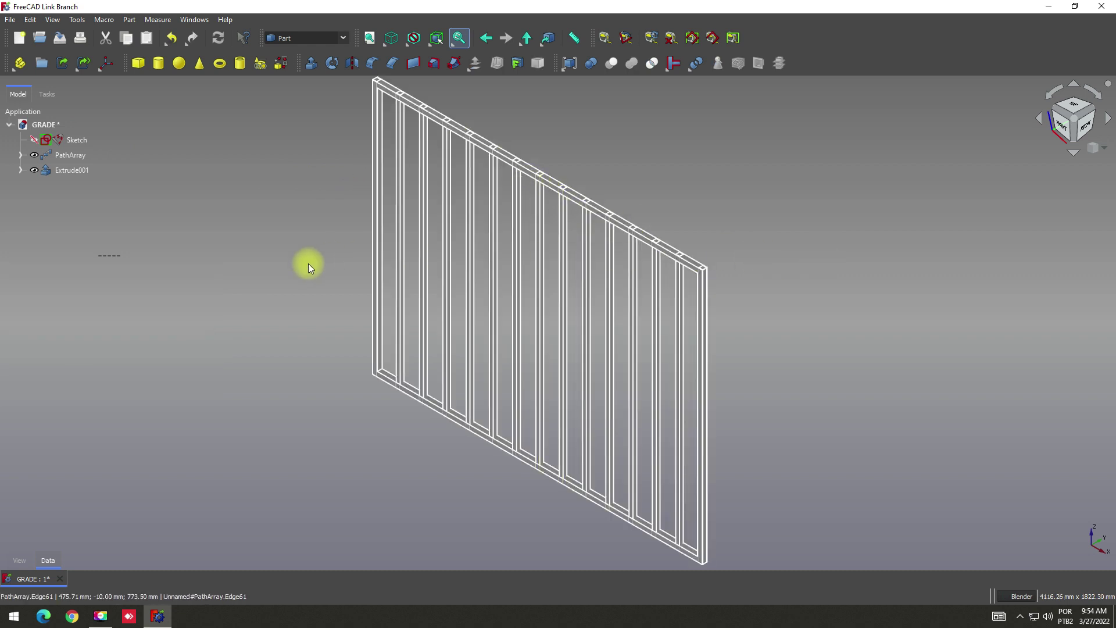
pyautogui.scroll(-1, 797, 285)
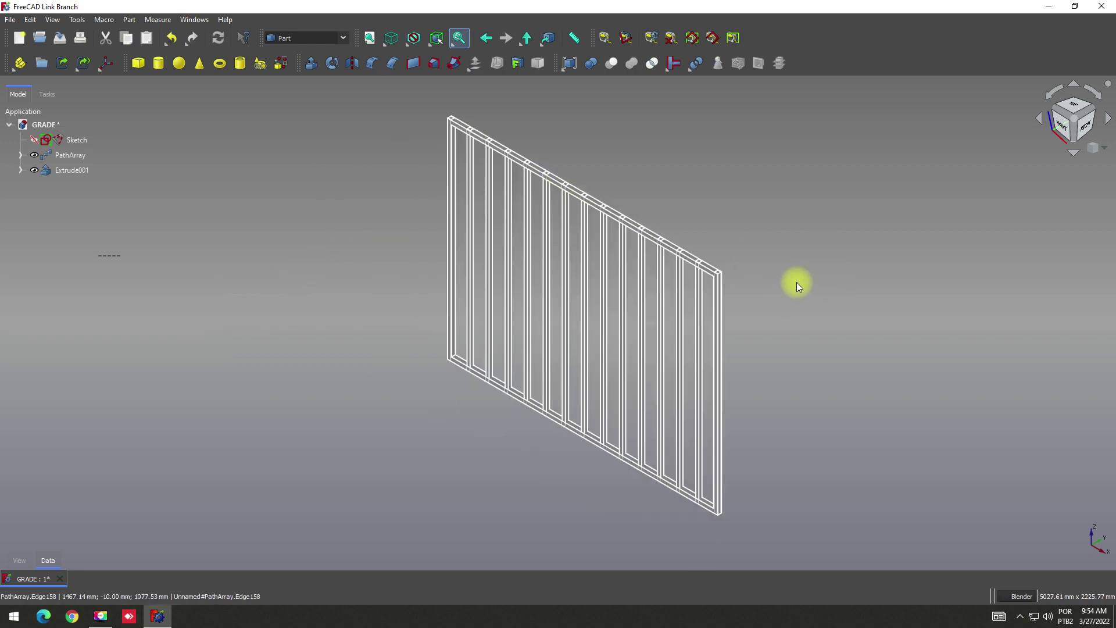
pyautogui.moveTo(162, 200)
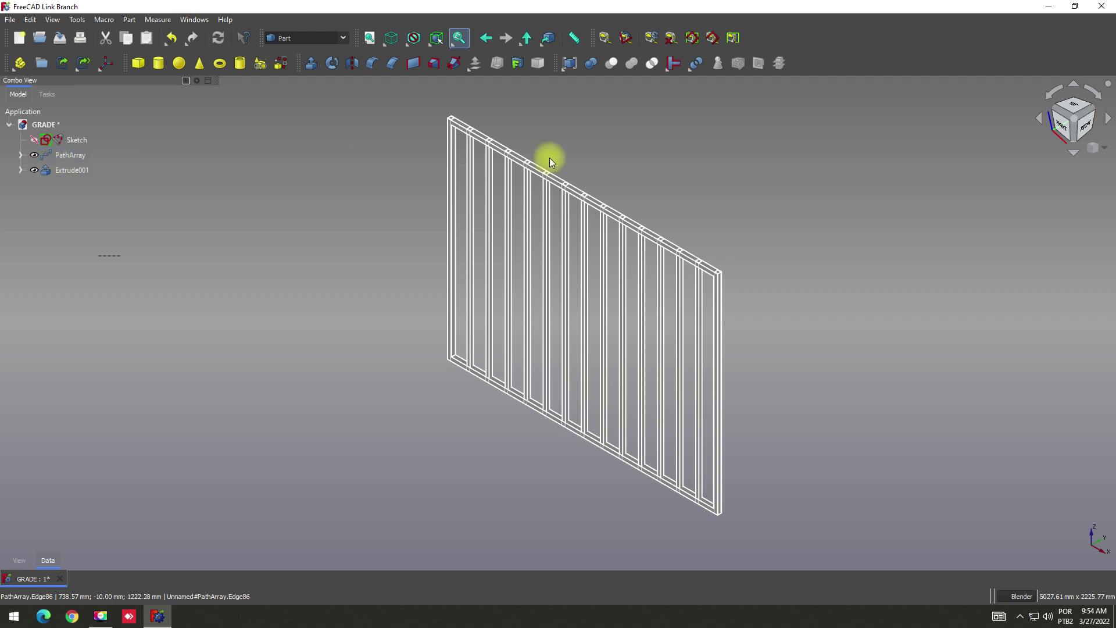
pyautogui.scroll(2, 467, 129)
pyautogui.scroll(3, 486, 144)
pyautogui.scroll(2, 449, 116)
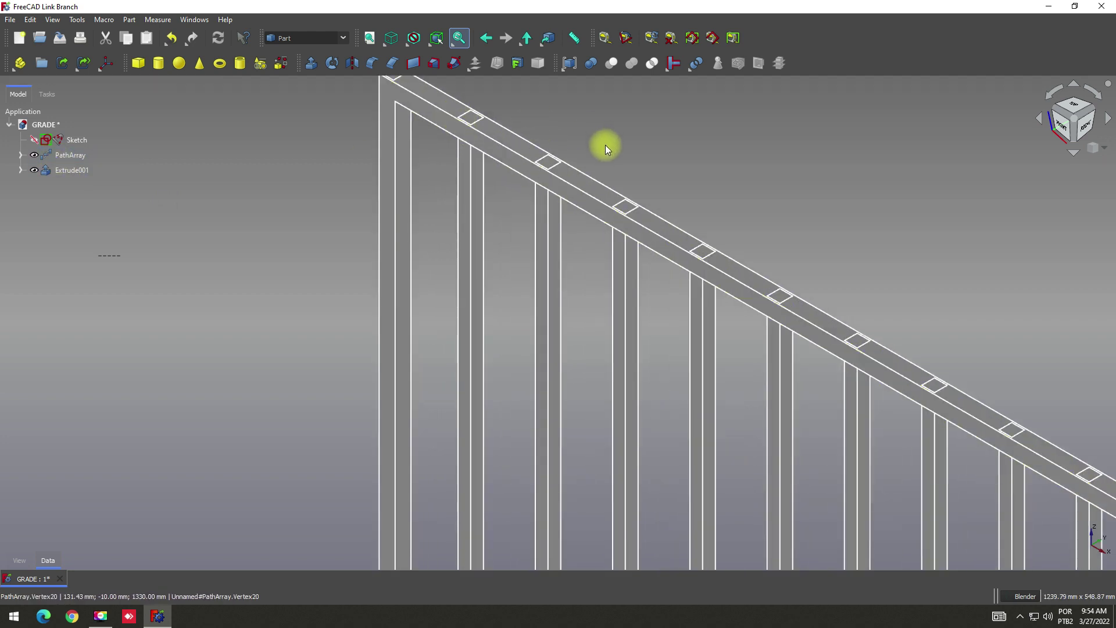
pyautogui.scroll(3, 522, 190)
pyautogui.scroll(-3, 467, 168)
pyautogui.scroll(-2, 419, 125)
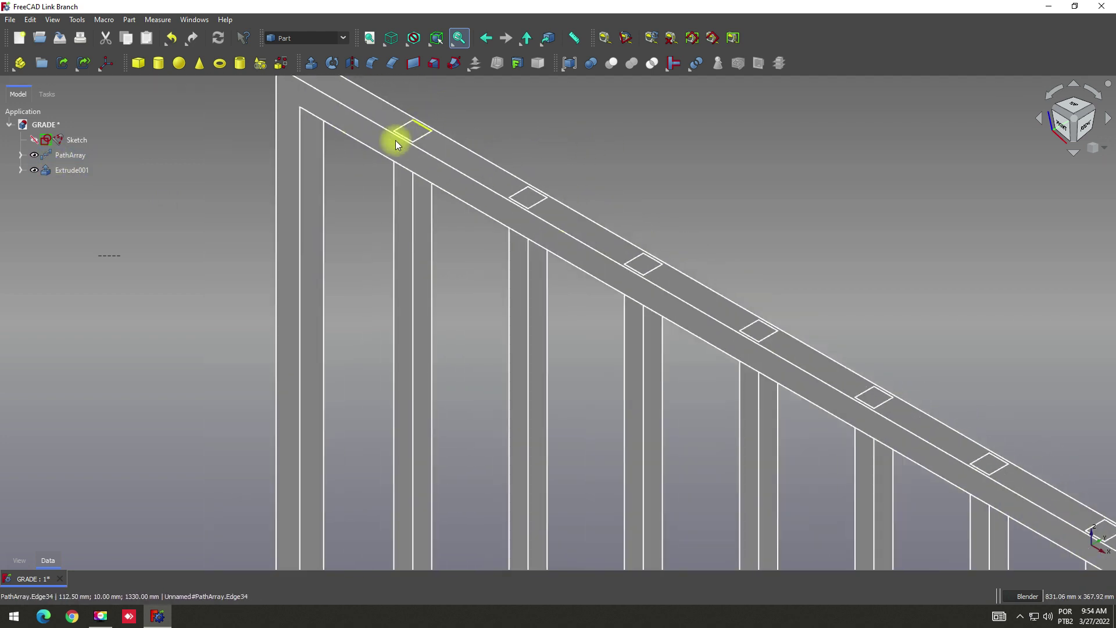
pyautogui.scroll(-3, 413, 192)
pyautogui.scroll(-3, 465, 210)
pyautogui.scroll(-3, 643, 190)
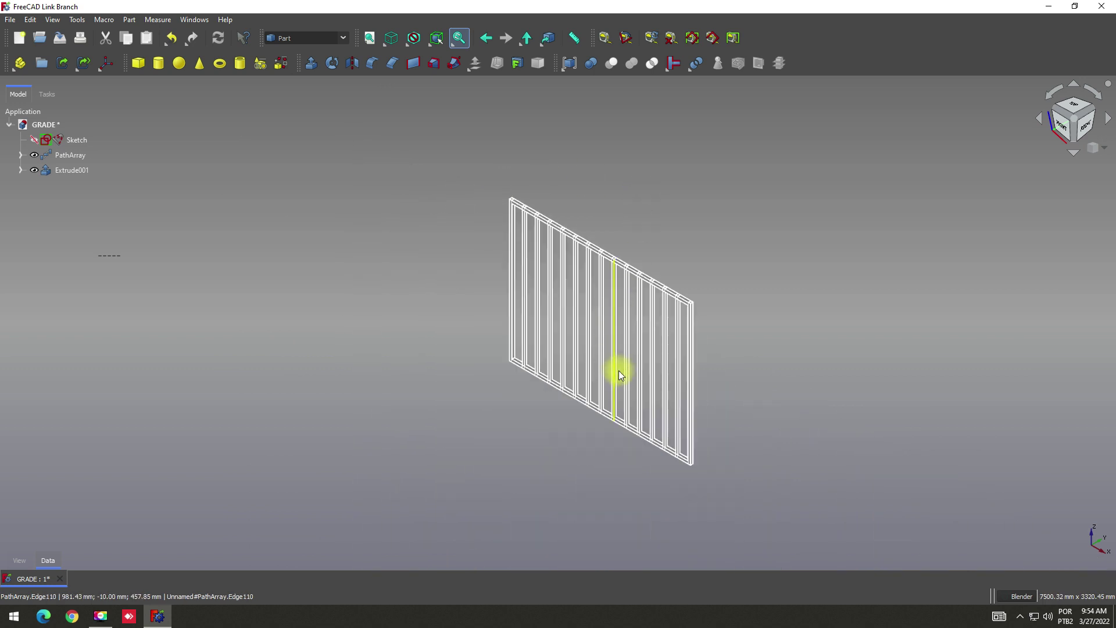
pyautogui.scroll(2, 619, 371)
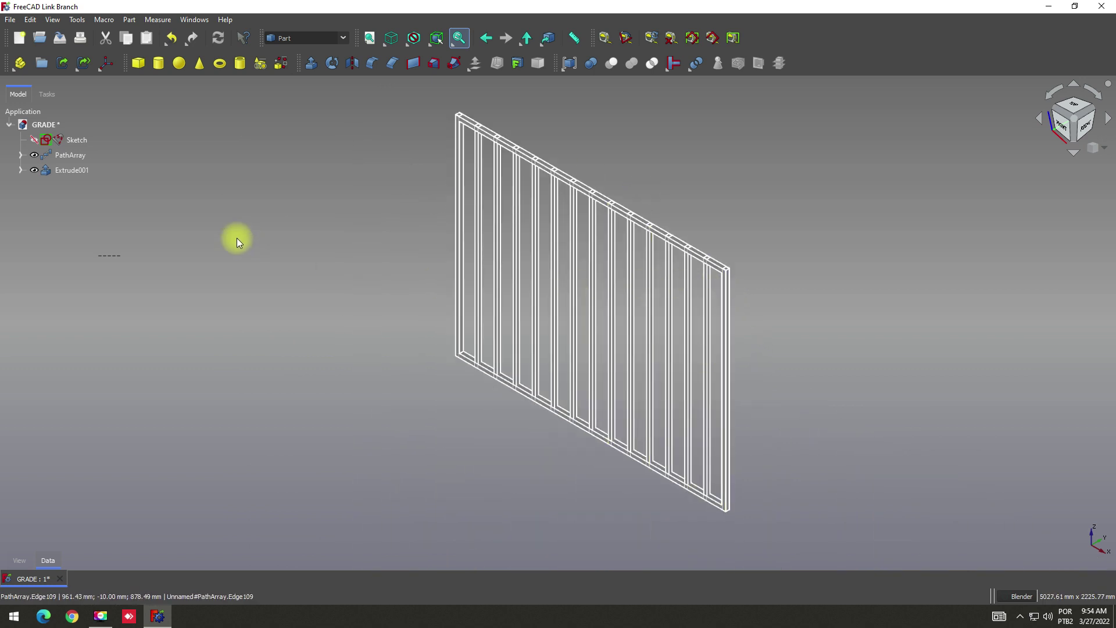
# Union PathArray and Extrude001 into a single Fusion solid
pyautogui.click(59, 156)
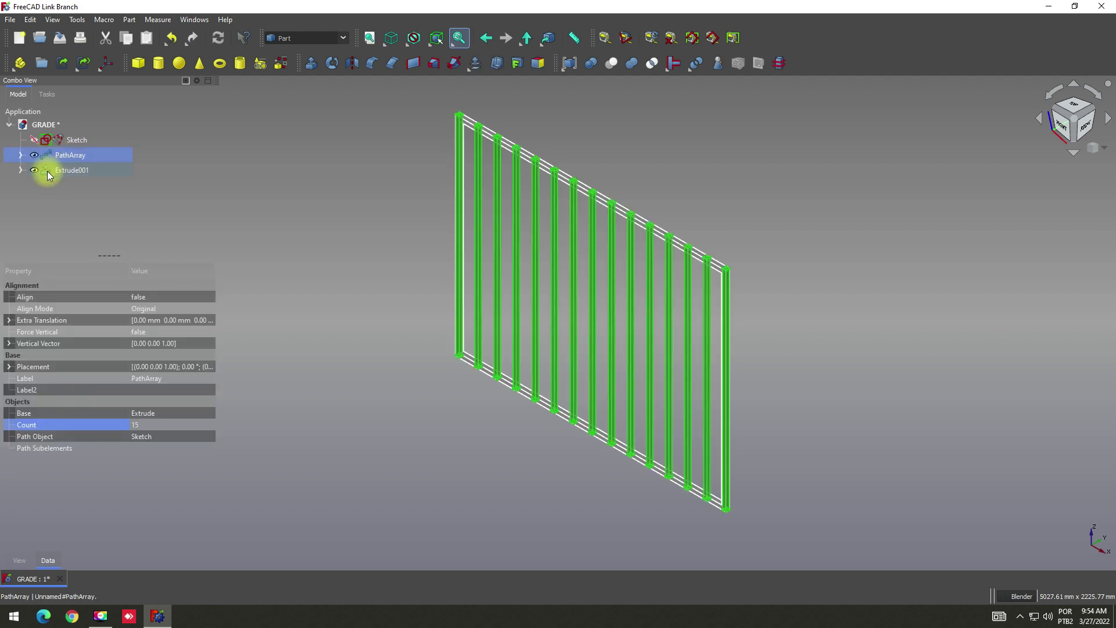
pyautogui.keyDown('ctrl'); pyautogui.click(47, 171); pyautogui.keyUp('ctrl')
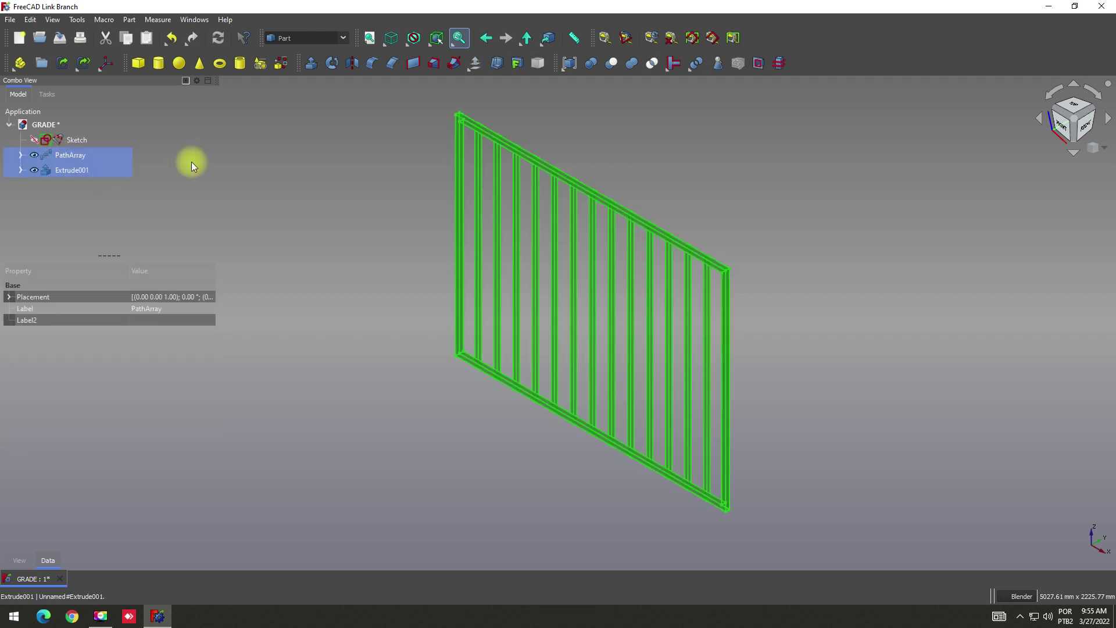
pyautogui.click(633, 64)
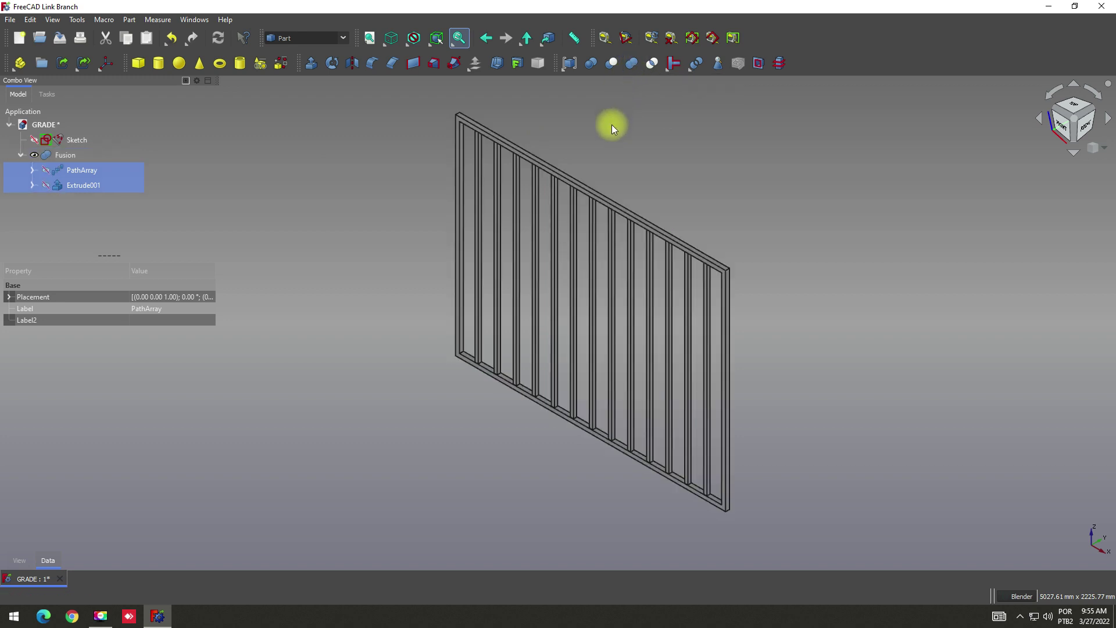
# Inspect the fused railing from the right and front, then save the document
pyautogui.scroll(3, 765, 288)
pyautogui.scroll(-1, 658, 177)
pyautogui.scroll(-1, 672, 486)
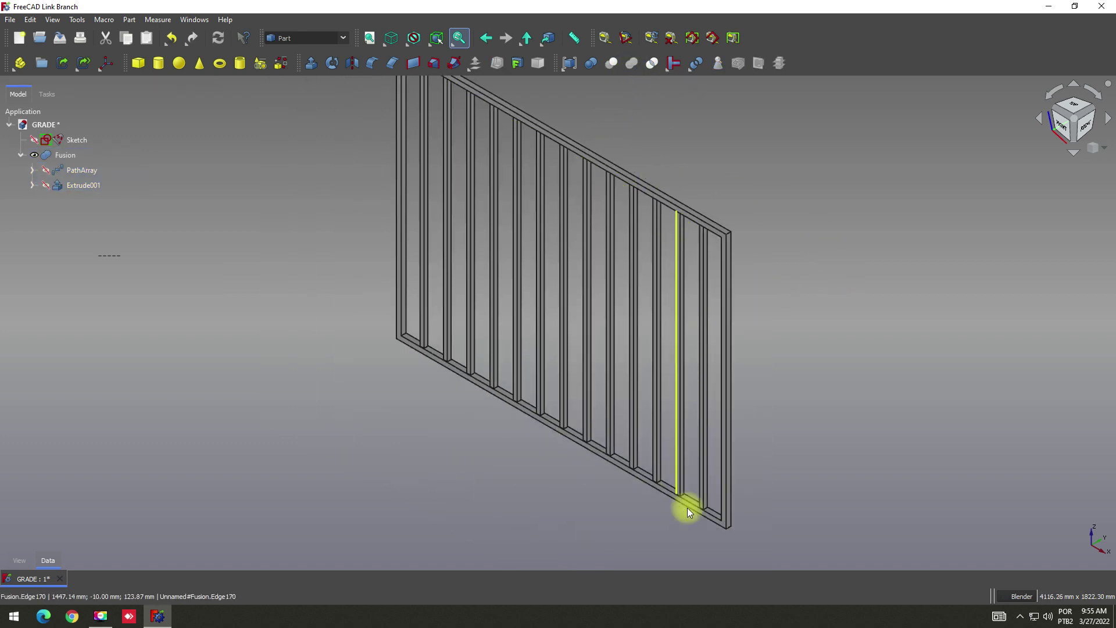
pyautogui.scroll(4, 712, 526)
pyautogui.scroll(-2, 712, 526)
pyautogui.moveTo(781, 399)
pyautogui.mouseDown(button='middle')
pyautogui.moveTo(607, 410)
pyautogui.moveTo(769, 434)
pyautogui.mouseUp(button='middle')
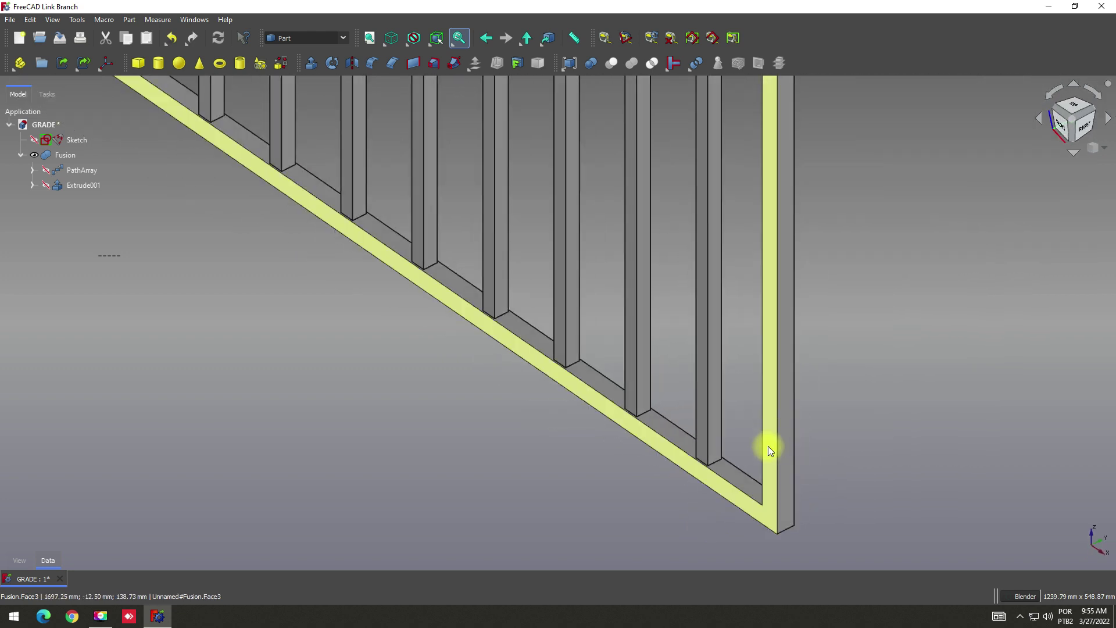
pyautogui.scroll(-4, 770, 434)
pyautogui.moveTo(756, 302); pyautogui.dragTo(817, 302, button='middle')
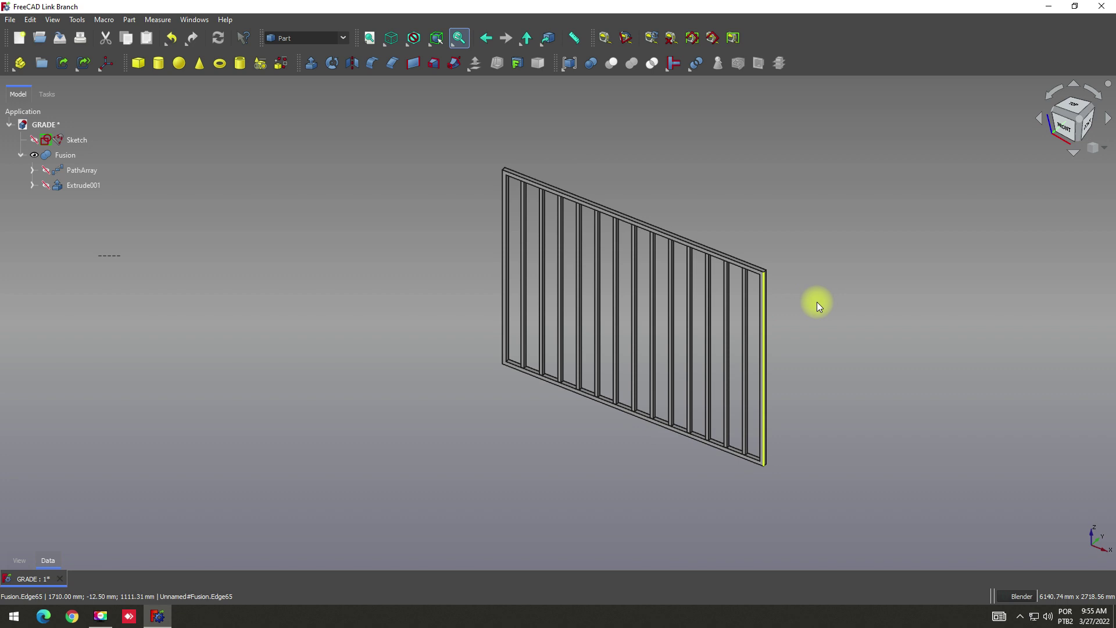
pyautogui.scroll(3, 770, 366)
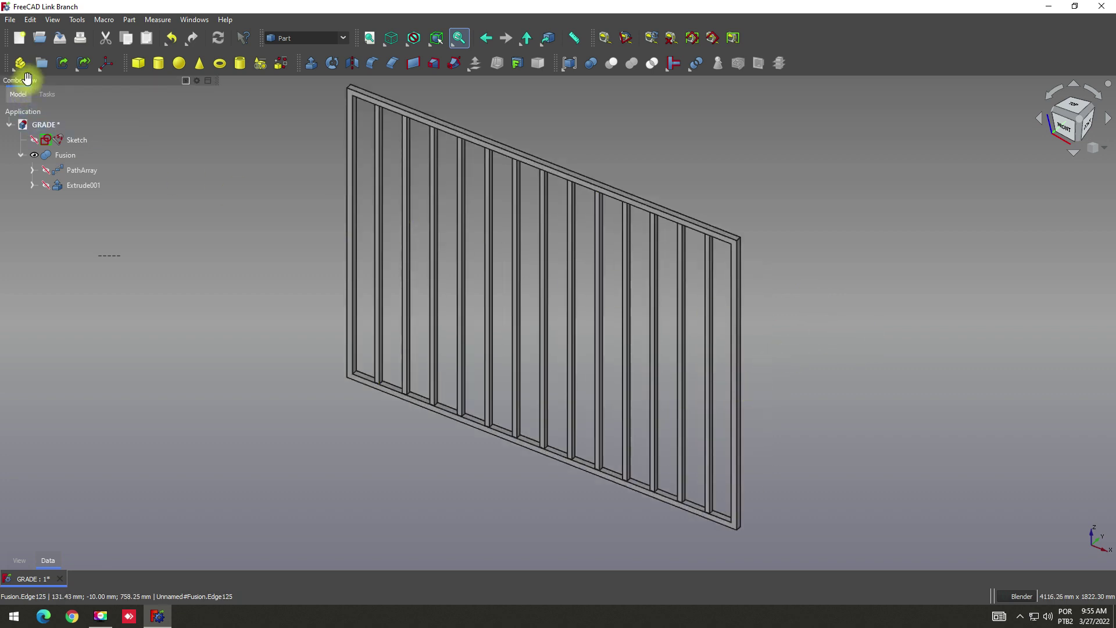
pyautogui.click(60, 37)
# View the railing edge-on and select the frame face at the top-left corner
pyautogui.moveTo(807, 259)
pyautogui.mouseDown(button='middle')
pyautogui.moveTo(650, 260)
pyautogui.moveTo(780, 249)
pyautogui.moveTo(536, 268)
pyautogui.moveTo(671, 281)
pyautogui.moveTo(752, 225)
pyautogui.moveTo(644, 225)
pyautogui.mouseUp(button='middle')
pyautogui.scroll(3, 728, 246)
pyautogui.scroll(-5, 644, 226)
pyautogui.scroll(5, 650, 229)
pyautogui.scroll(2, 622, 218)
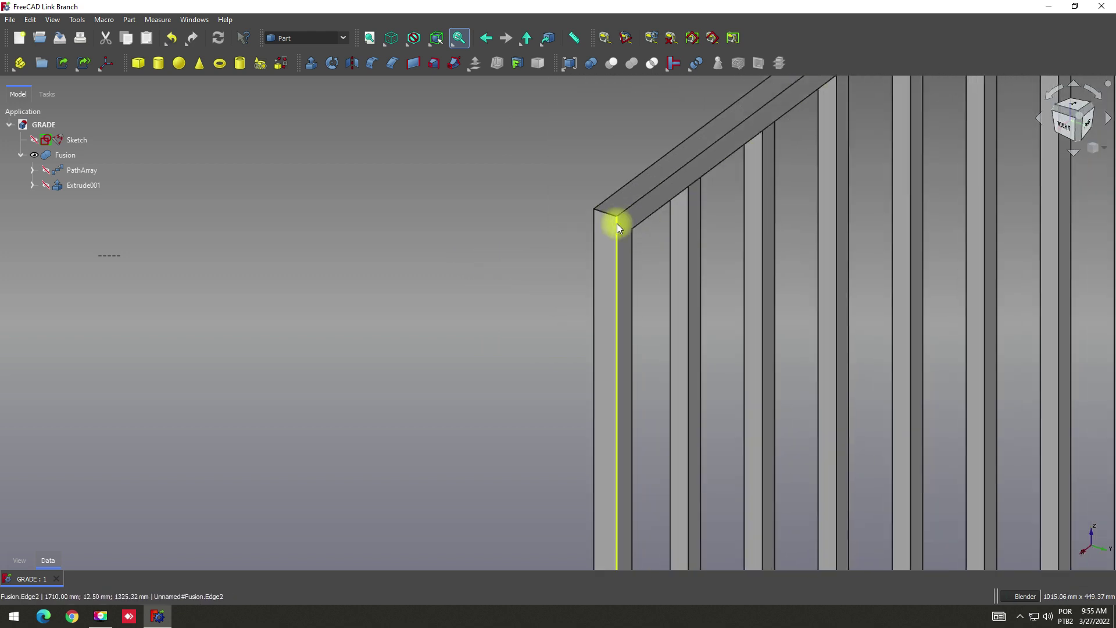
pyautogui.scroll(2, 622, 225)
pyautogui.scroll(-3, 619, 222)
pyautogui.scroll(-4, 626, 224)
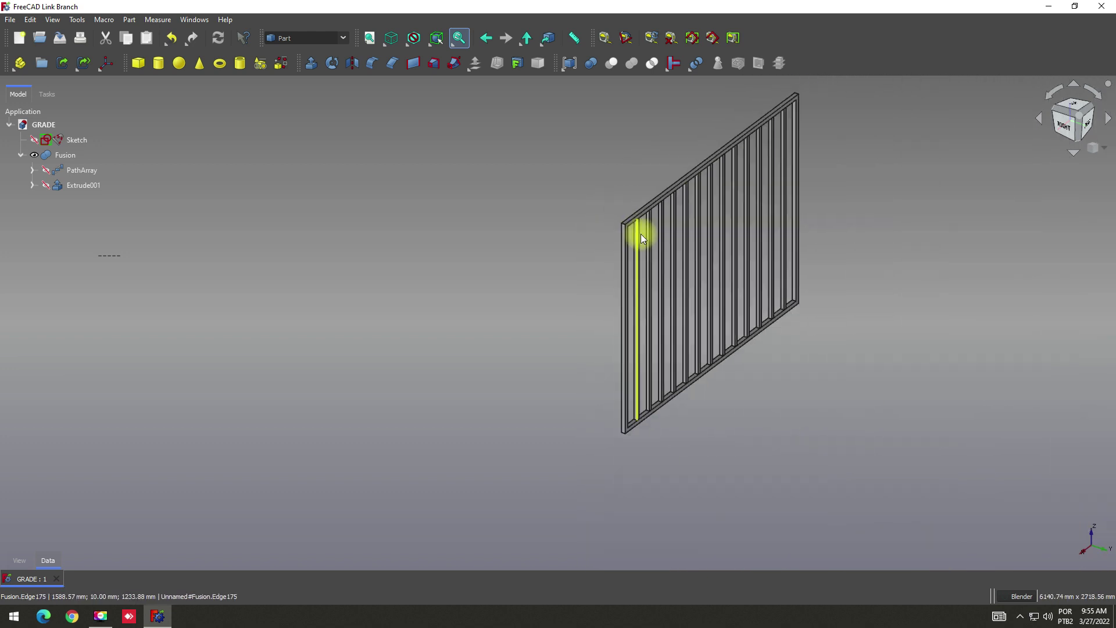
pyautogui.scroll(2, 654, 228)
pyautogui.scroll(3, 654, 224)
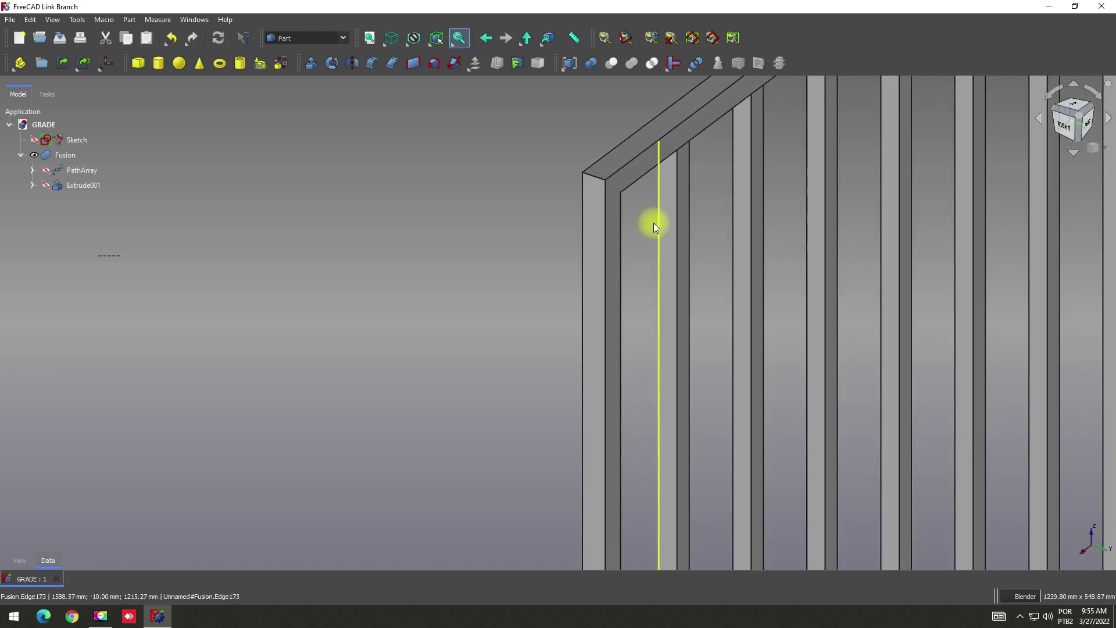
pyautogui.scroll(2, 602, 166)
pyautogui.click(601, 166)
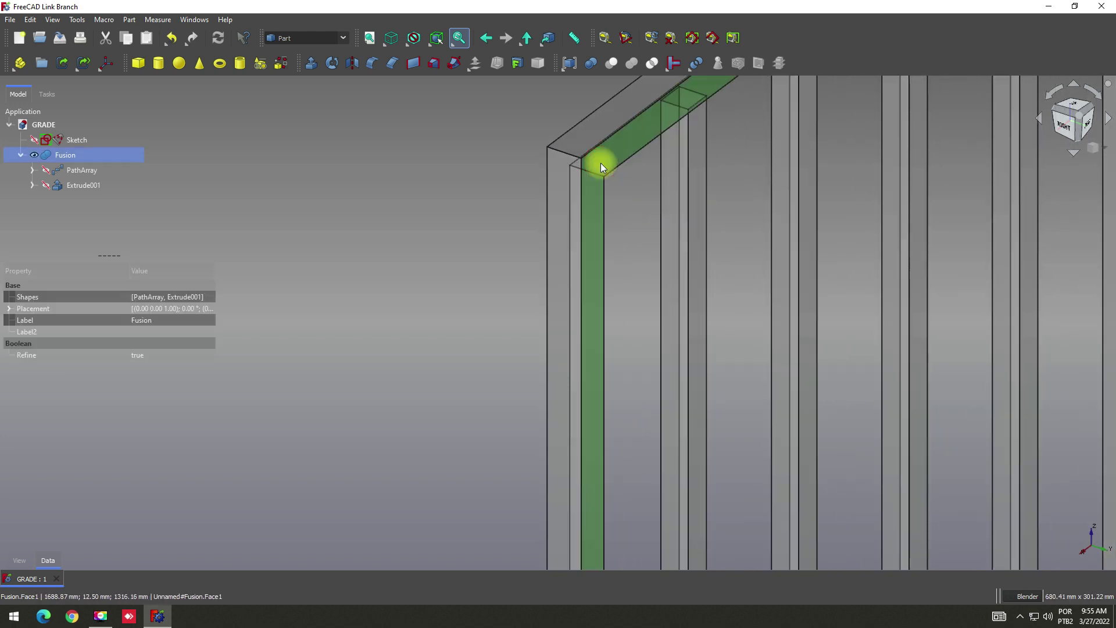
# Switch to the Sketcher workbench and reorient the view of the railing
pyautogui.click(344, 38)
pyautogui.click(309, 209)
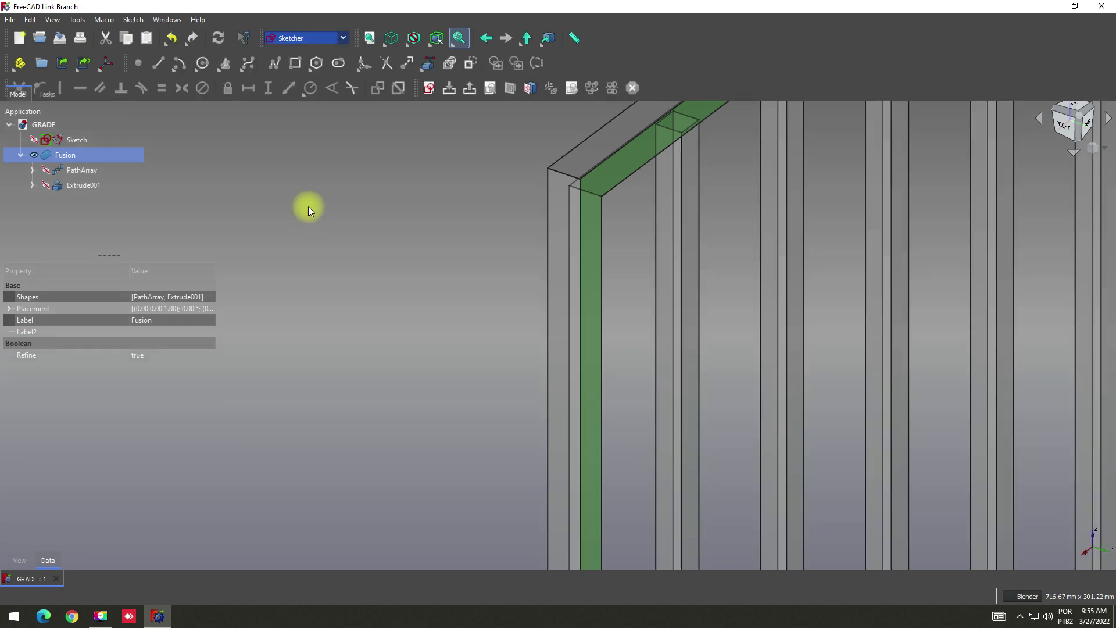
pyautogui.scroll(3, 459, 233)
pyautogui.scroll(-2, 462, 250)
pyautogui.scroll(-8, 462, 270)
pyautogui.moveTo(450, 296)
pyautogui.mouseDown(button='middle')
pyautogui.moveTo(500, 323)
pyautogui.moveTo(461, 336)
pyautogui.moveTo(549, 245)
pyautogui.moveTo(480, 267)
pyautogui.moveTo(366, 200)
pyautogui.moveTo(381, 243)
pyautogui.mouseUp(button='middle')
pyautogui.scroll(3, 479, 266)
pyautogui.scroll(3, 476, 281)
pyautogui.scroll(-3, 466, 260)
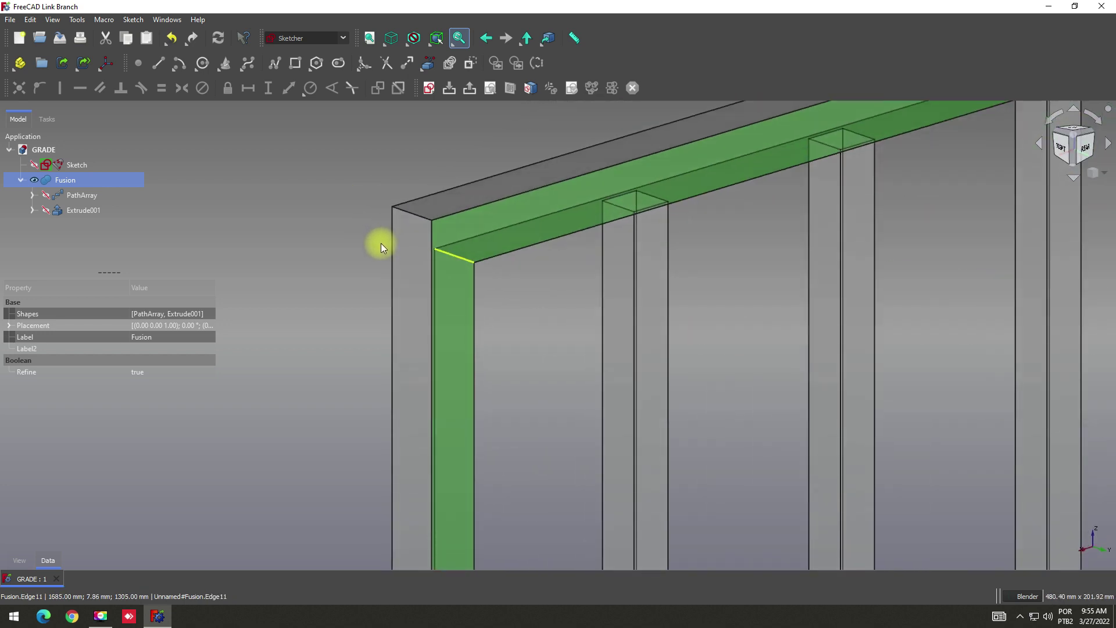
# Create a FlatFace sketch on the selected face, referencing the frame's top edge
pyautogui.click(429, 88)
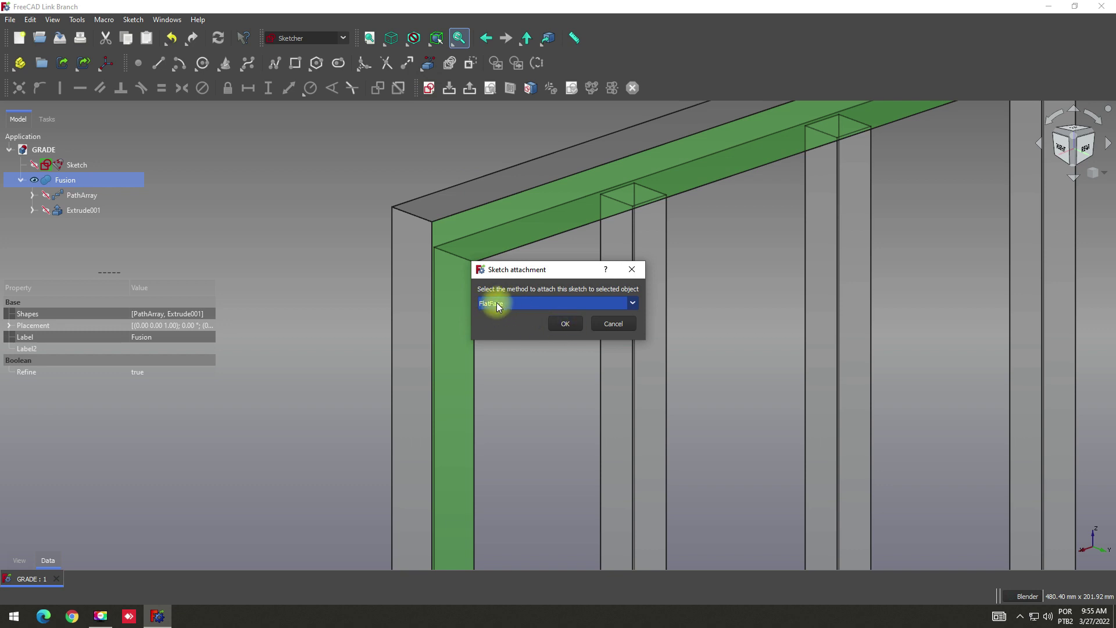
pyautogui.click(563, 325)
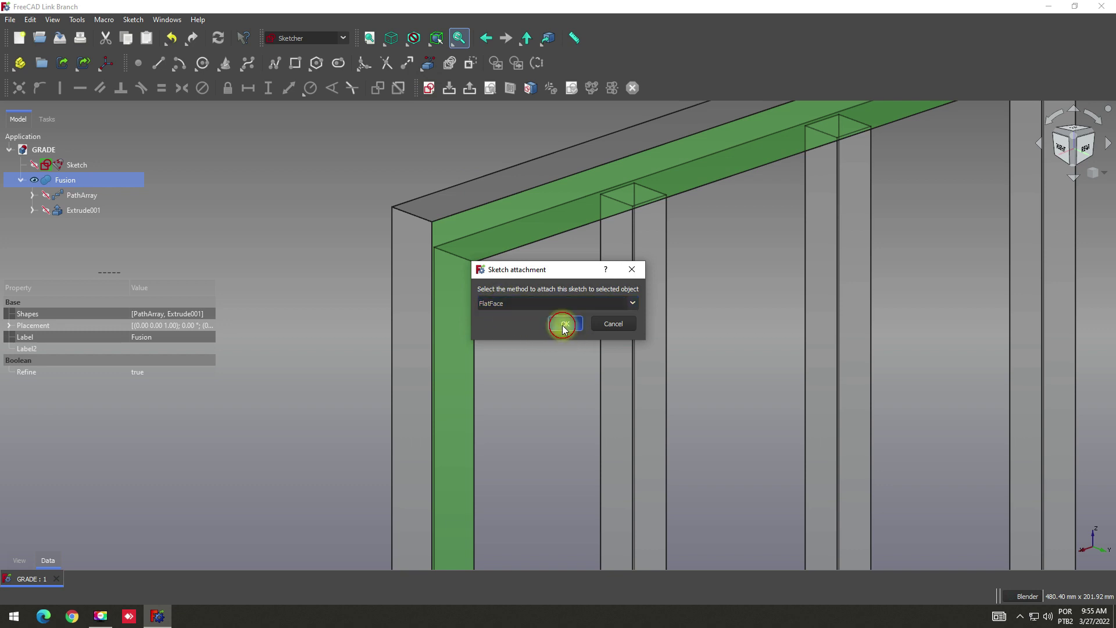
pyautogui.click(428, 63)
pyautogui.click(505, 214)
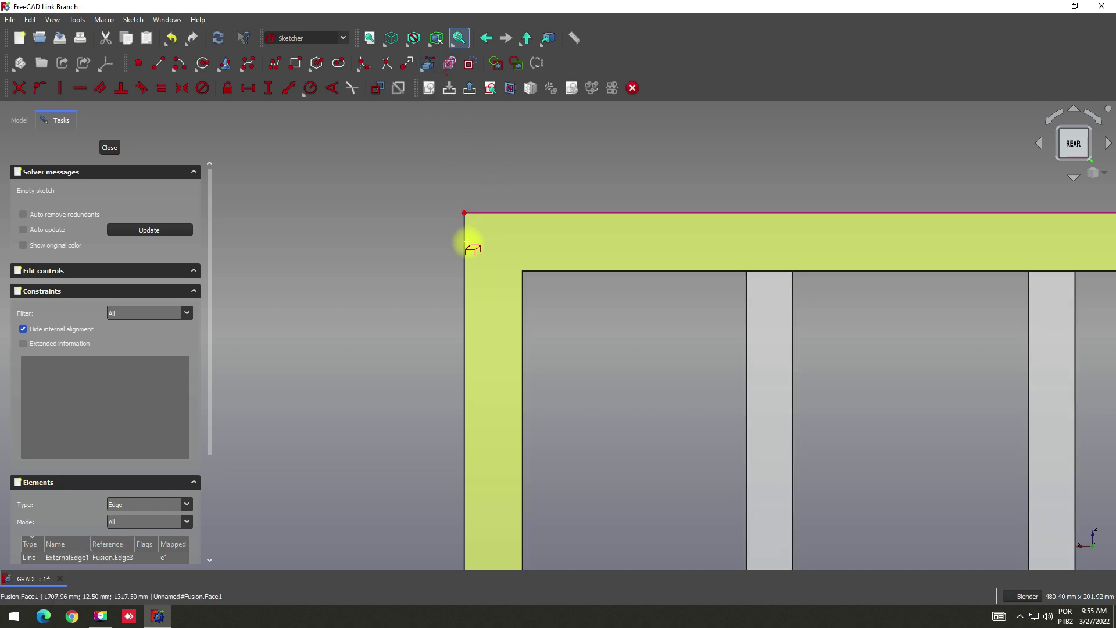
# Link the frame's outer, inner and corner-post edges into Sketch003 as external geometry
pyautogui.click(464, 243)
pyautogui.click(536, 272)
pyautogui.click(522, 291)
pyautogui.scroll(-5, 512, 274)
pyautogui.scroll(-3, 512, 273)
pyautogui.scroll(5, 702, 390)
pyautogui.click(614, 399)
pyautogui.click(627, 398)
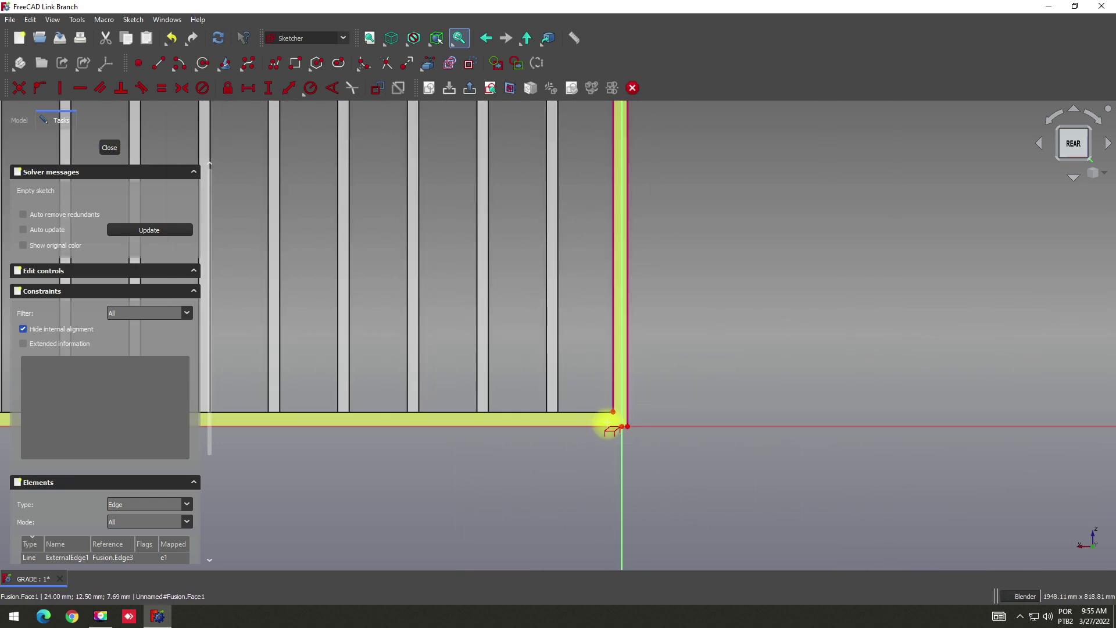
pyautogui.click(607, 428)
pyautogui.scroll(3, 631, 442)
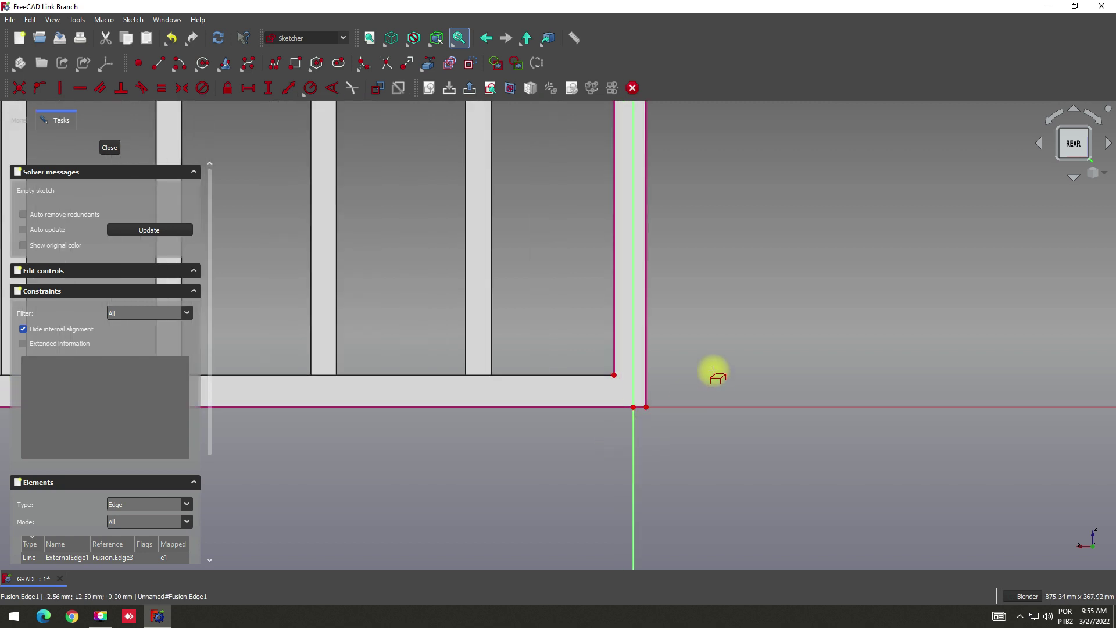
# Draw 25×25 squares at the bottom-right and top-right frame corners
pyautogui.click(295, 63)
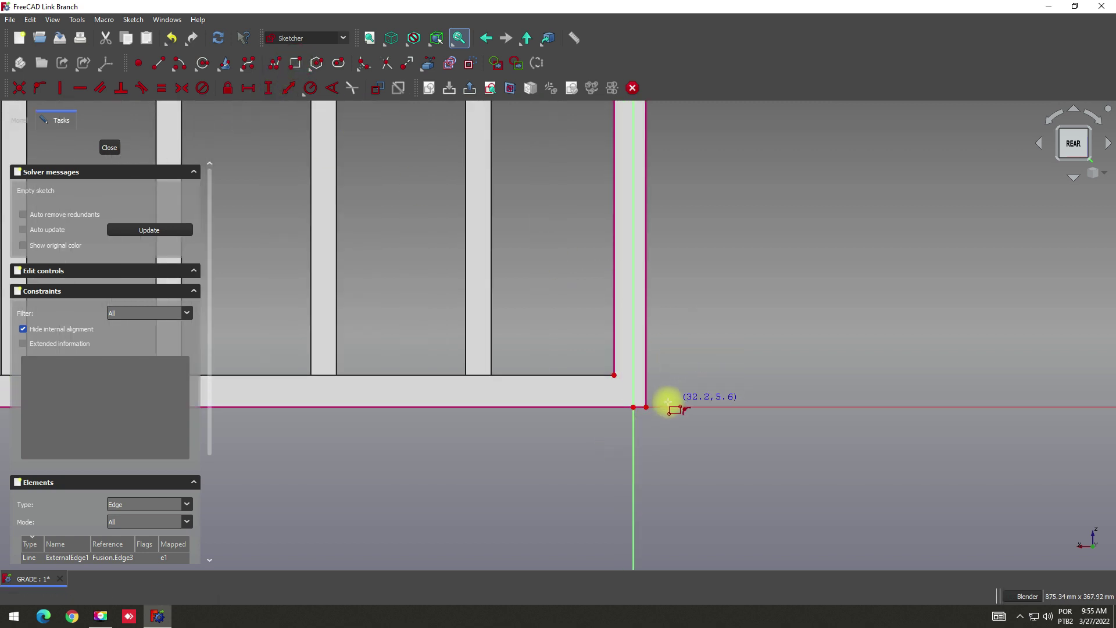
pyautogui.click(646, 407)
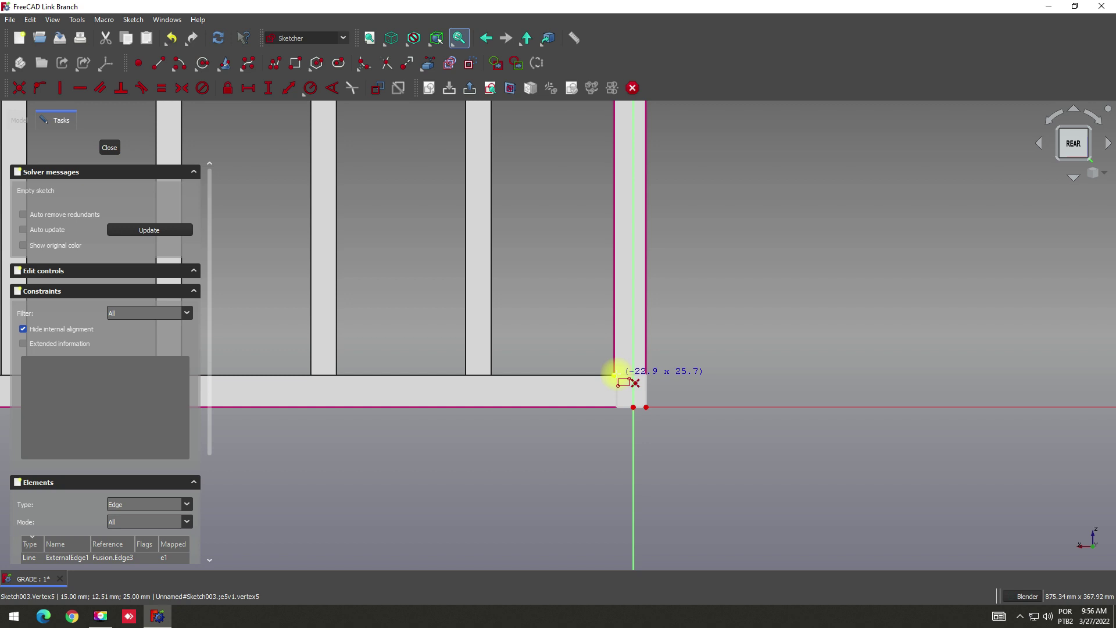
pyautogui.click(615, 376)
pyautogui.scroll(-3, 643, 399)
pyautogui.scroll(-3, 643, 399)
pyautogui.scroll(5, 620, 240)
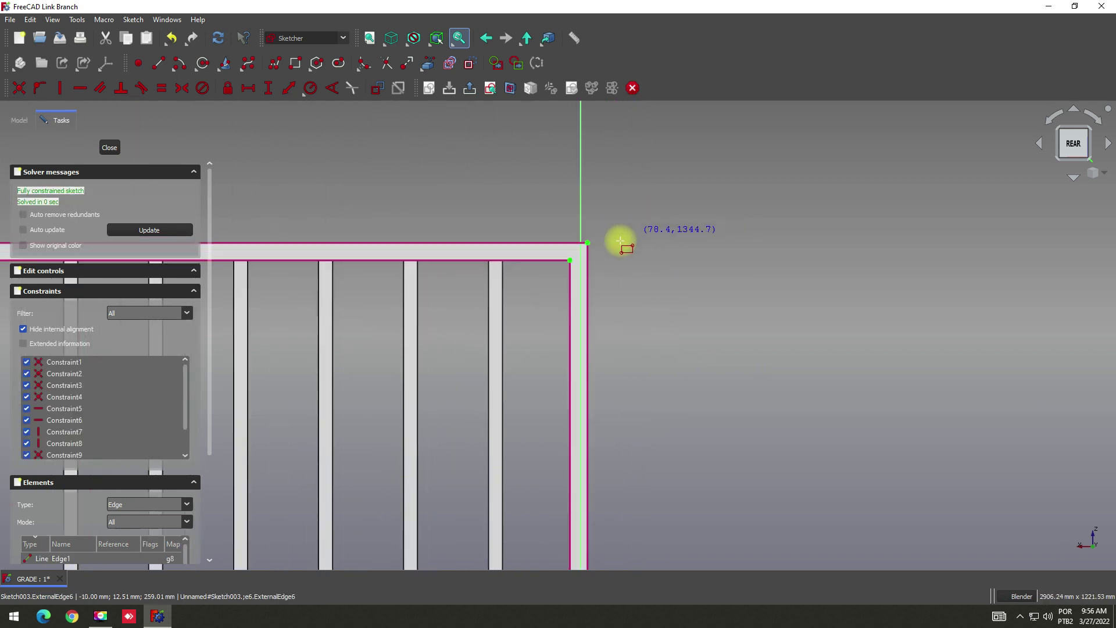
pyautogui.scroll(3, 595, 261)
pyautogui.click(550, 256)
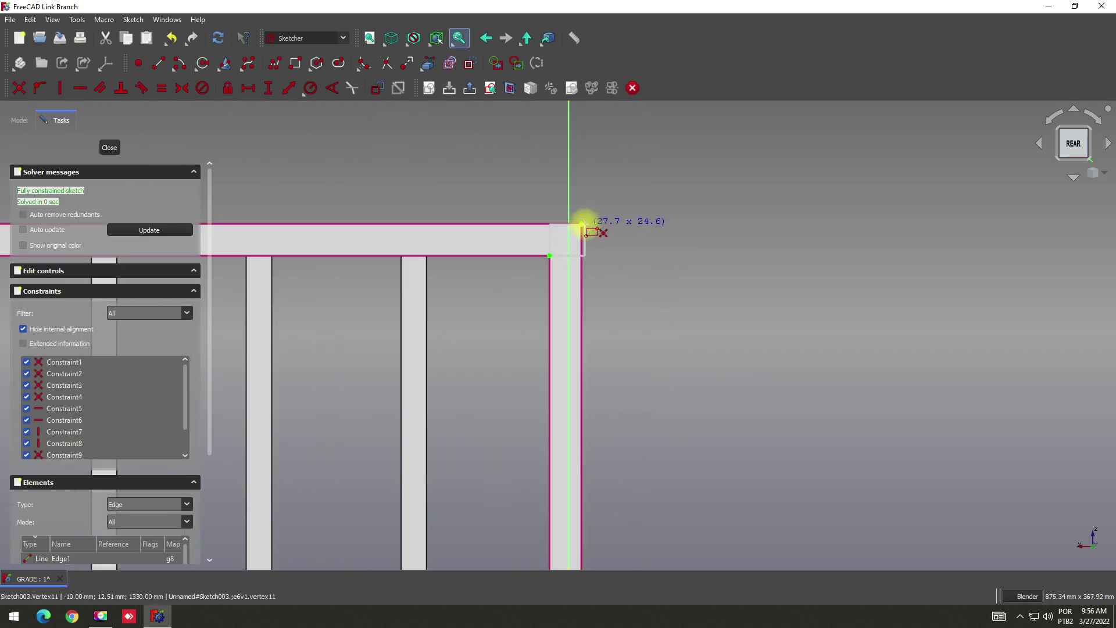
pyautogui.click(582, 226)
pyautogui.scroll(-3, 638, 256)
pyautogui.scroll(-3, 633, 245)
pyautogui.scroll(5, 463, 252)
pyautogui.scroll(5, 464, 227)
# Draw 25×25 squares at the top-left and bottom-left frame corners
pyautogui.click(370, 195)
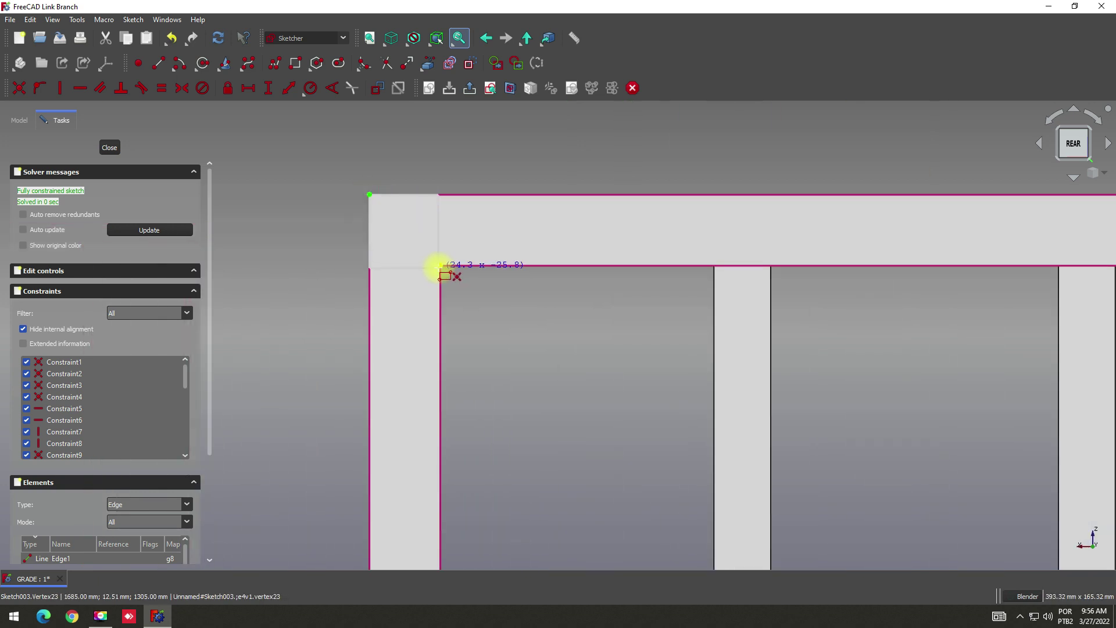
pyautogui.click(441, 267)
pyautogui.scroll(-3, 494, 251)
pyautogui.scroll(-2, 486, 246)
pyautogui.scroll(-1, 498, 434)
pyautogui.scroll(5, 472, 498)
pyautogui.scroll(8, 436, 515)
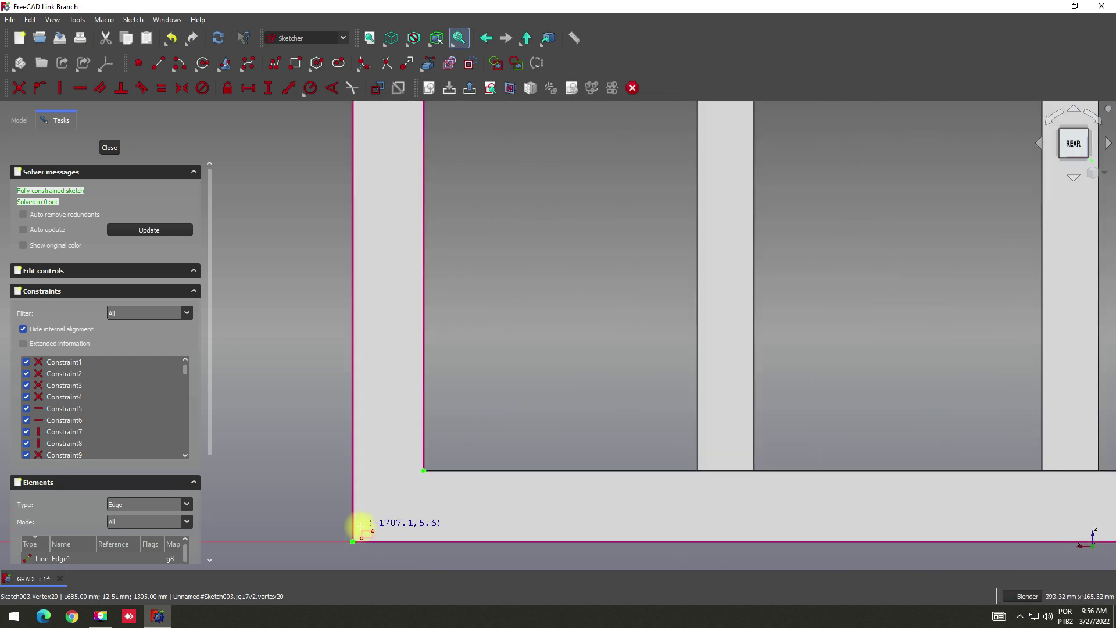
pyautogui.click(352, 541)
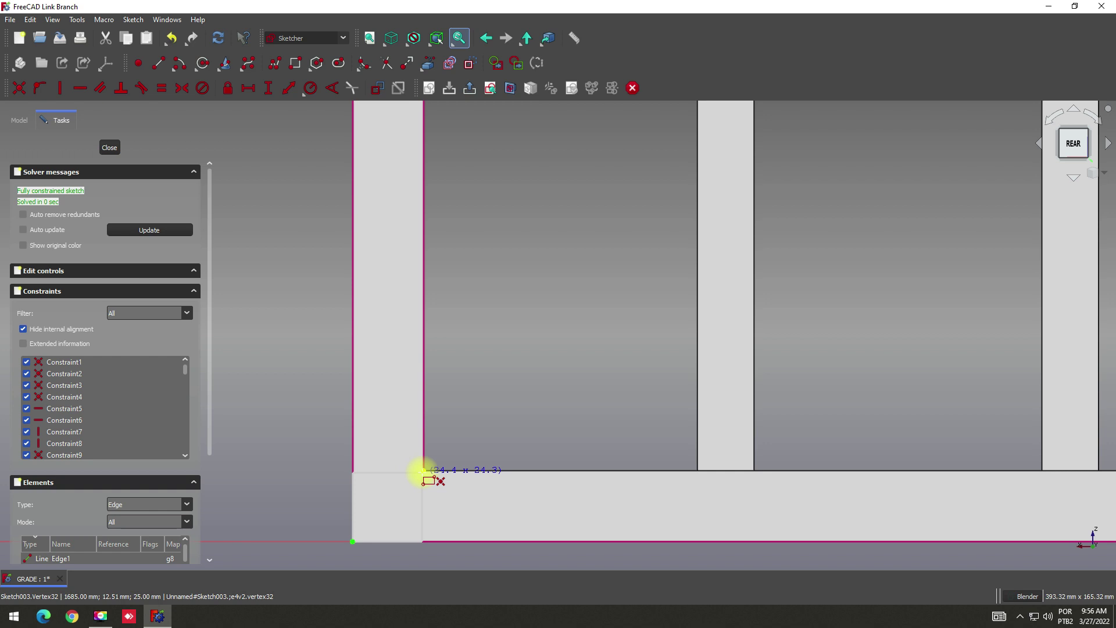
pyautogui.click(424, 471)
pyautogui.scroll(-4, 474, 352)
pyautogui.scroll(-1, 468, 361)
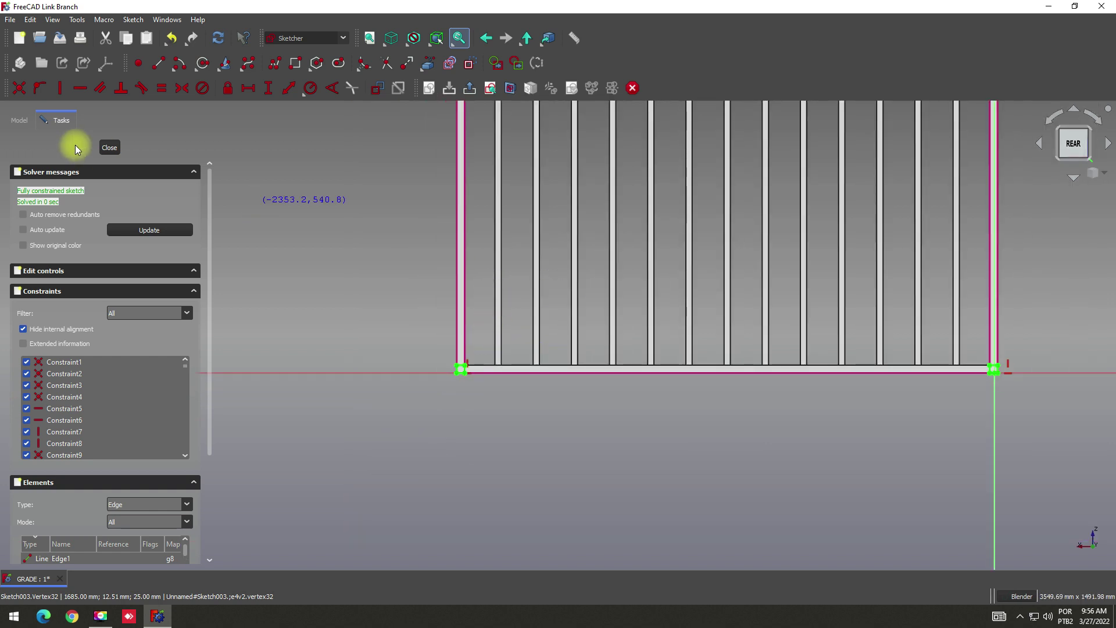
pyautogui.scroll(-2, 435, 233)
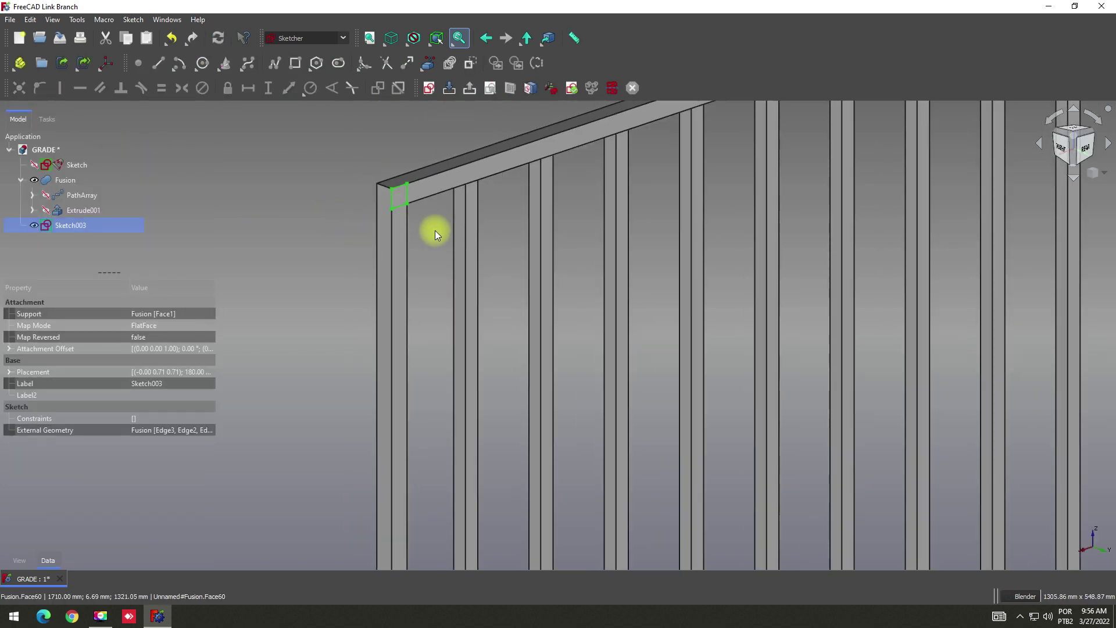
# In the Part workbench, extrude Sketch003 by 100 mm to create Extrude002
pyautogui.scroll(-5, 435, 236)
pyautogui.scroll(1, 491, 264)
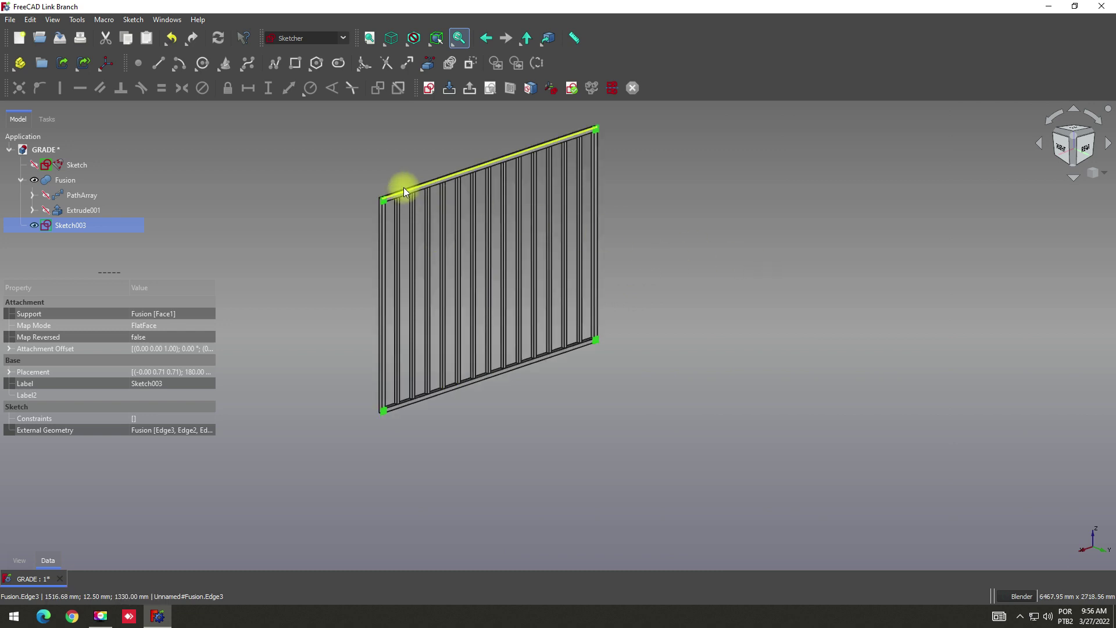
pyautogui.scroll(2, 403, 187)
pyautogui.click(344, 38)
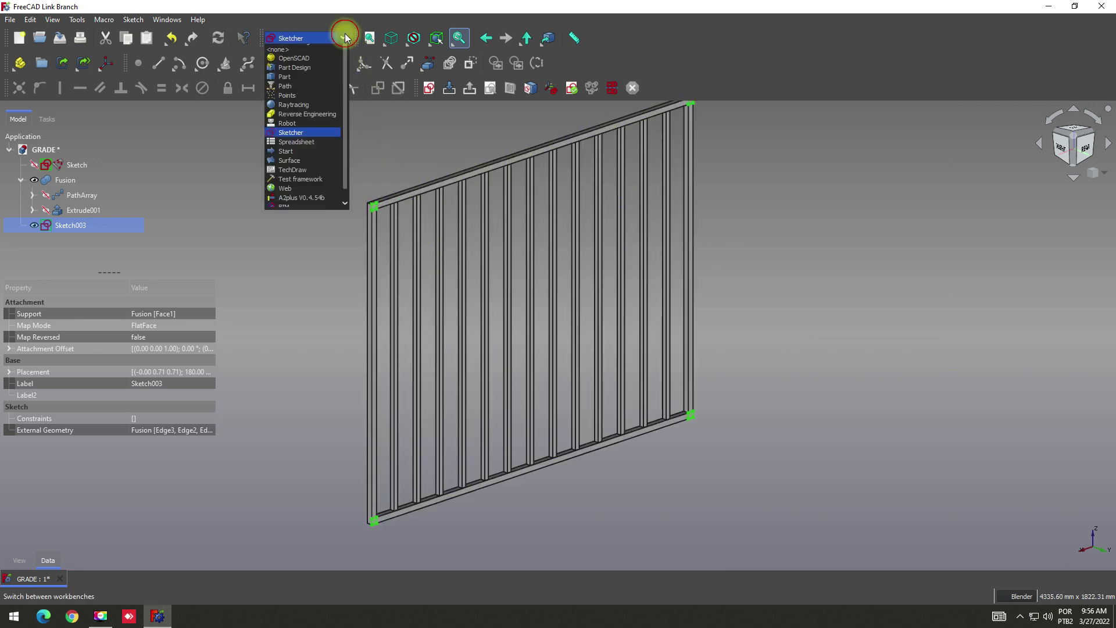
pyautogui.click(284, 152)
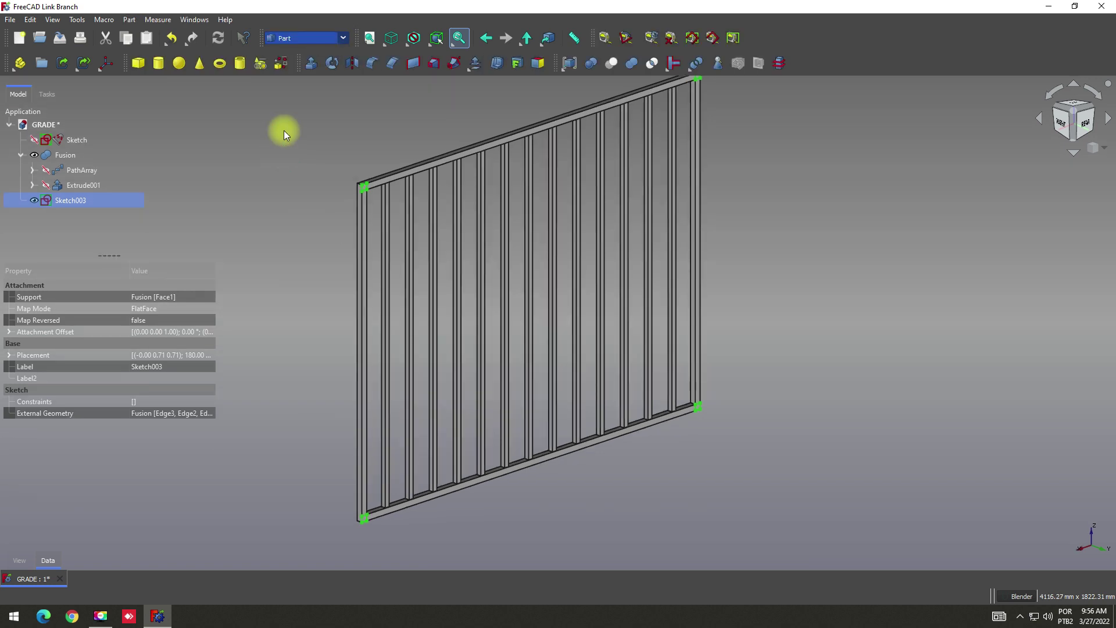
pyautogui.click(311, 64)
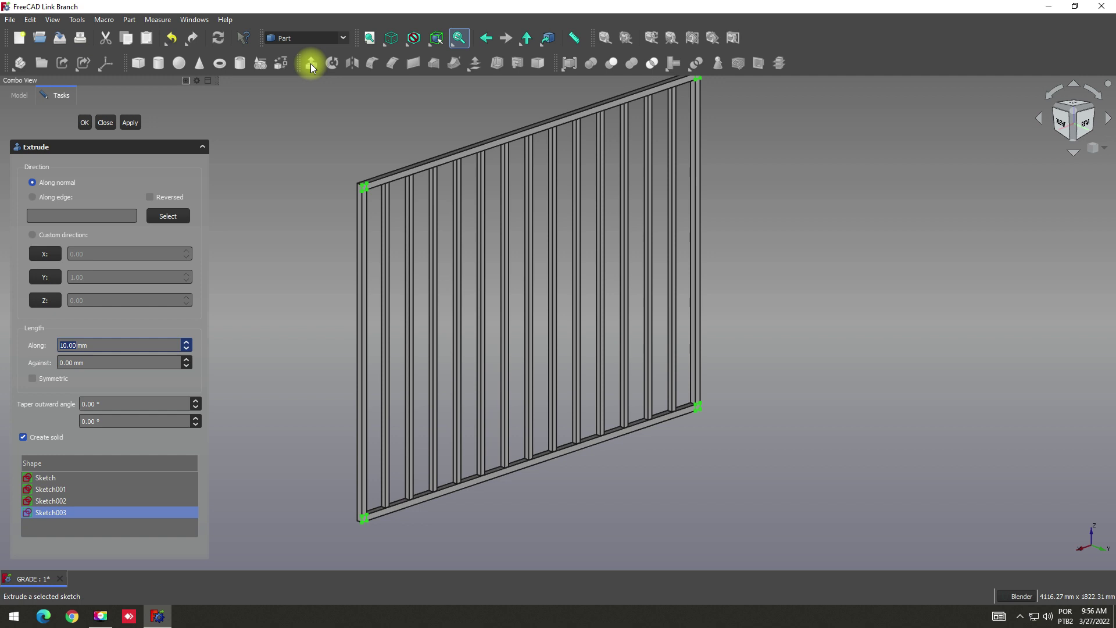
pyautogui.write('100')
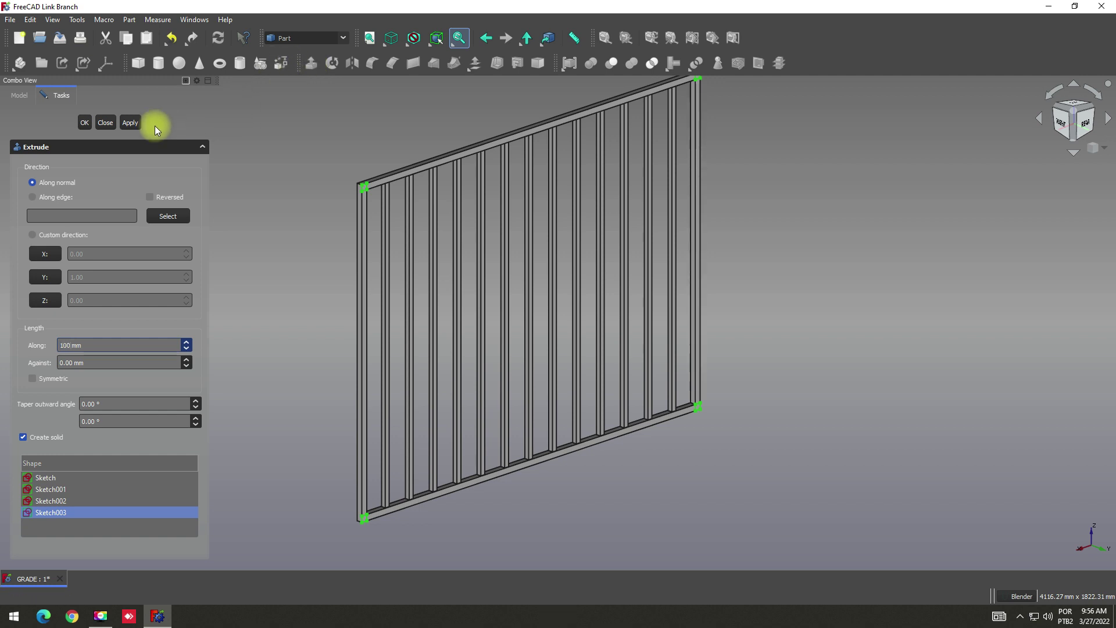
pyautogui.click(84, 124)
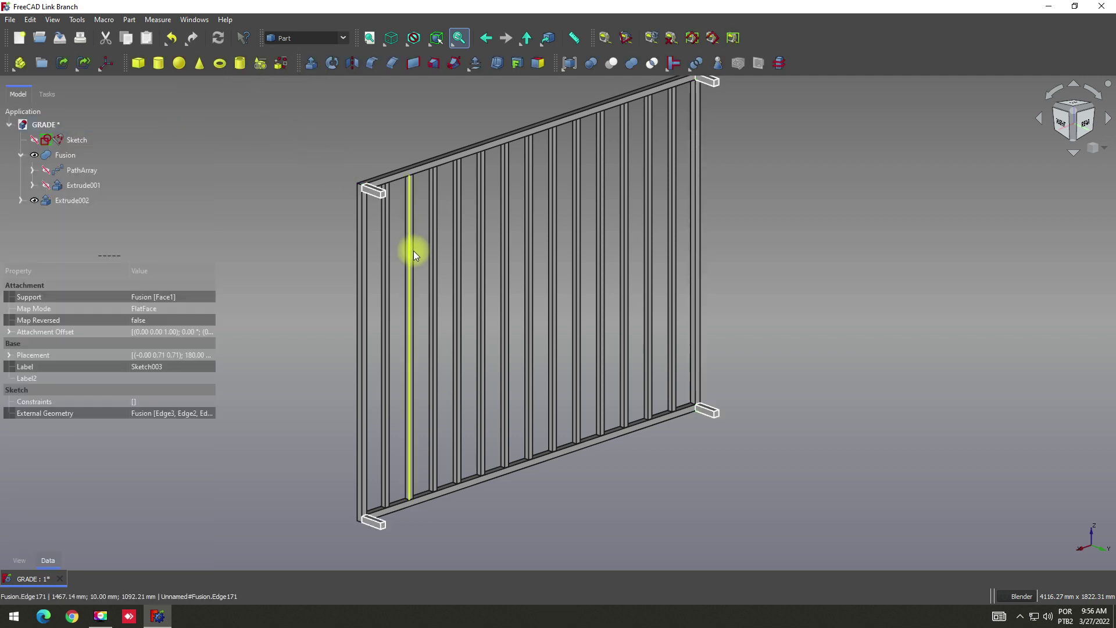
# View the railing from the right, hiding and reshowing the Fusion to check the stubs
pyautogui.scroll(-3, 413, 250)
pyautogui.moveTo(635, 232)
pyautogui.mouseDown(button='middle')
pyautogui.moveTo(608, 241)
pyautogui.moveTo(762, 256)
pyautogui.moveTo(630, 239)
pyautogui.mouseUp(button='middle')
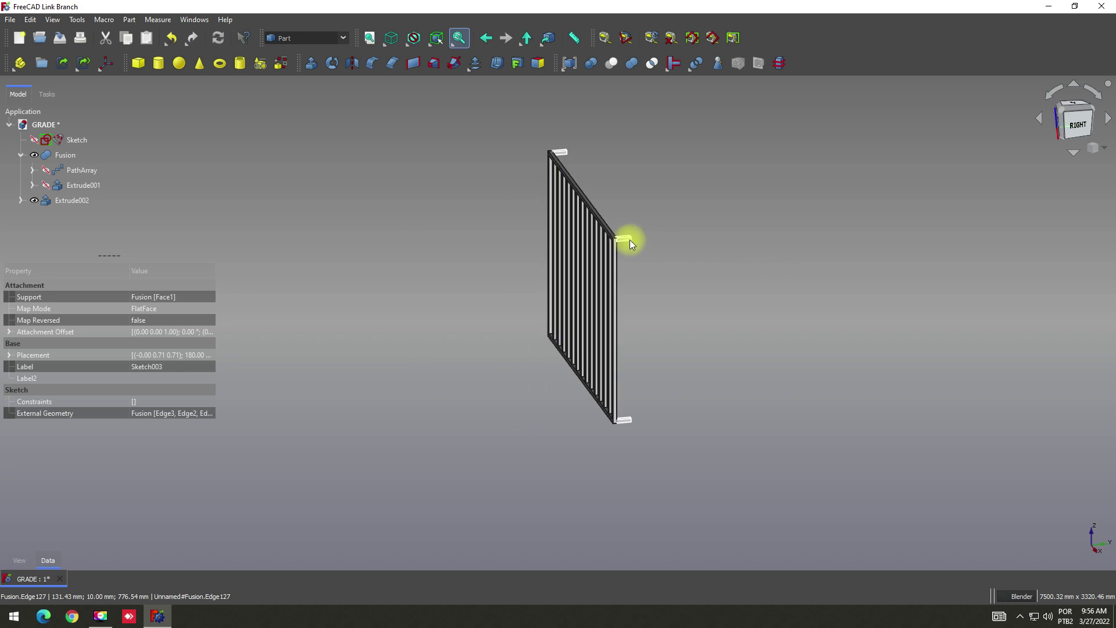
pyautogui.scroll(5, 617, 240)
pyautogui.scroll(-3, 614, 243)
pyautogui.scroll(-3, 616, 245)
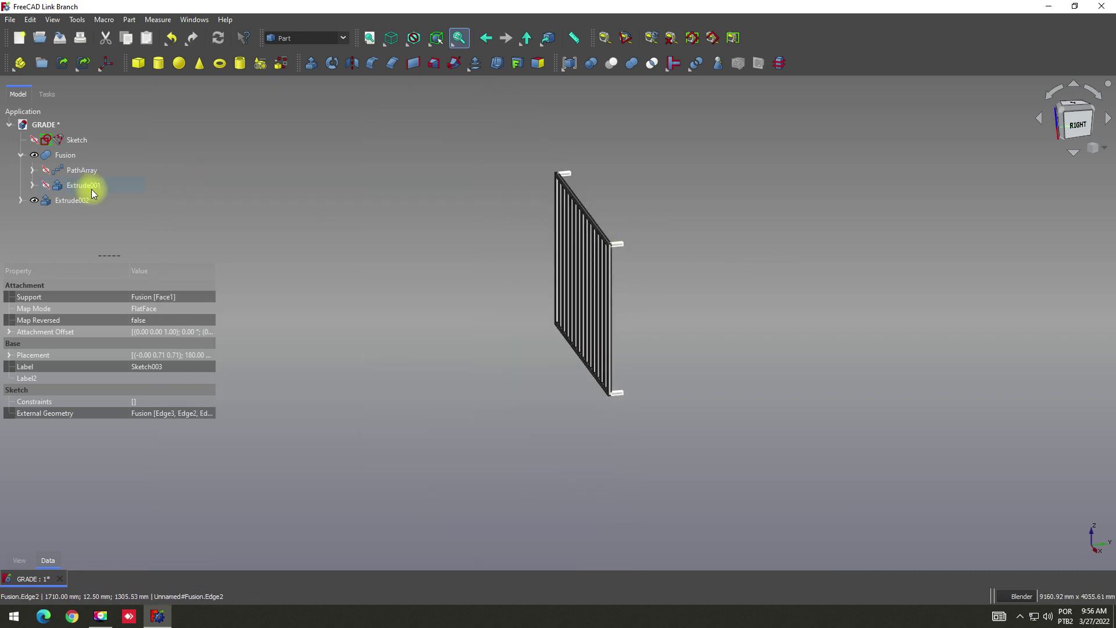
pyautogui.click(35, 156)
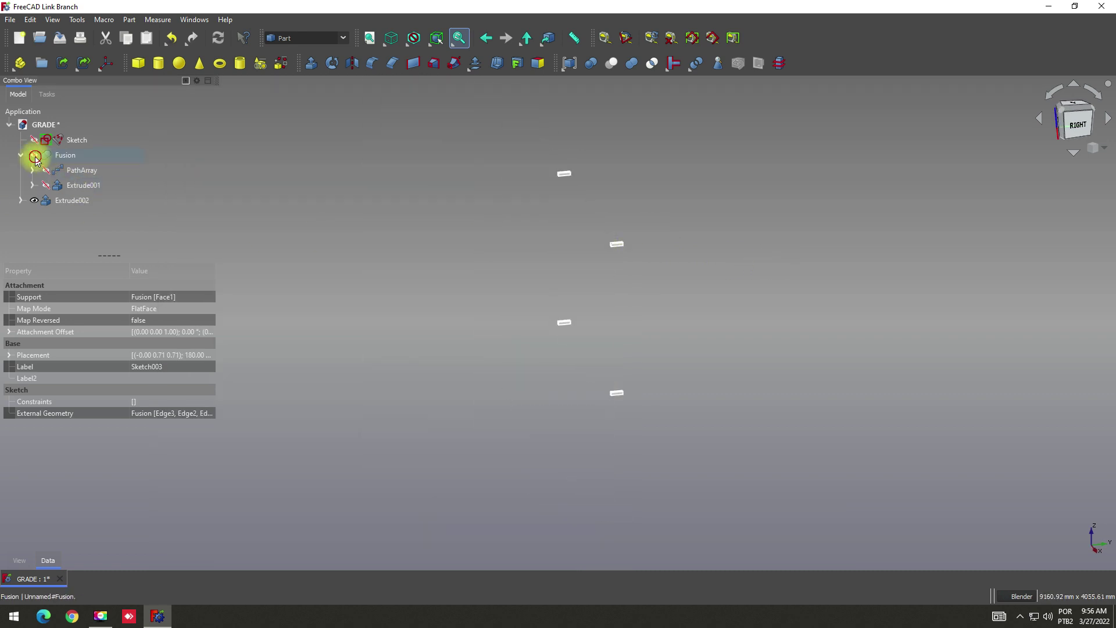
pyautogui.click(36, 156)
# Select the Fusion and begin editing its Shapes property
pyautogui.click(47, 156)
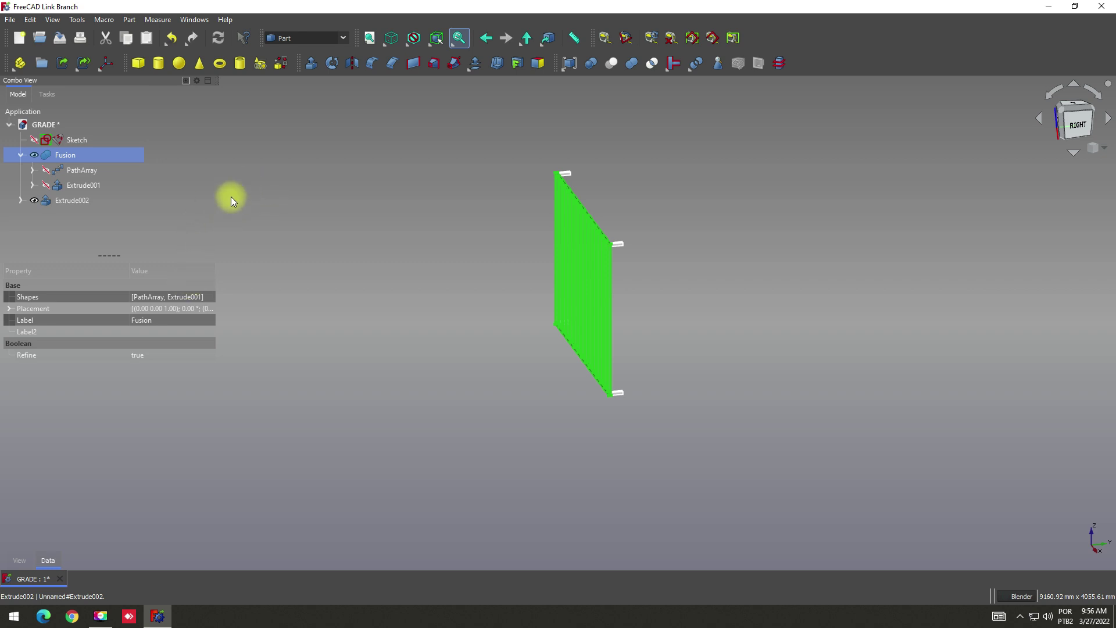
pyautogui.click(150, 177)
pyautogui.click(58, 155)
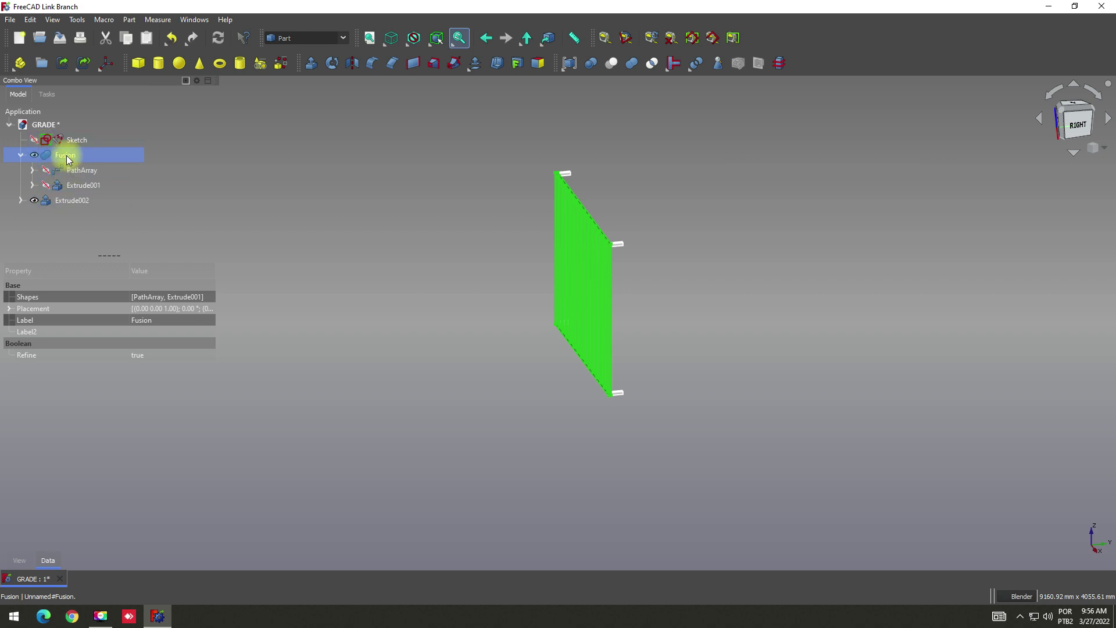
pyautogui.click(157, 297)
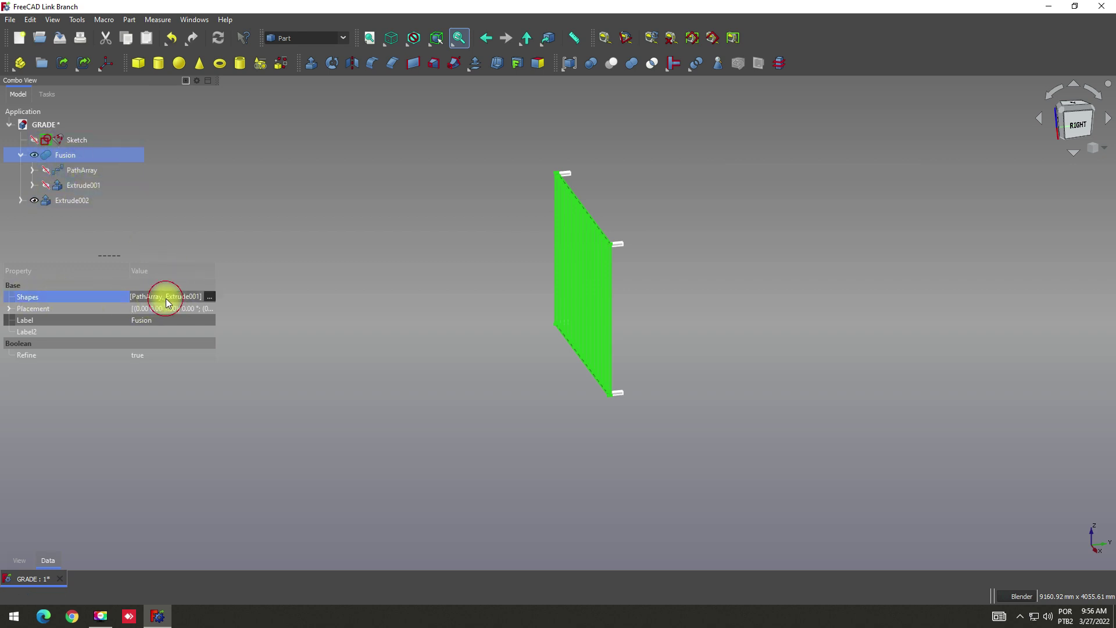
# Review the Fusion's Shapes list (PathArray, Extrude001) and close it unchanged
pyautogui.click(210, 297)
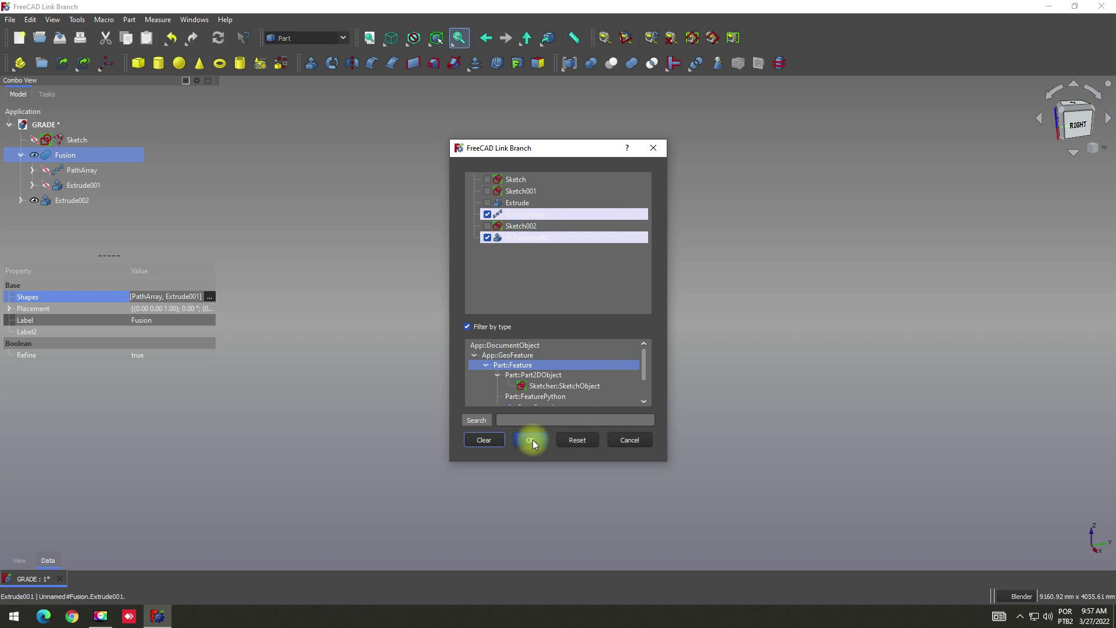
pyautogui.click(628, 440)
pyautogui.click(413, 249)
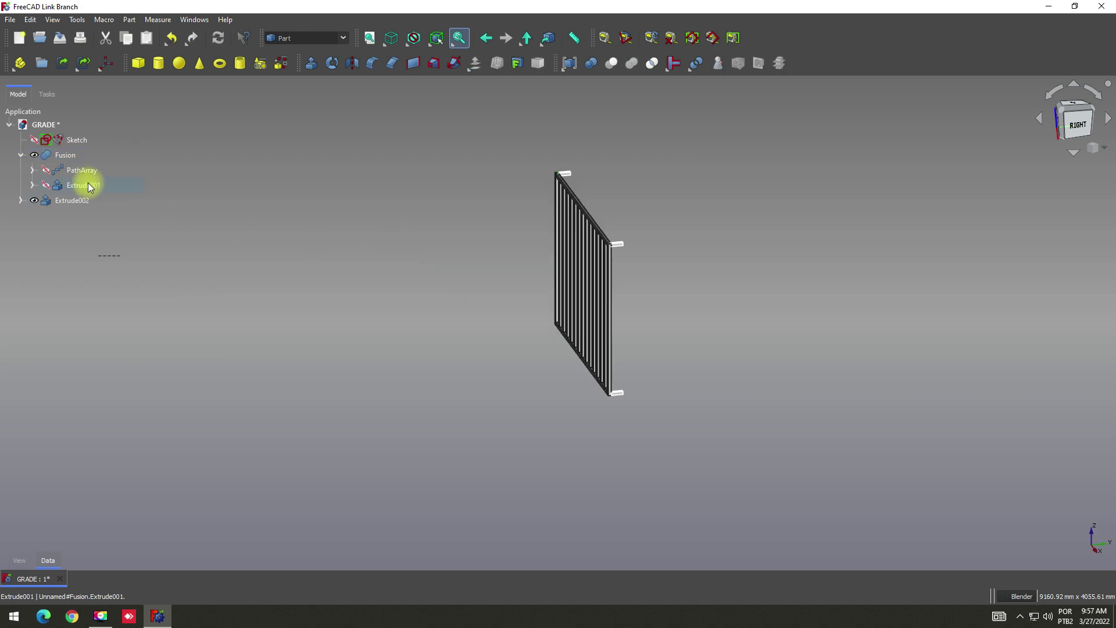
# Collapse the Fusion in the tree and select it together with Extrude002
pyautogui.click(34, 155)
pyautogui.click(22, 156)
pyautogui.click(44, 154)
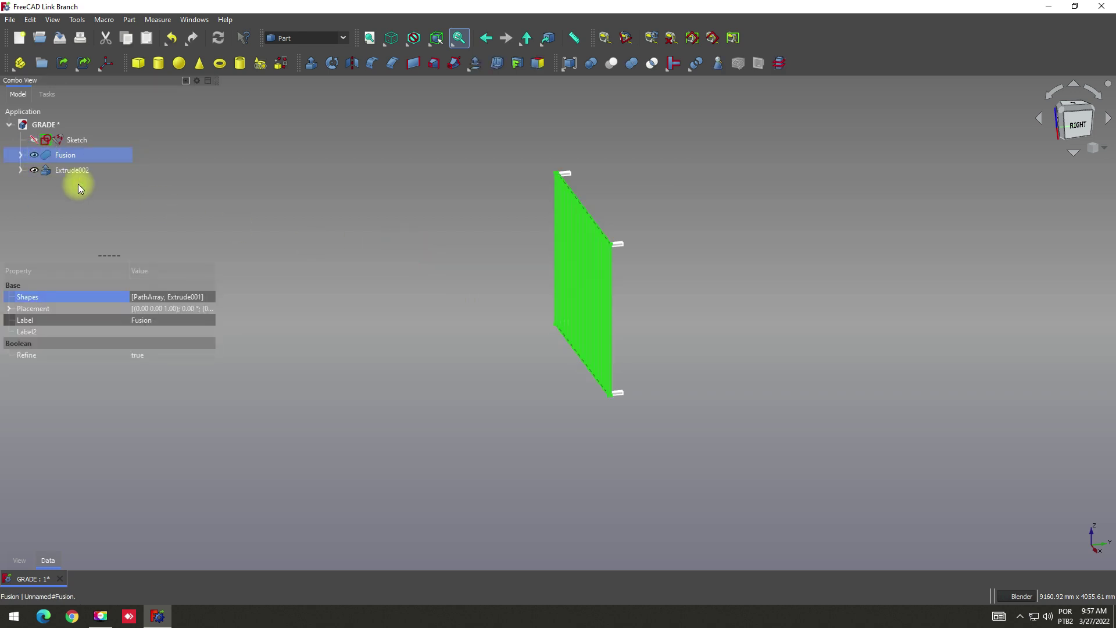
pyautogui.keyDown('ctrl'); pyautogui.click(45, 170); pyautogui.keyUp('ctrl')
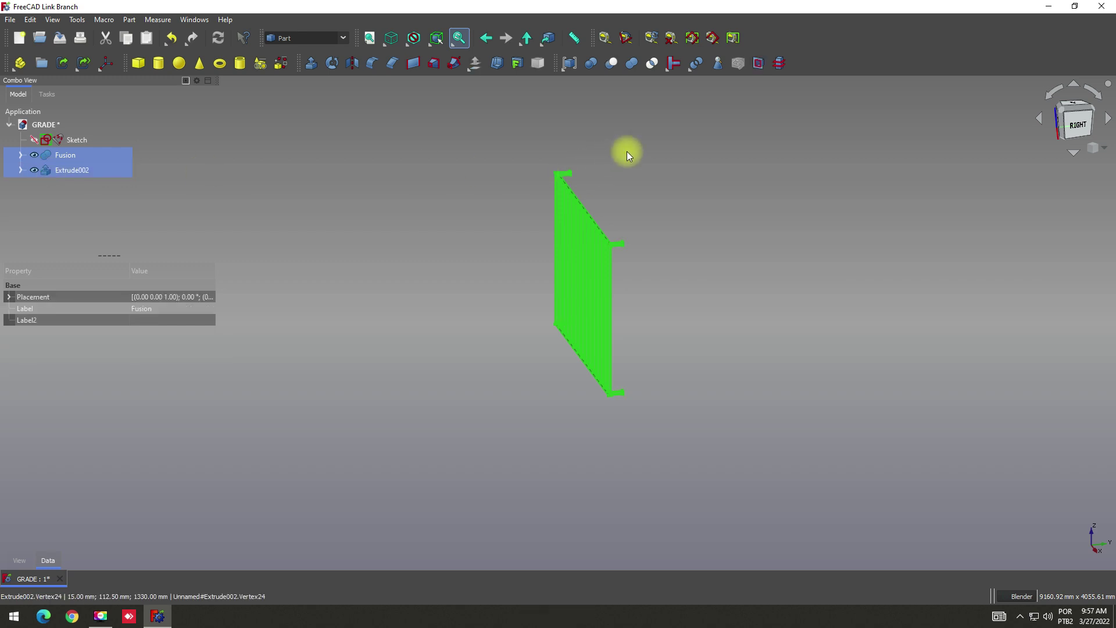
# Union Fusion and Extrude002 into Fusion001, then view the result in isometric
pyautogui.click(632, 62)
pyautogui.scroll(5, 581, 249)
pyautogui.scroll(1, 623, 218)
pyautogui.moveTo(623, 218); pyautogui.dragTo(695, 201, button='middle')
pyautogui.scroll(-2, 564, 246)
pyautogui.scroll(3, 313, 257)
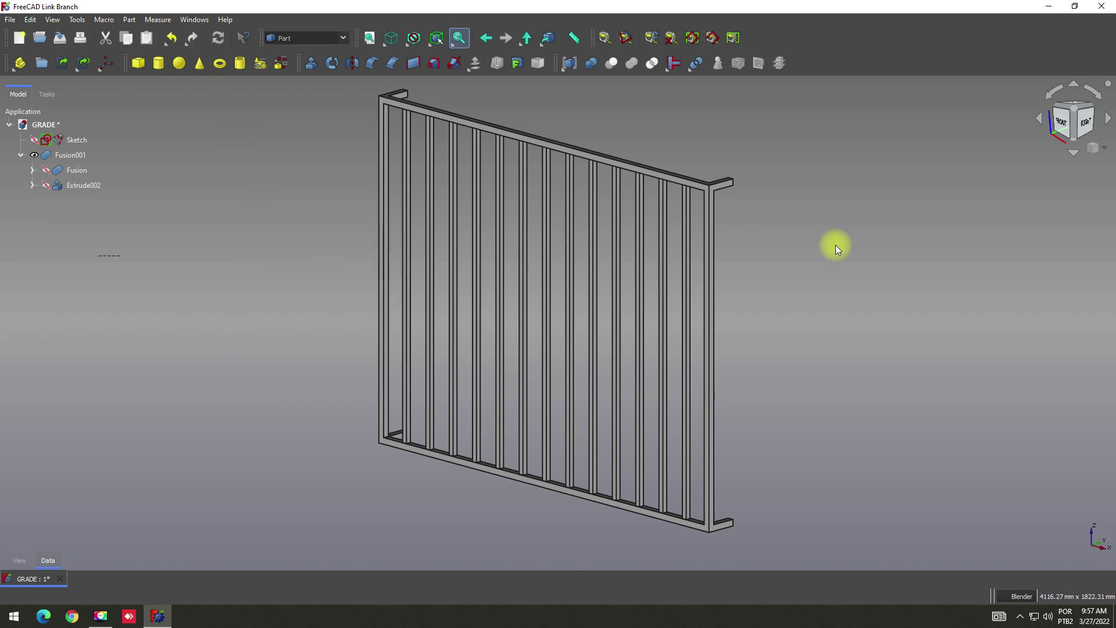
pyautogui.press('0')
pyautogui.scroll(-2, 772, 323)
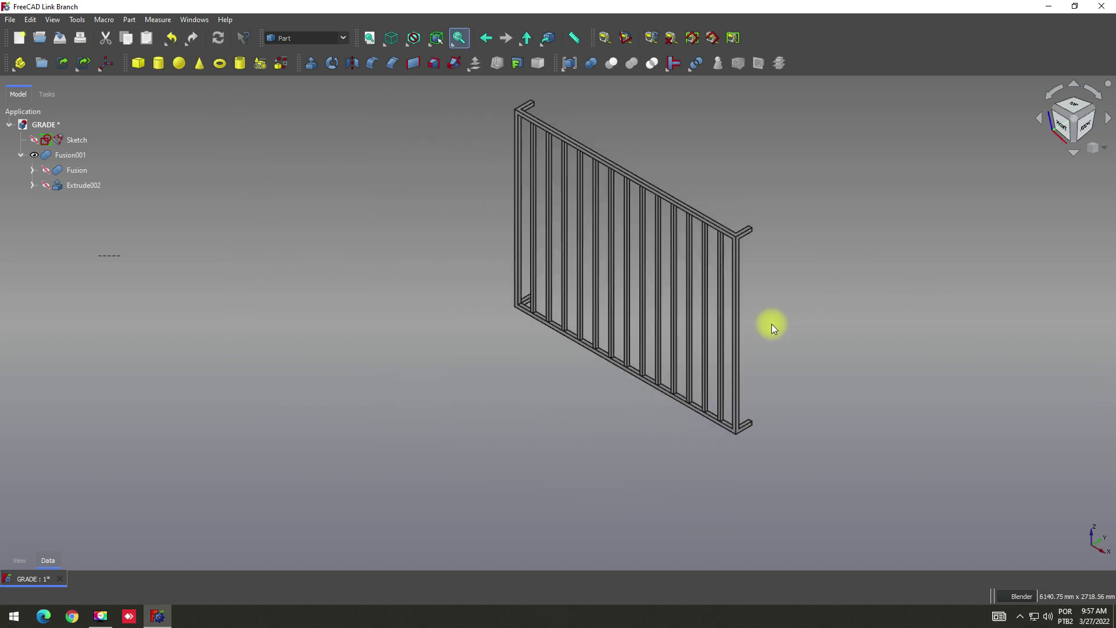
pyautogui.scroll(2, 661, 148)
# Give Fusion001 a pink shape colour and deselect to check it
pyautogui.click(50, 157)
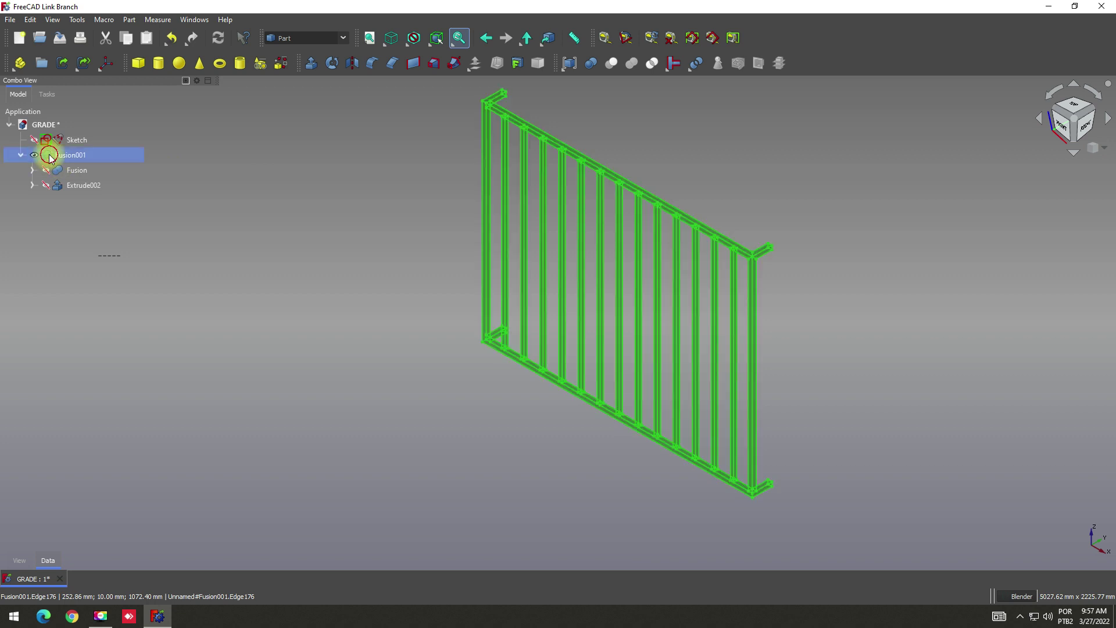
pyautogui.click(18, 562)
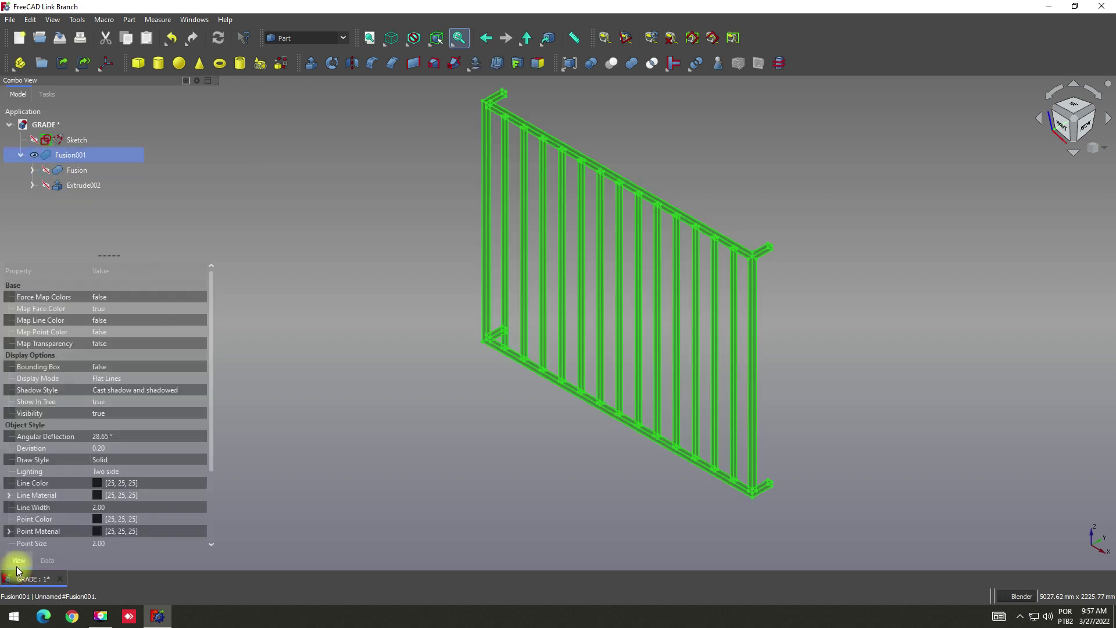
pyautogui.moveTo(211, 399); pyautogui.dragTo(212, 528)
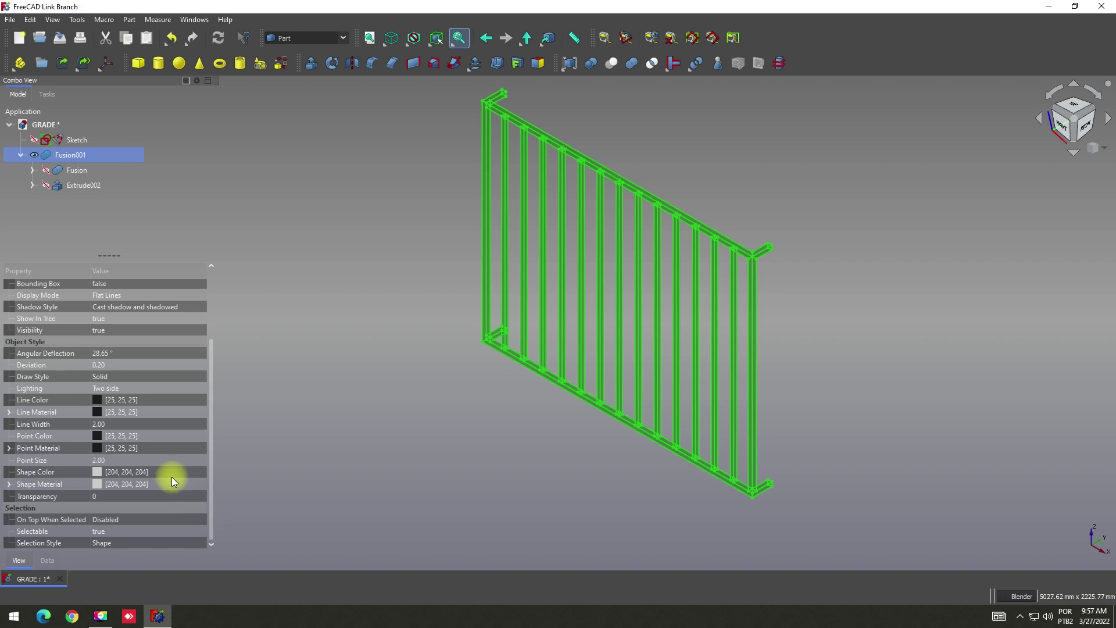
pyautogui.click(99, 474)
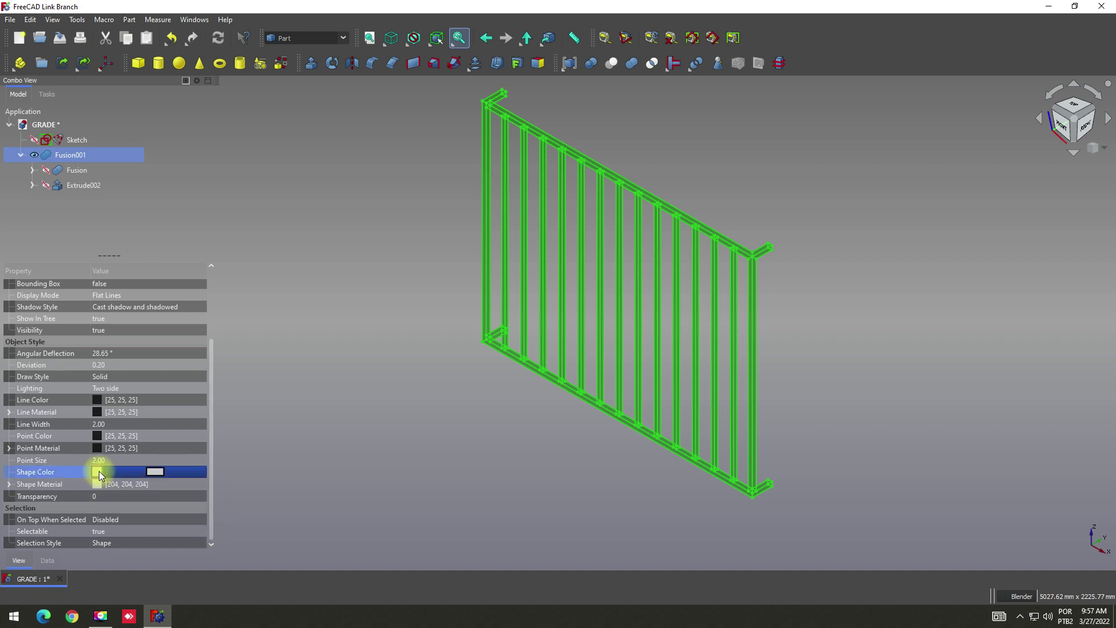
pyautogui.click(154, 477)
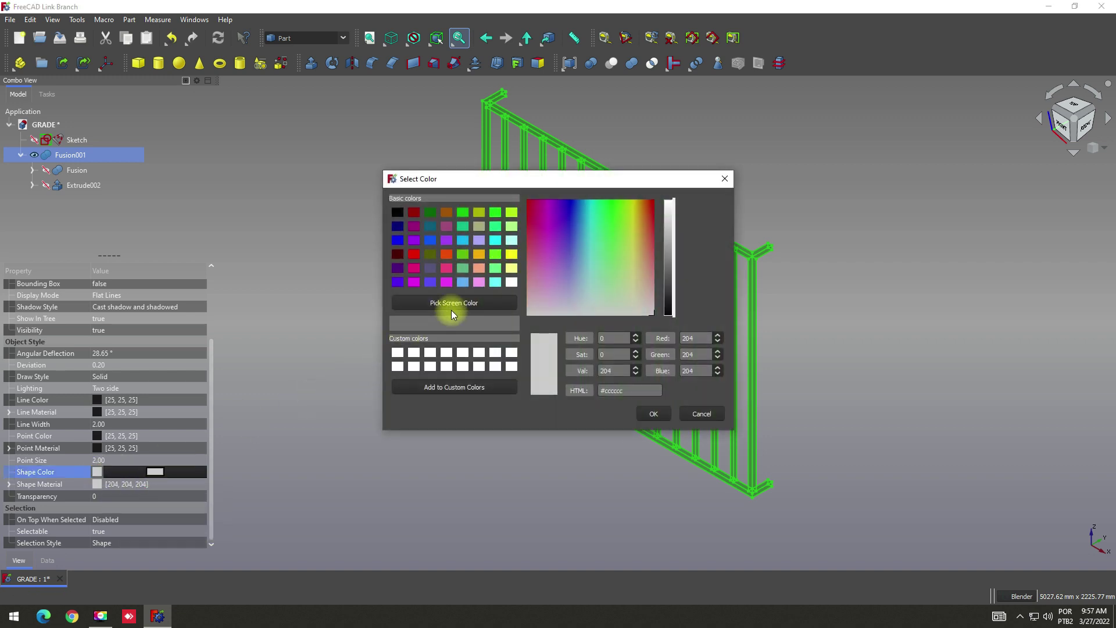
pyautogui.click(480, 282)
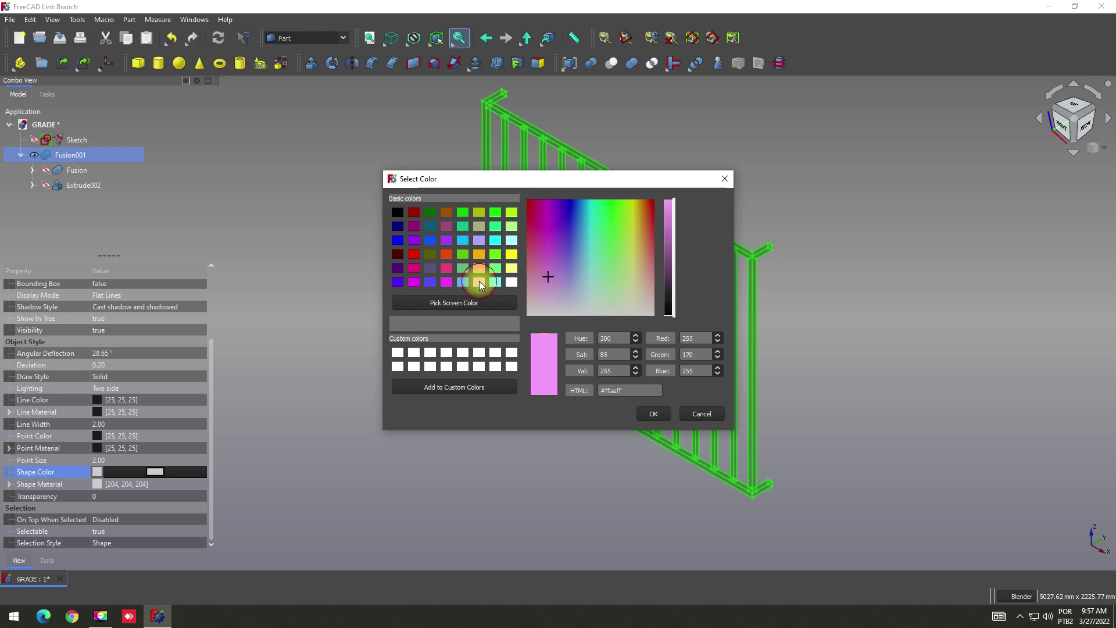
pyautogui.click(641, 415)
pyautogui.click(489, 429)
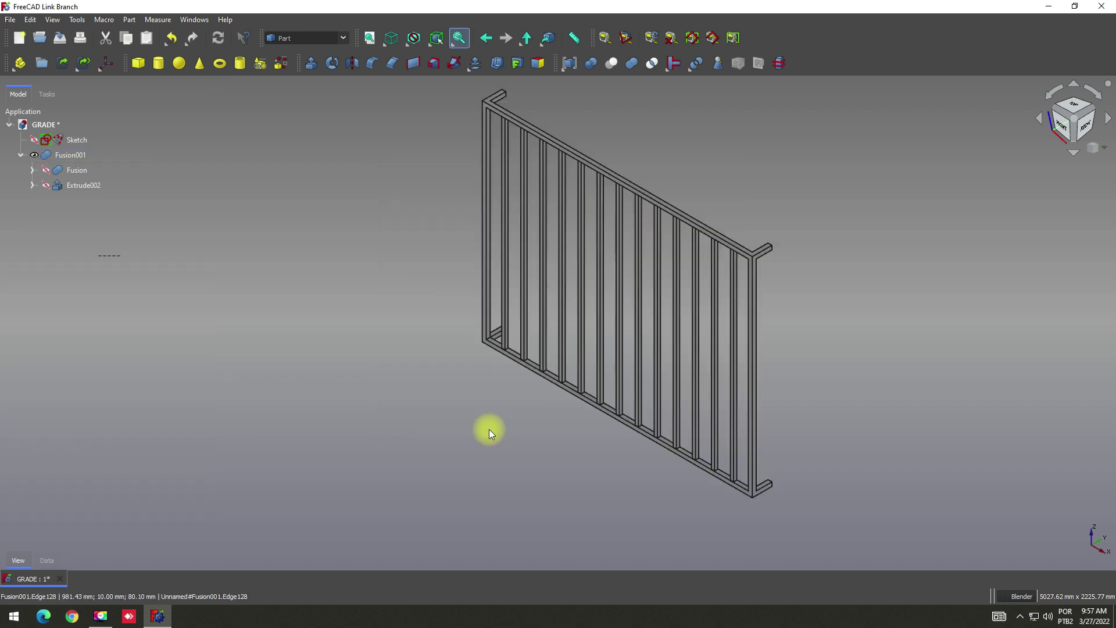
# Change Fusion001's shape colour to green and deselect to check it
pyautogui.click(47, 156)
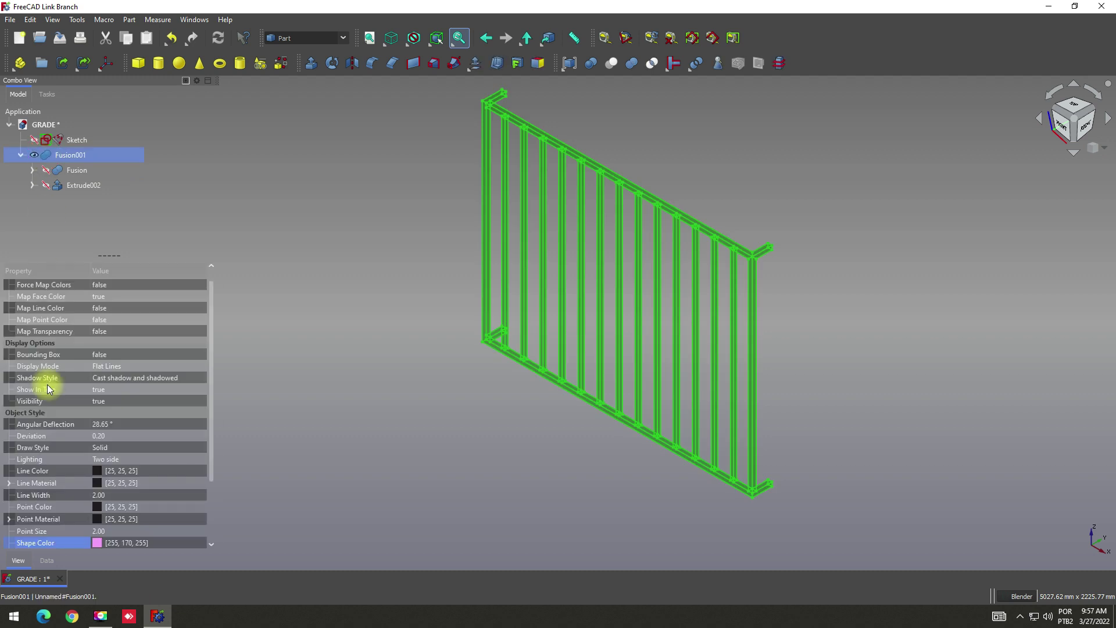
pyautogui.moveTo(213, 434); pyautogui.dragTo(213, 498)
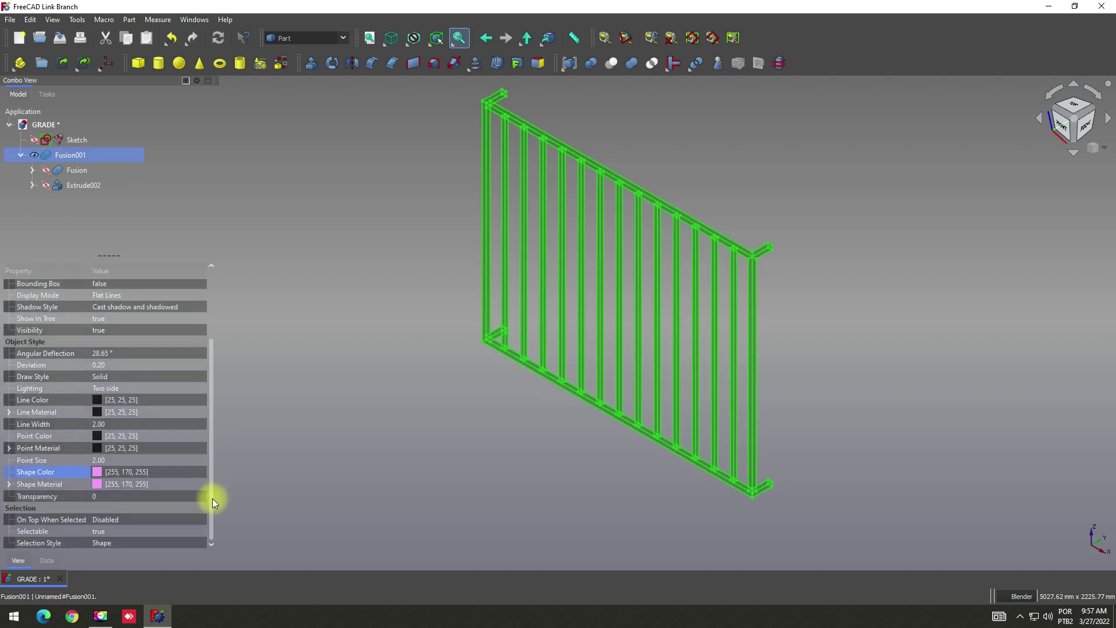
pyautogui.click(96, 476)
pyautogui.click(155, 471)
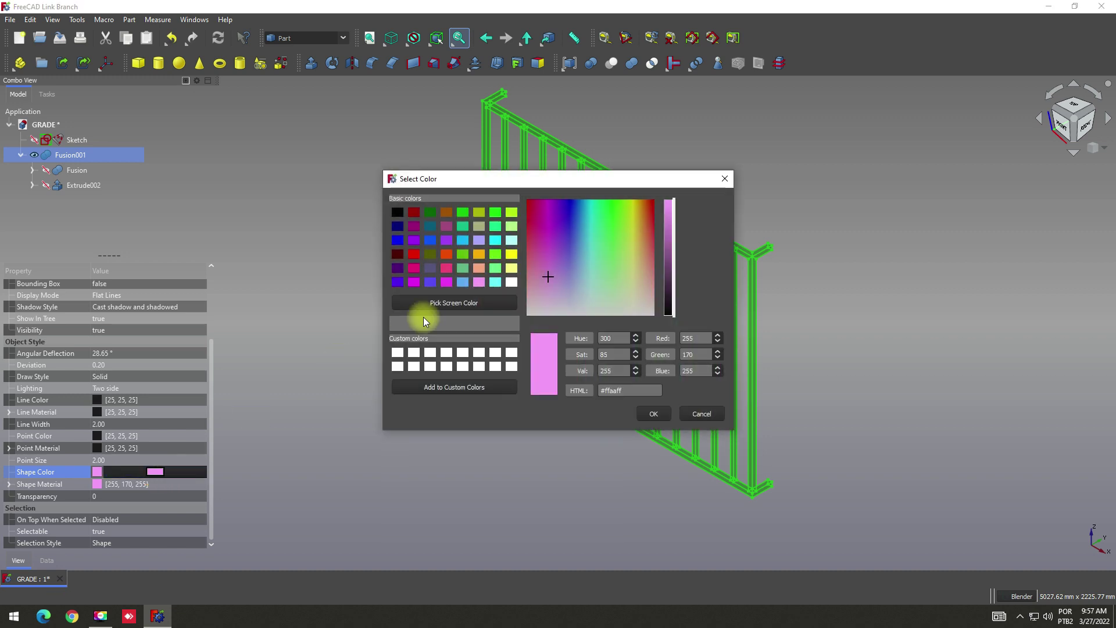
pyautogui.click(463, 268)
pyautogui.click(652, 413)
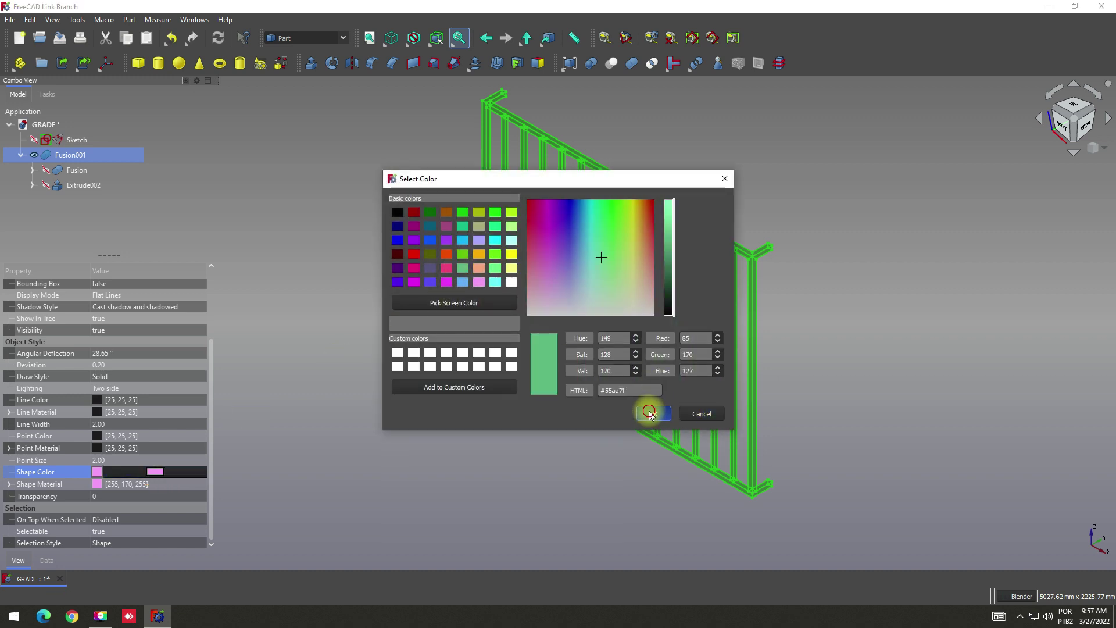
pyautogui.click(437, 468)
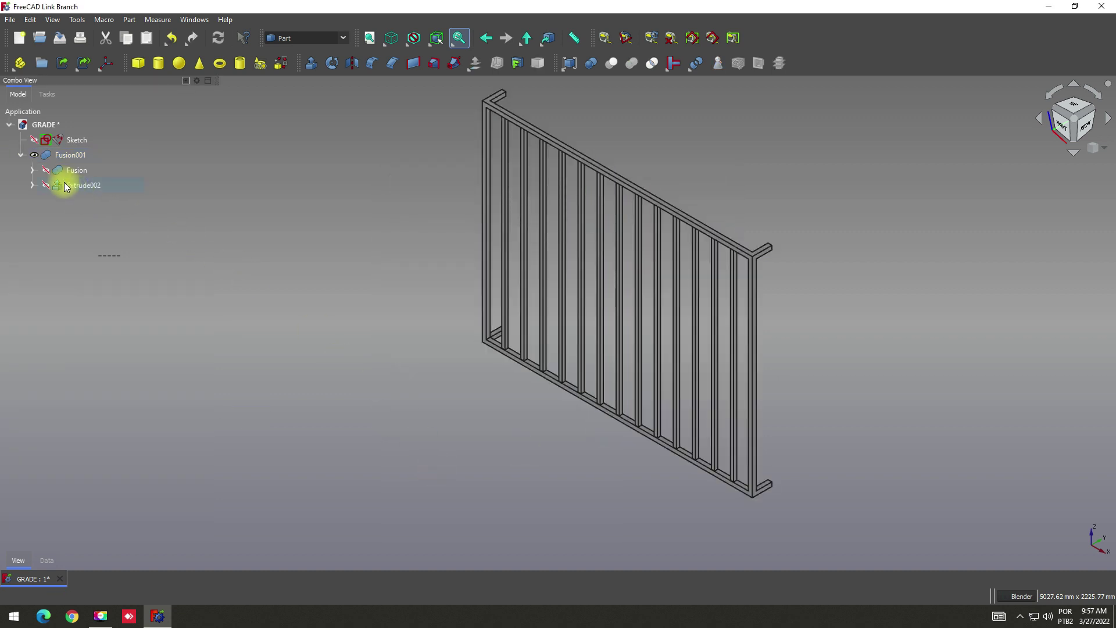
# Set Fusion001's material colour to salmon (255, 170, 127)
pyautogui.click(46, 157)
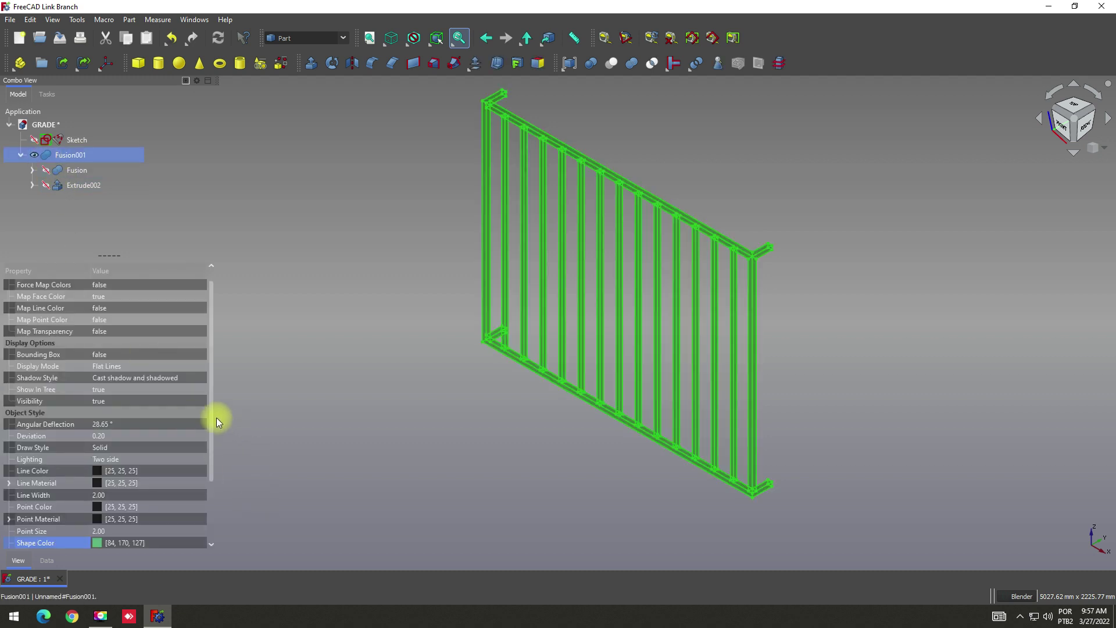
pyautogui.moveTo(212, 427); pyautogui.dragTo(219, 489)
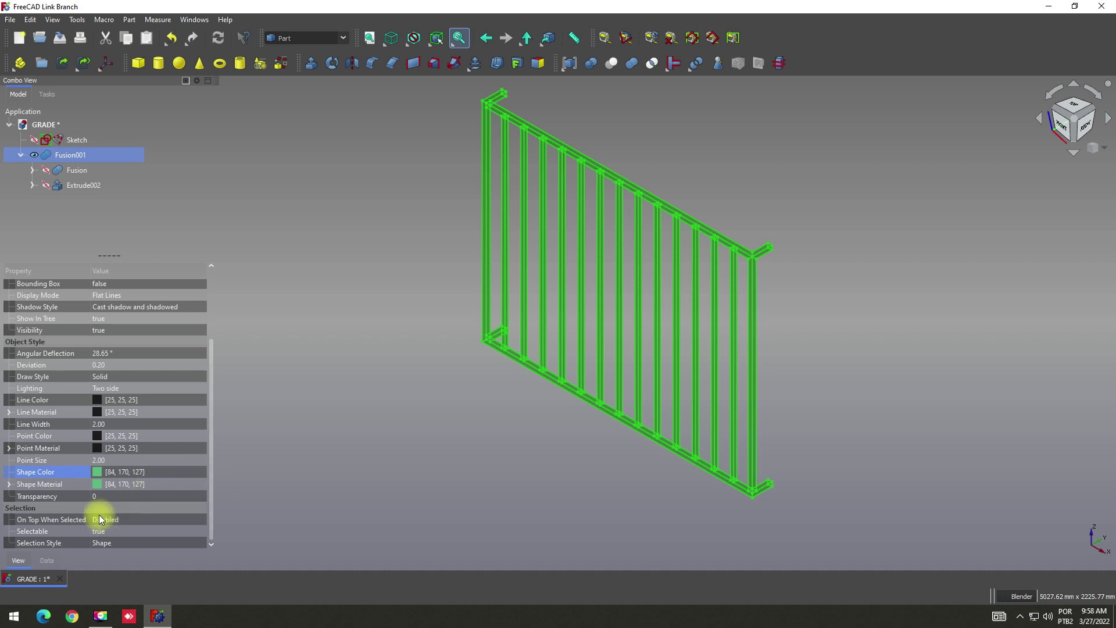
pyautogui.click(99, 483)
pyautogui.click(152, 484)
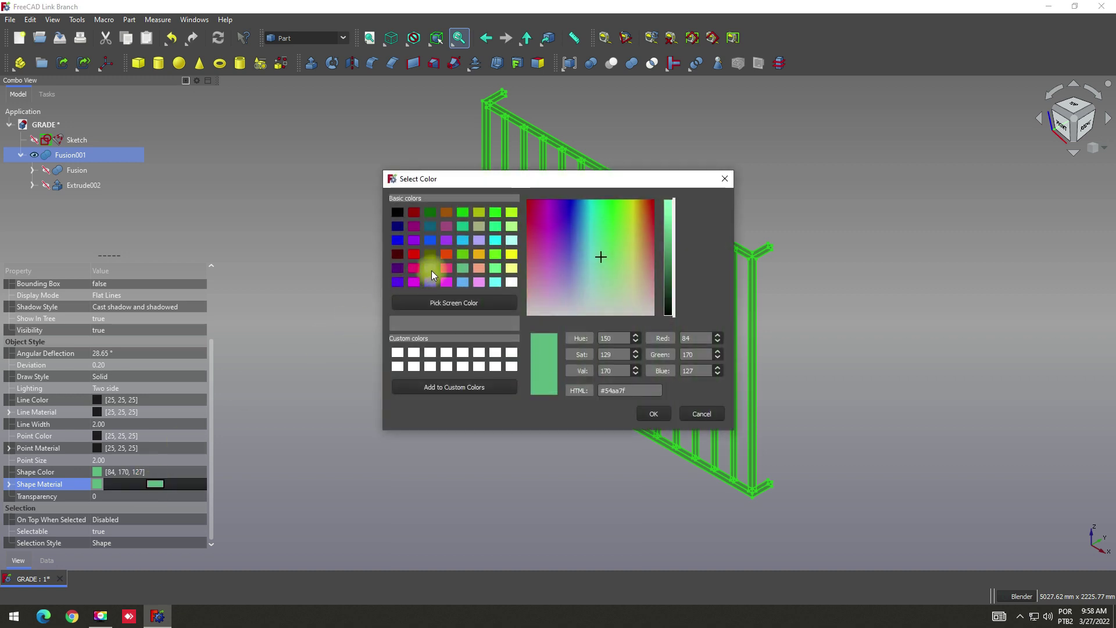
pyautogui.click(480, 281)
pyautogui.click(654, 414)
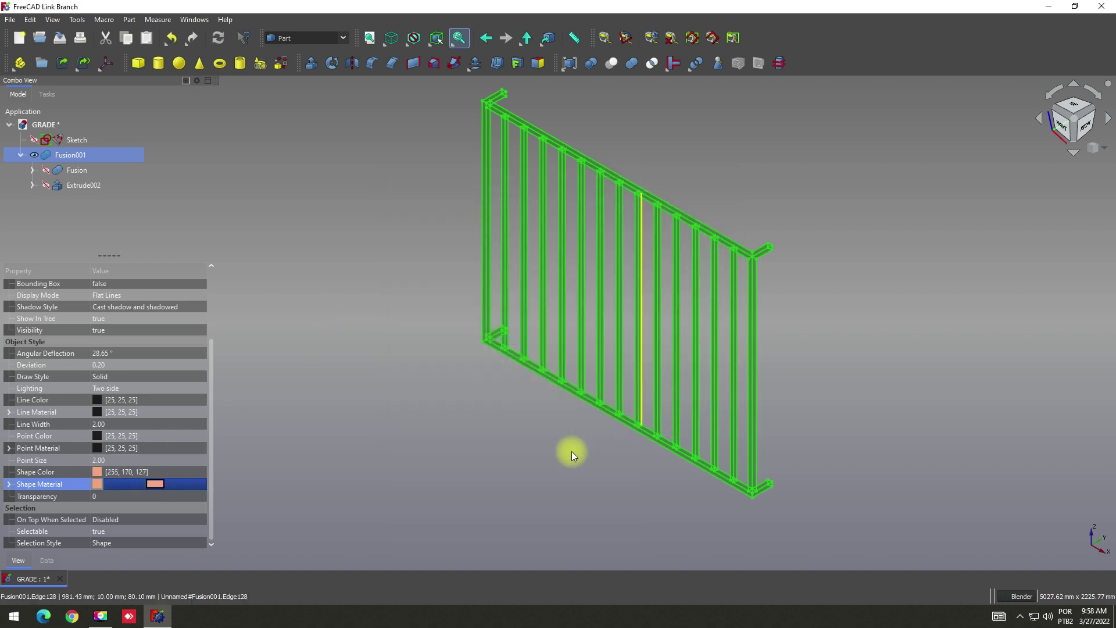
pyautogui.click(545, 462)
# Give the inner Fusion a peach shape colour and deselect to judge it
pyautogui.click(69, 170)
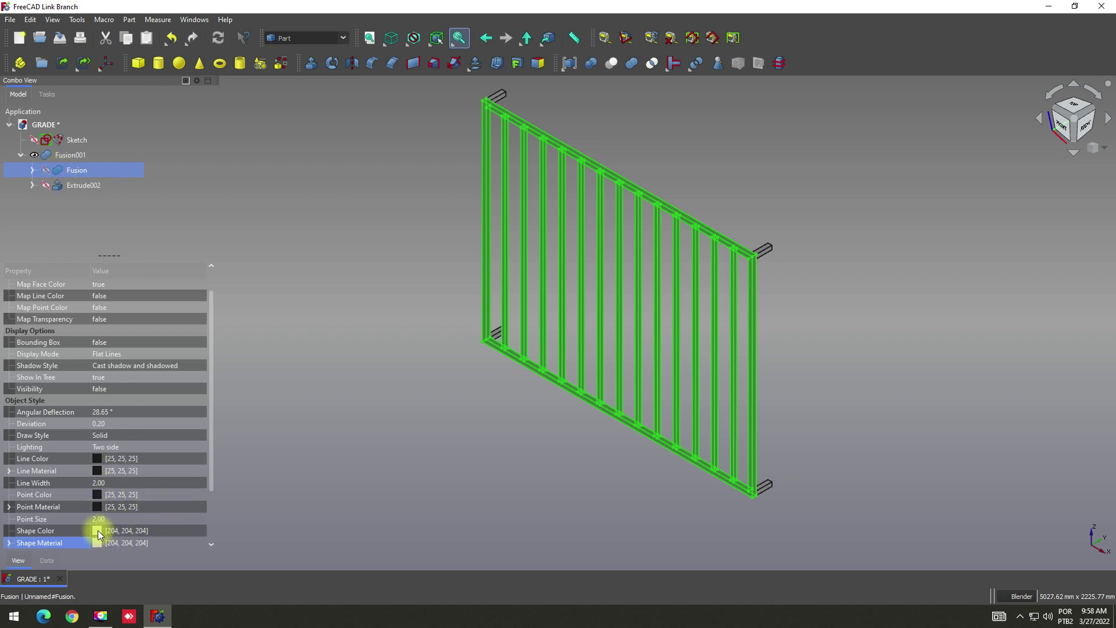
pyautogui.click(97, 531)
pyautogui.click(156, 531)
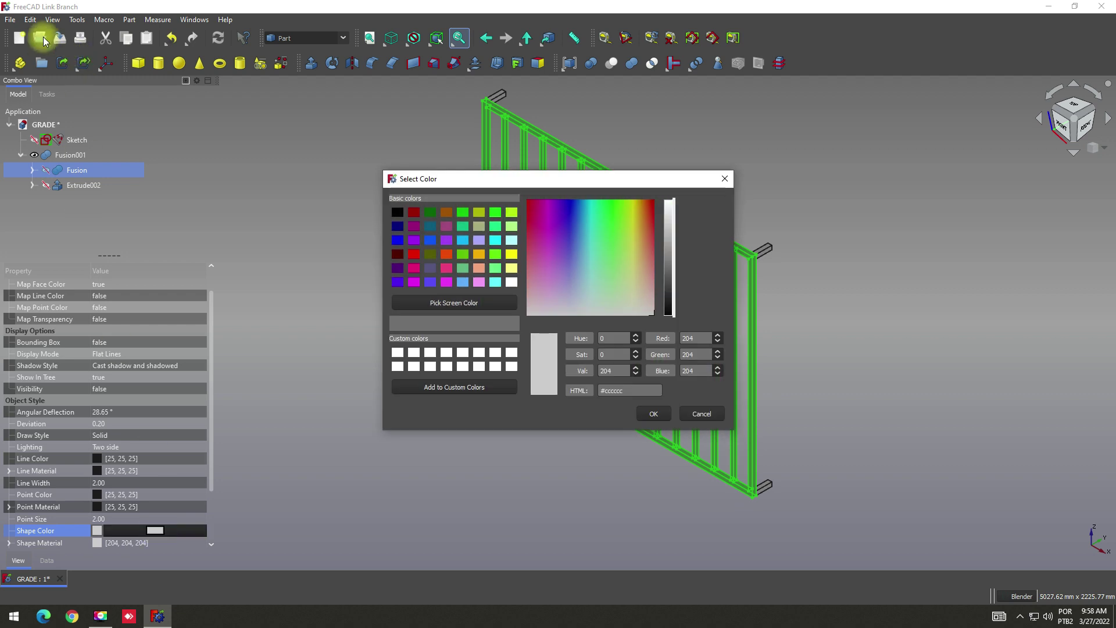
pyautogui.click(477, 270)
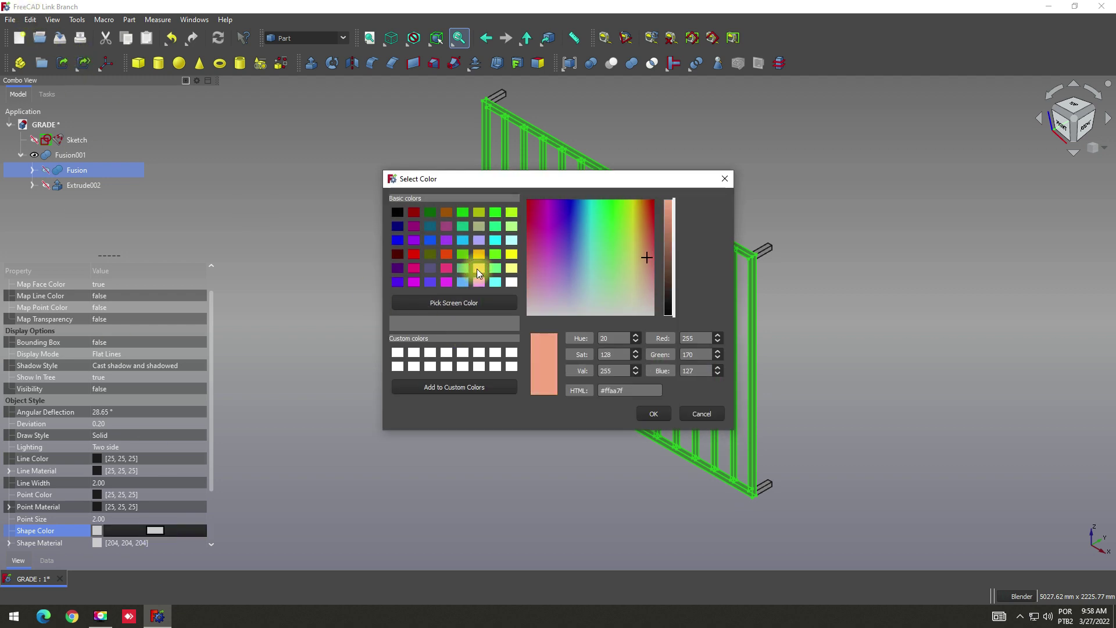
pyautogui.click(653, 413)
pyautogui.click(583, 500)
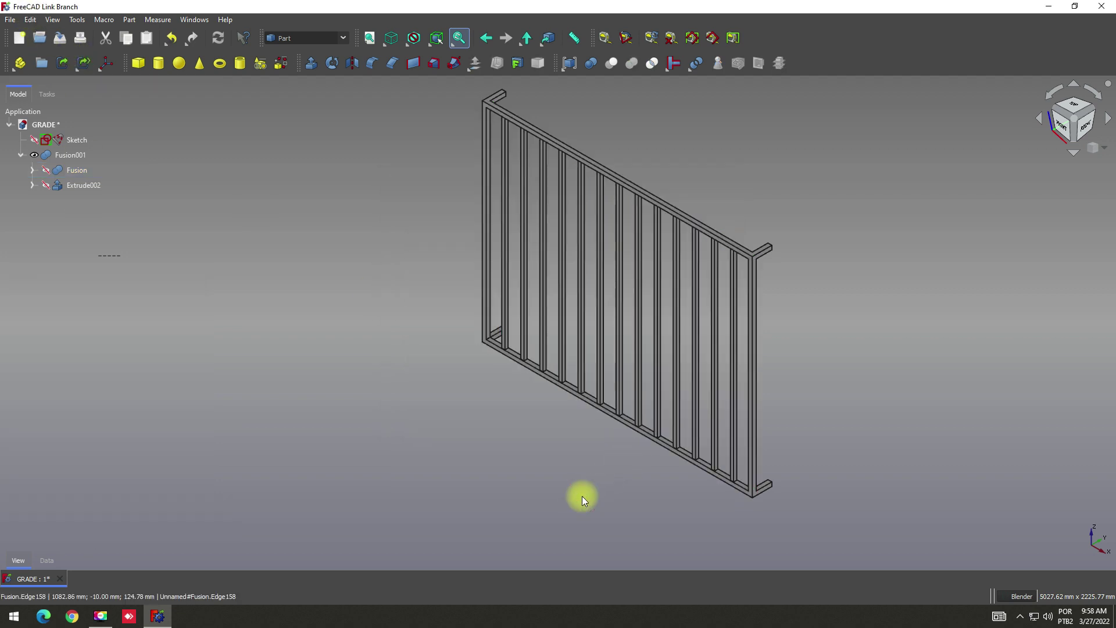
# Save the GRADE document
pyautogui.keyDown('shift'); pyautogui.moveTo(758, 189); pyautogui.dragTo(724, 205, button='middle'); pyautogui.keyUp('shift')
pyautogui.click(59, 38)
pyautogui.click(46, 156)
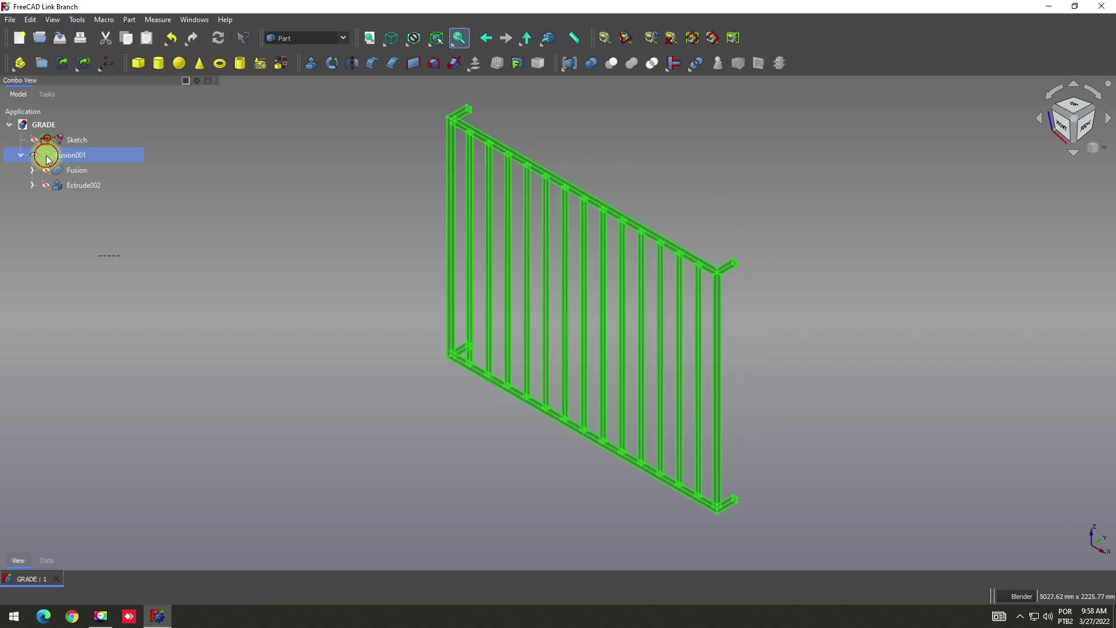
# Orbit the railing toward a front view, zooming in and panning slightly
pyautogui.click(835, 212)
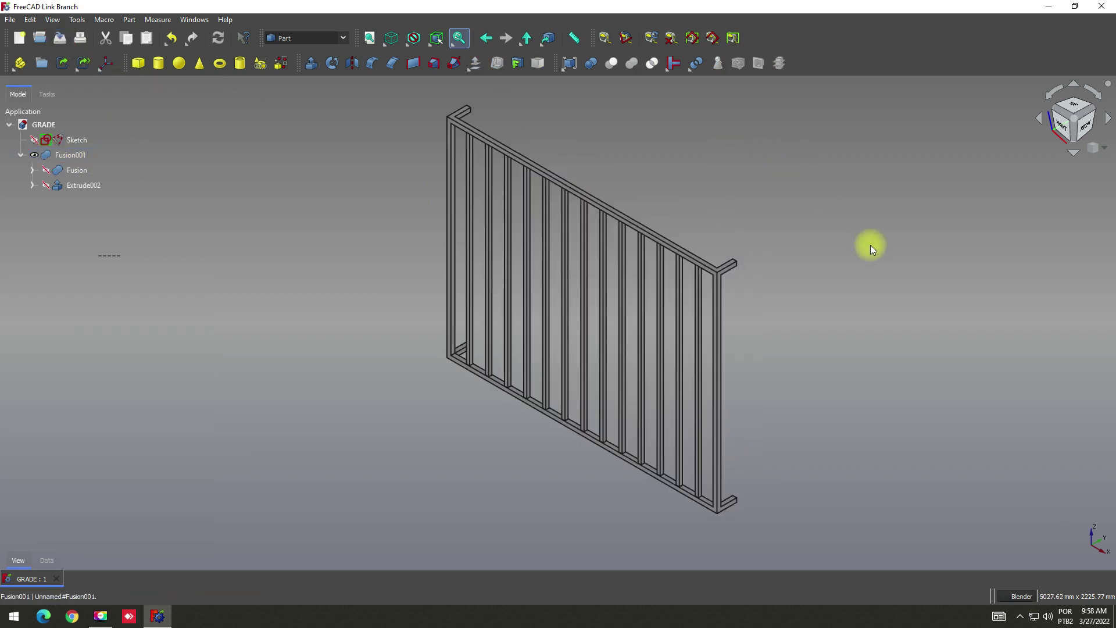
pyautogui.moveTo(770, 284); pyautogui.dragTo(741, 361, button='middle')
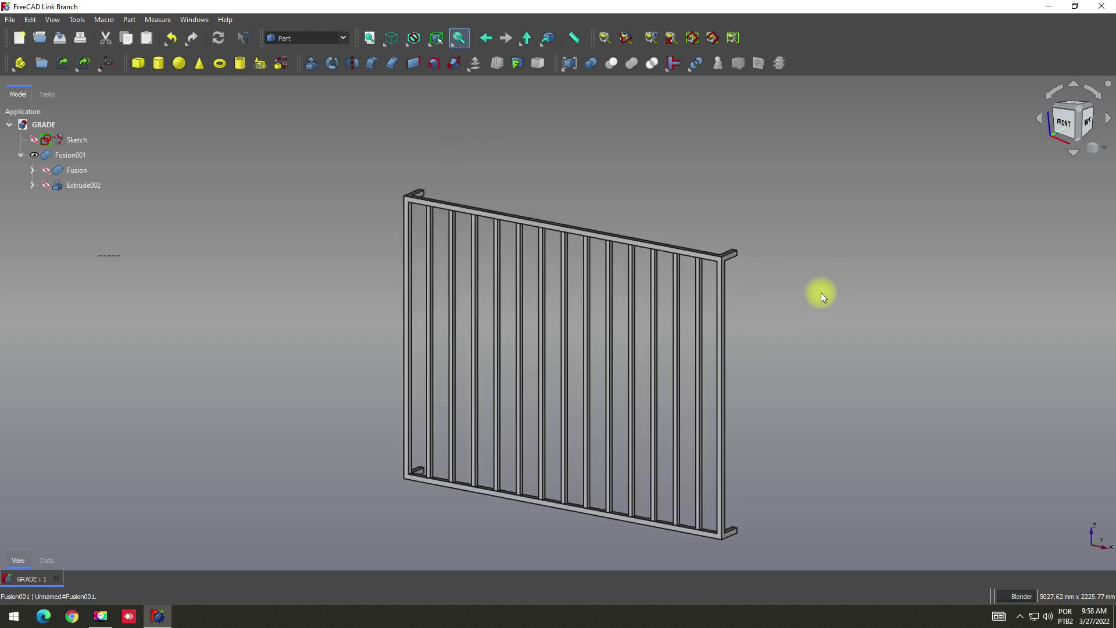
pyautogui.scroll(1, 762, 448)
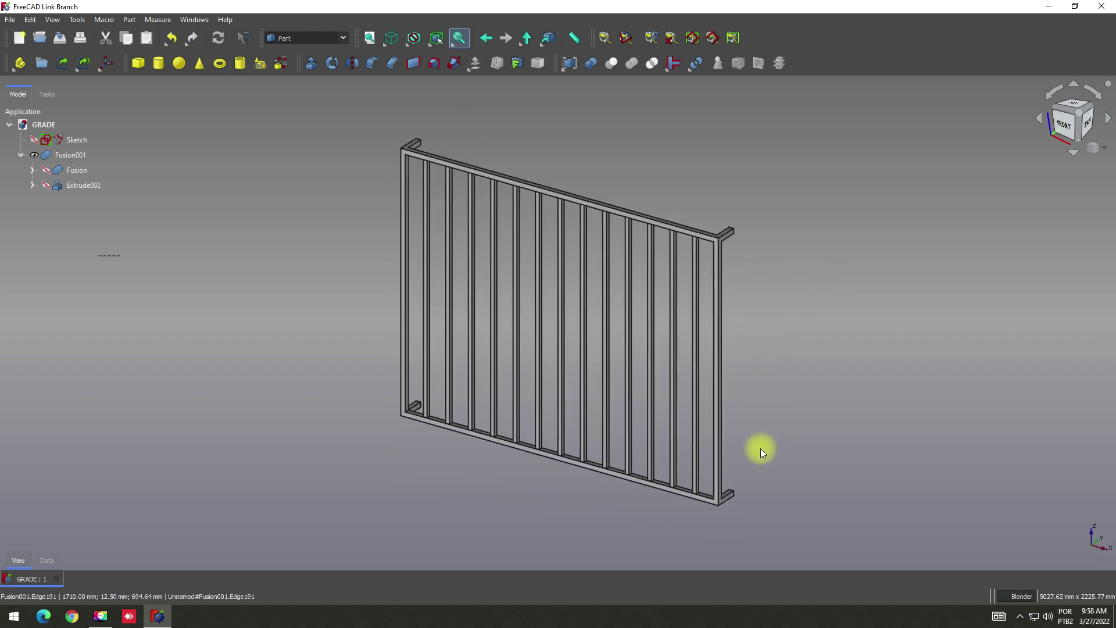
pyautogui.moveTo(675, 507); pyautogui.dragTo(609, 395, button='middle')
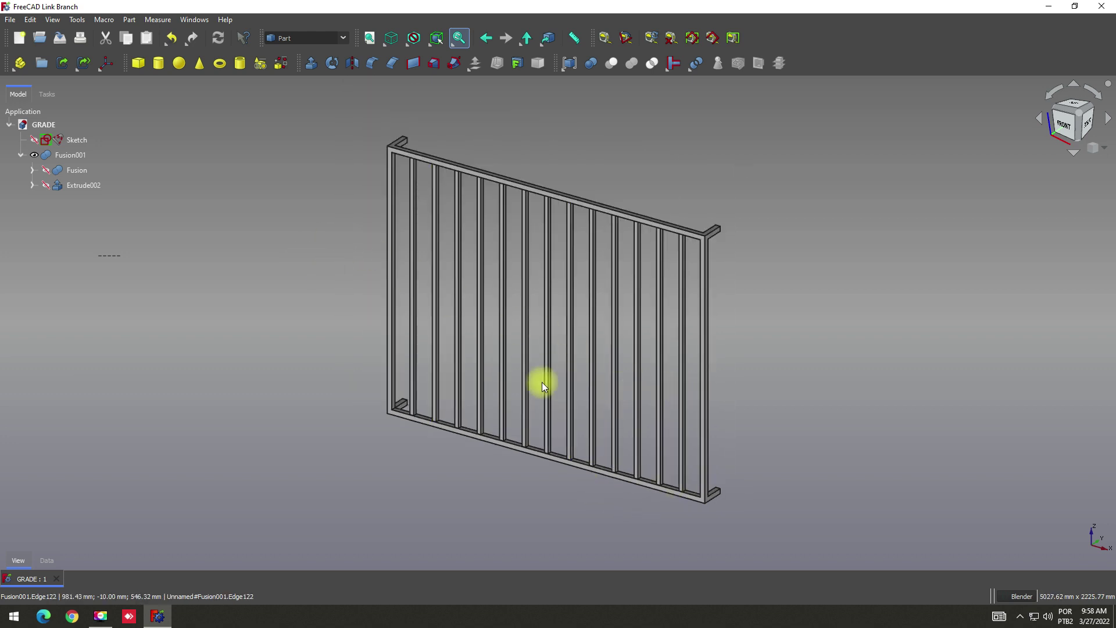
# Set the PathArray Count to 12 bars and view the result
pyautogui.click(32, 170)
pyautogui.click(66, 183)
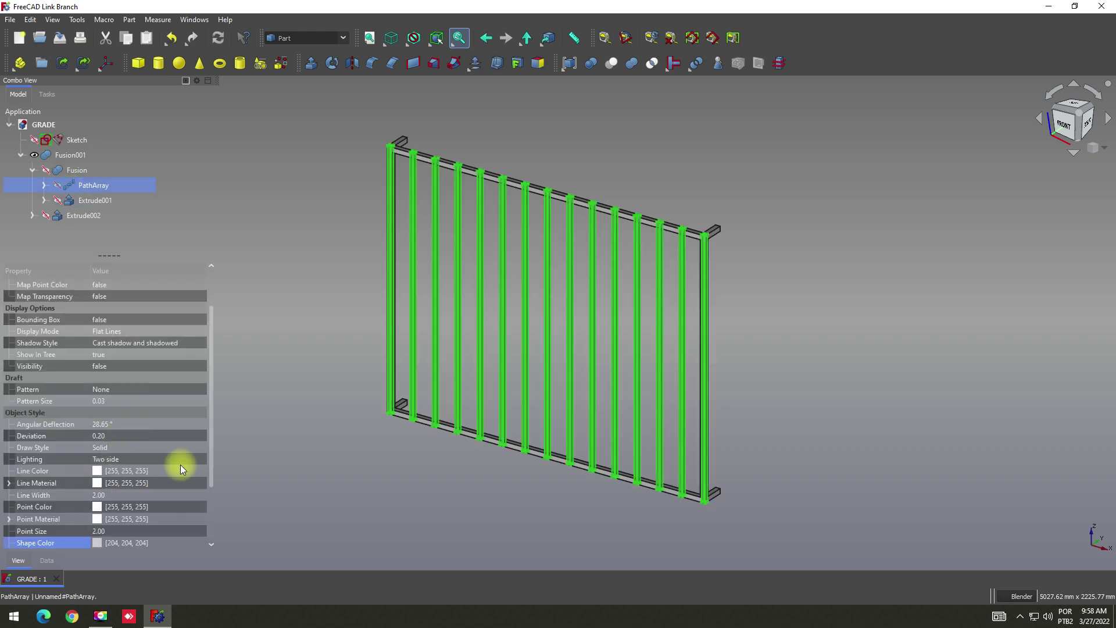
pyautogui.moveTo(211, 413); pyautogui.dragTo(211, 477)
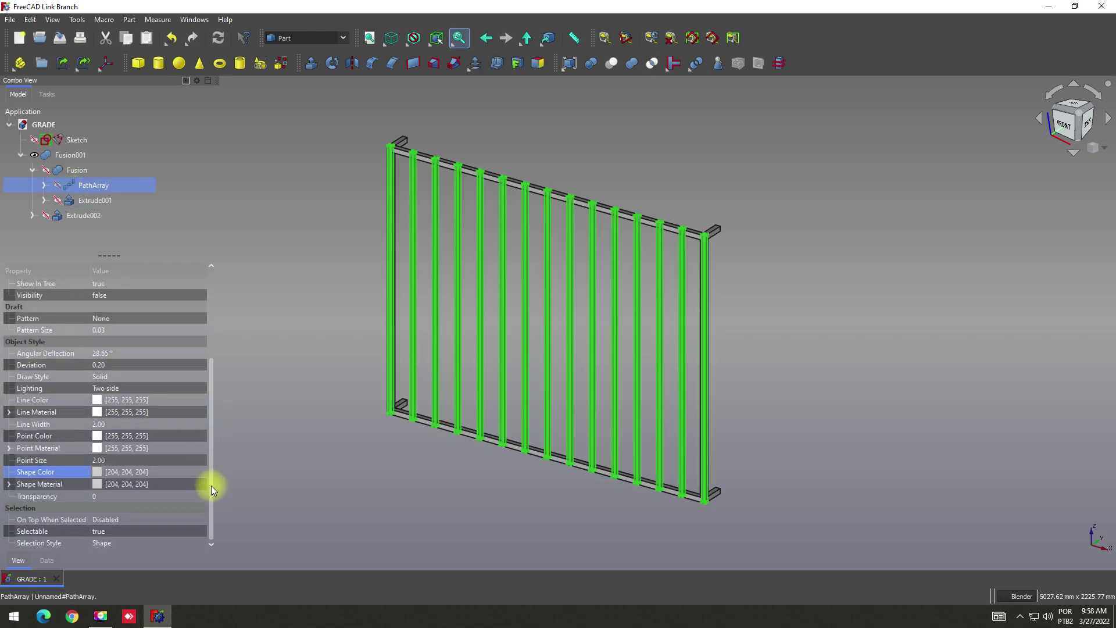
pyautogui.click(46, 560)
pyautogui.click(152, 425)
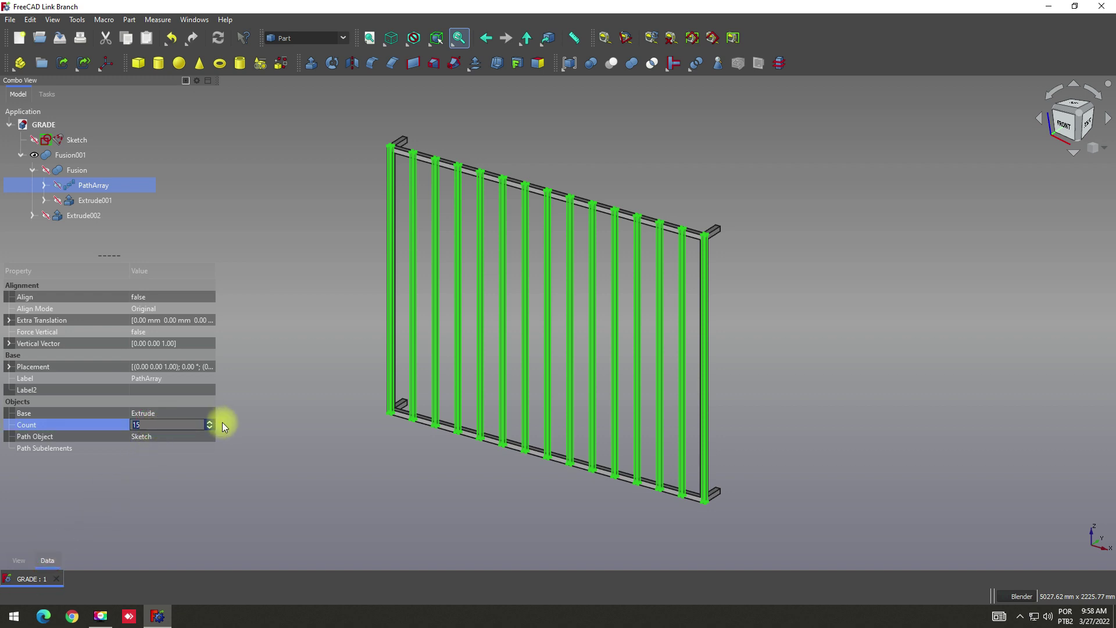
pyautogui.write('12')
pyautogui.press('Return')
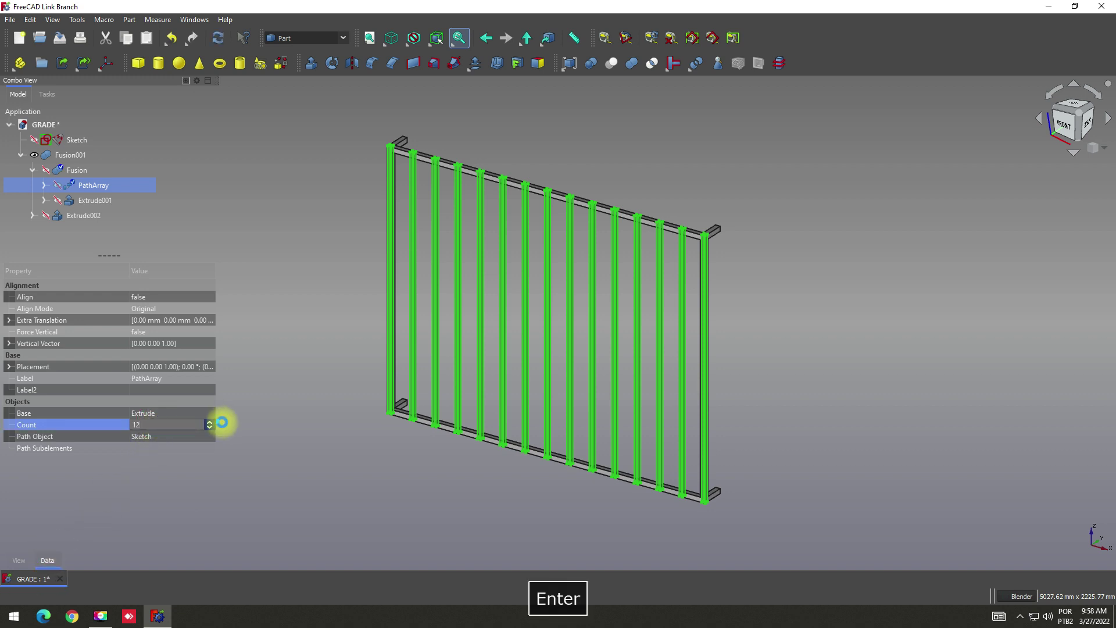
pyautogui.click(667, 162)
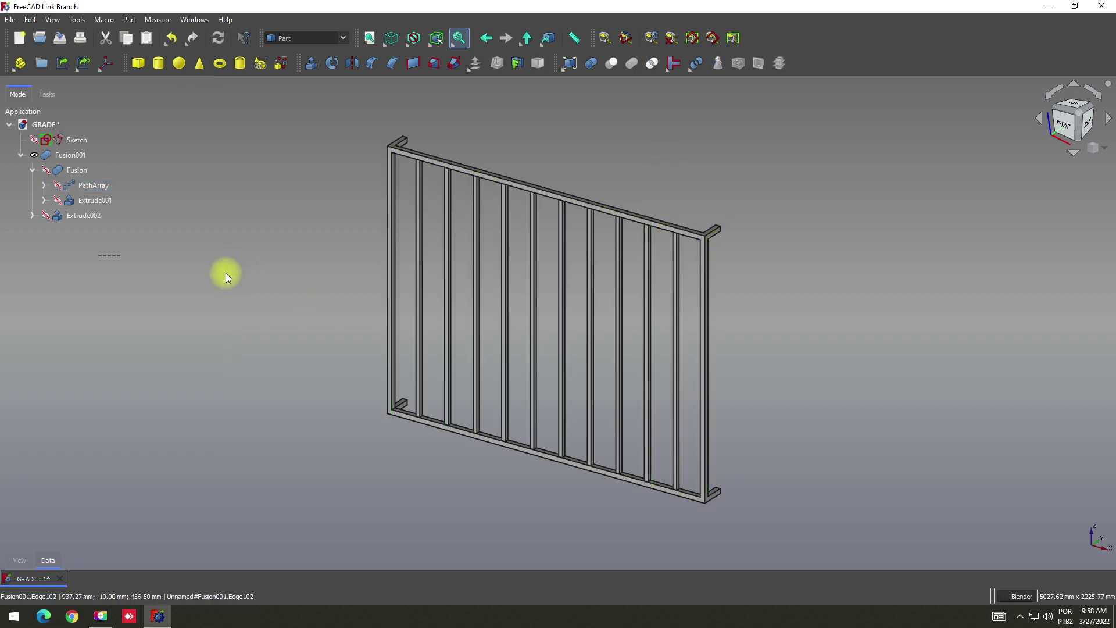
# Change the PathArray Count to 20 bars and view the result
pyautogui.click(73, 185)
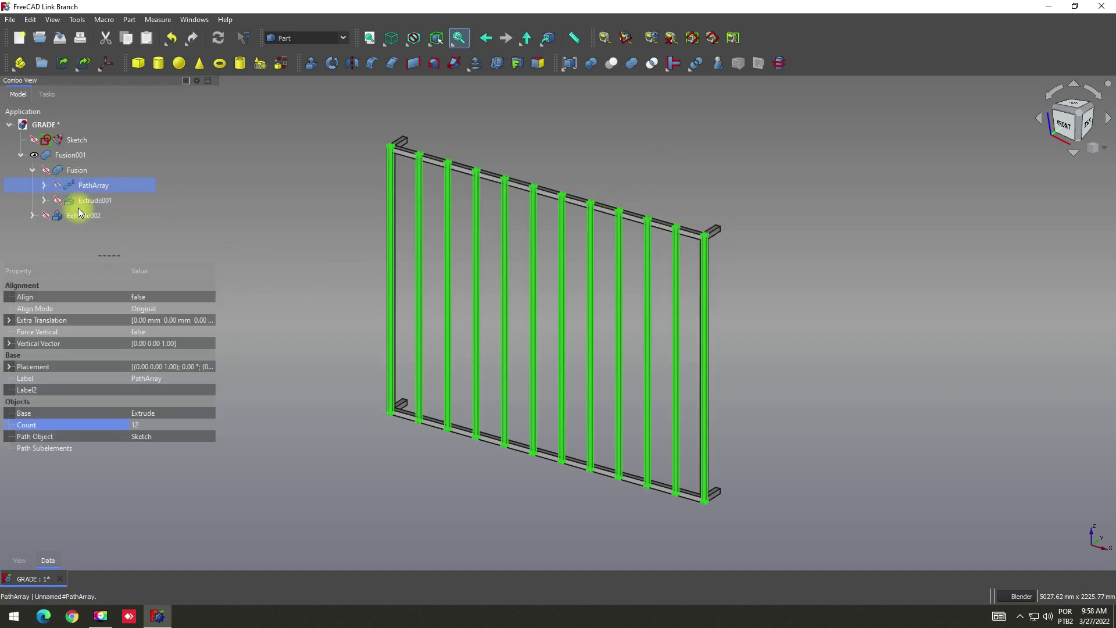
pyautogui.write('12')
pyautogui.press('Return')
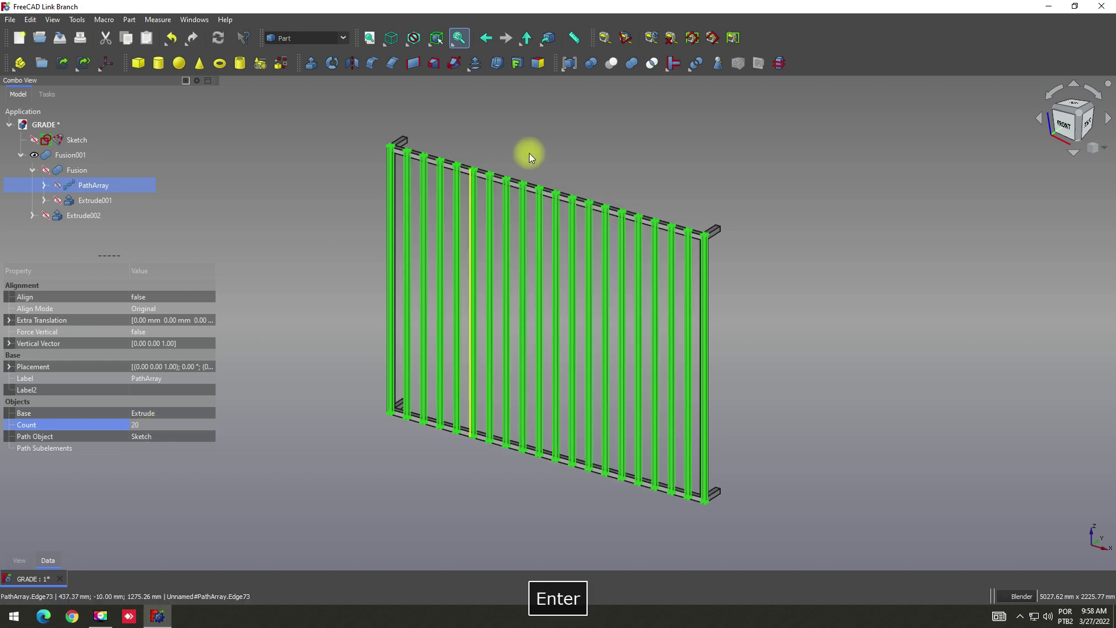
pyautogui.click(551, 138)
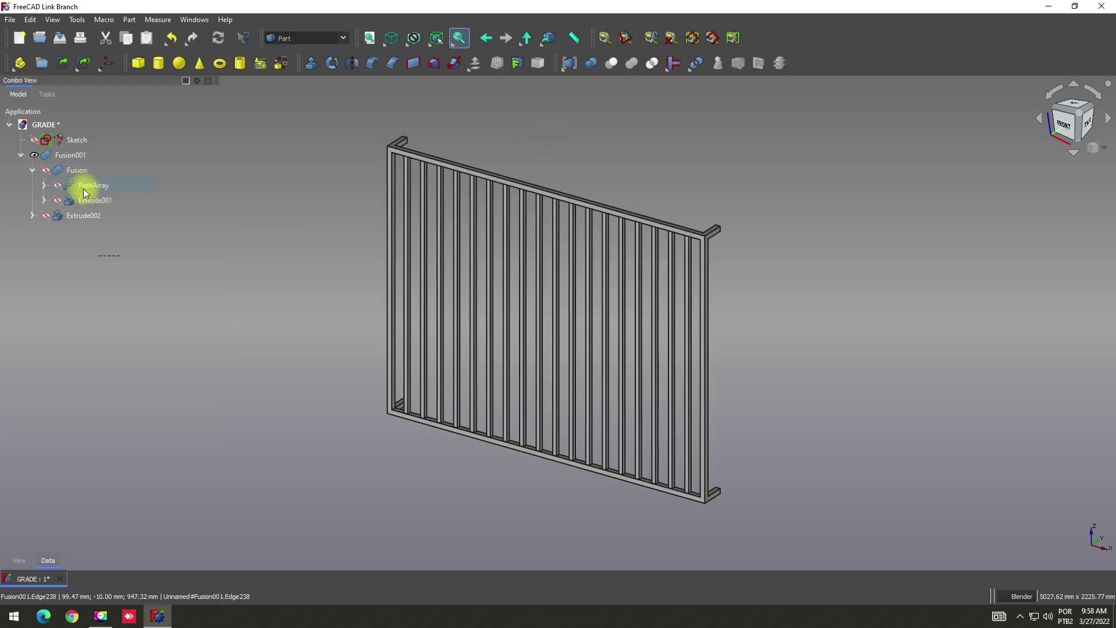
# Set the PathArray Count back to 15 bars
pyautogui.click(82, 186)
pyautogui.click(138, 424)
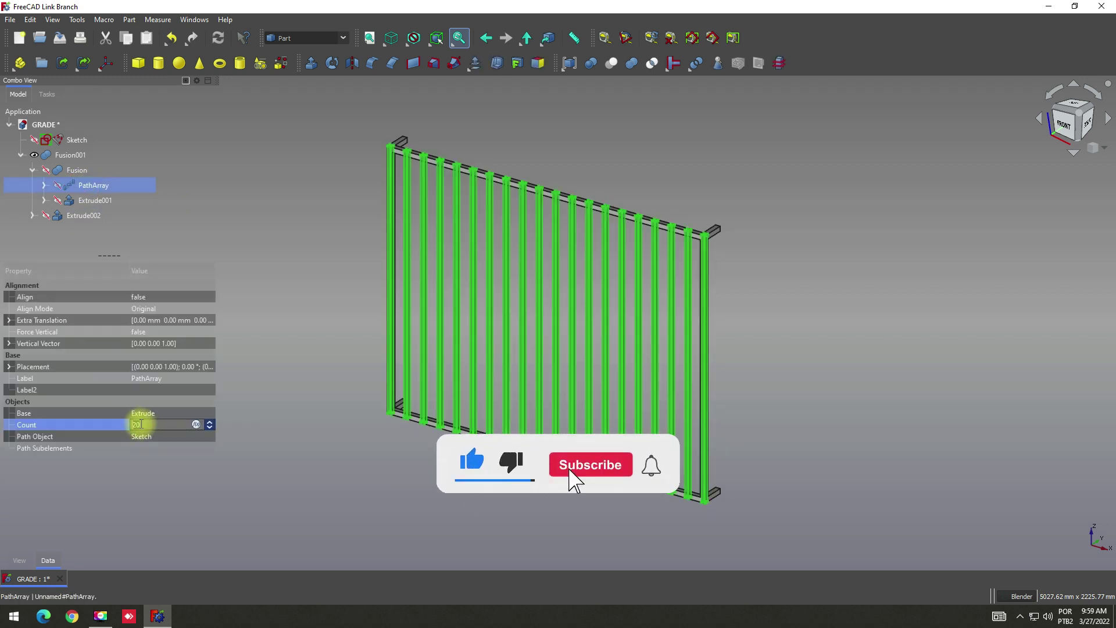
pyautogui.write('1')
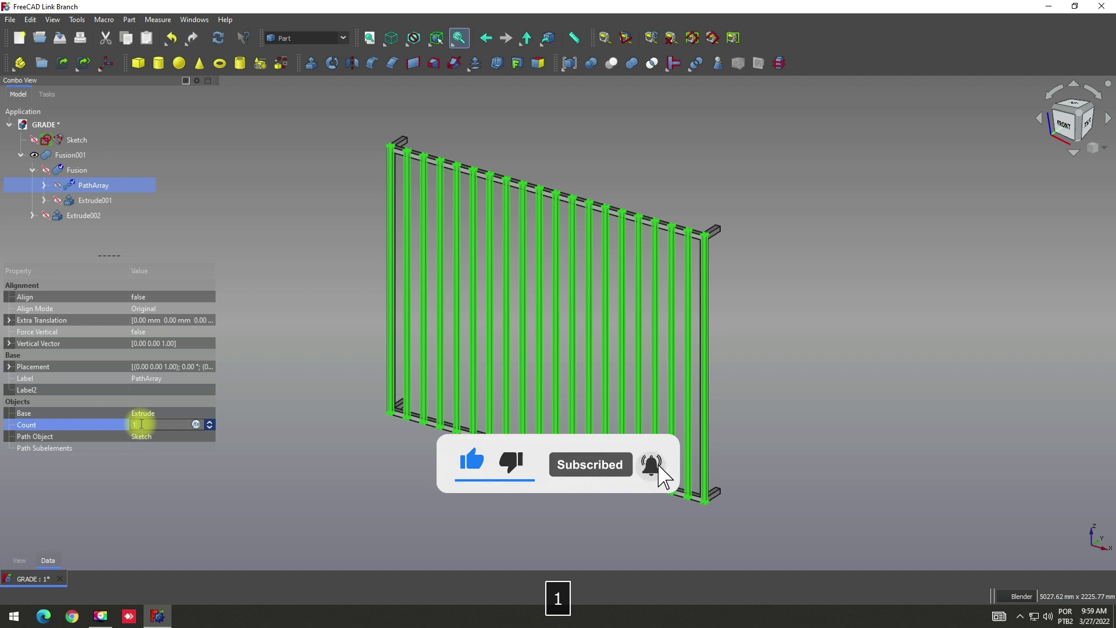
pyautogui.press('Return')
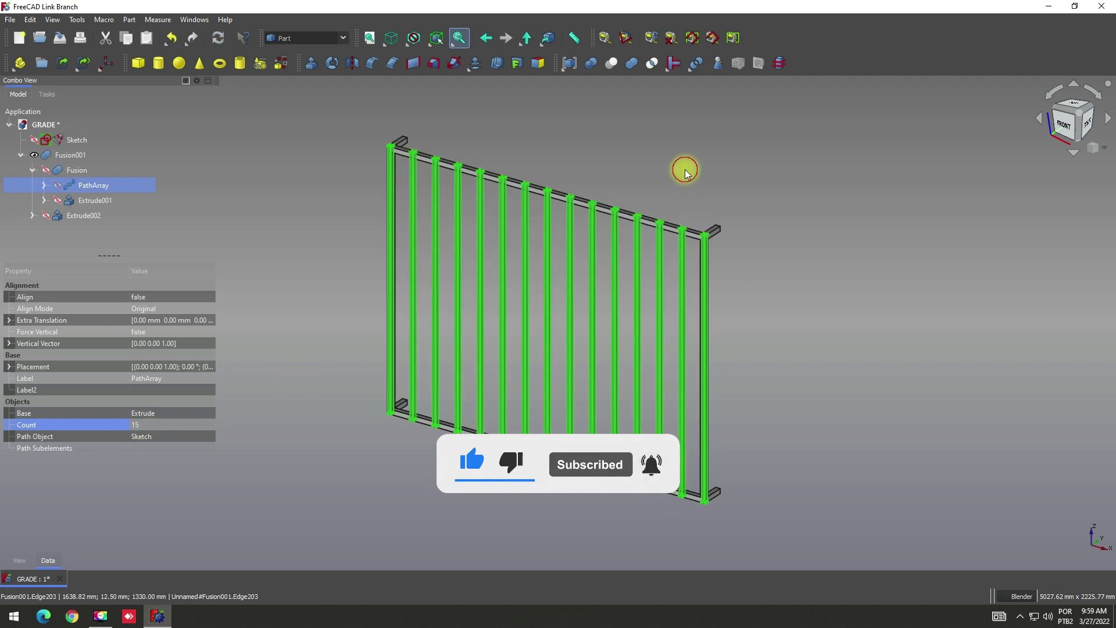
pyautogui.click(685, 175)
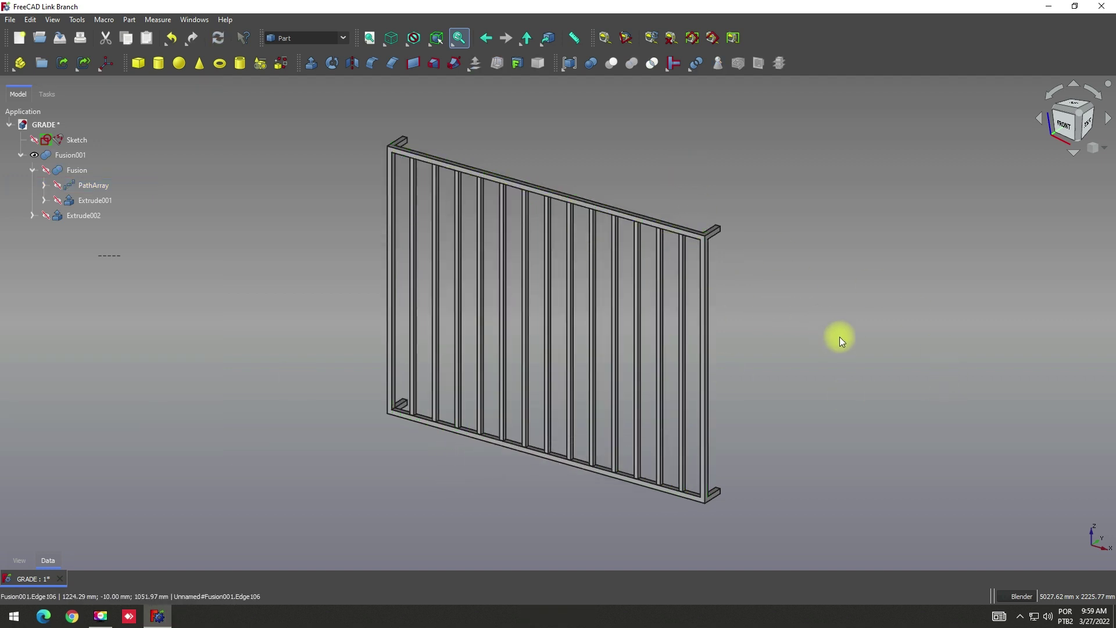